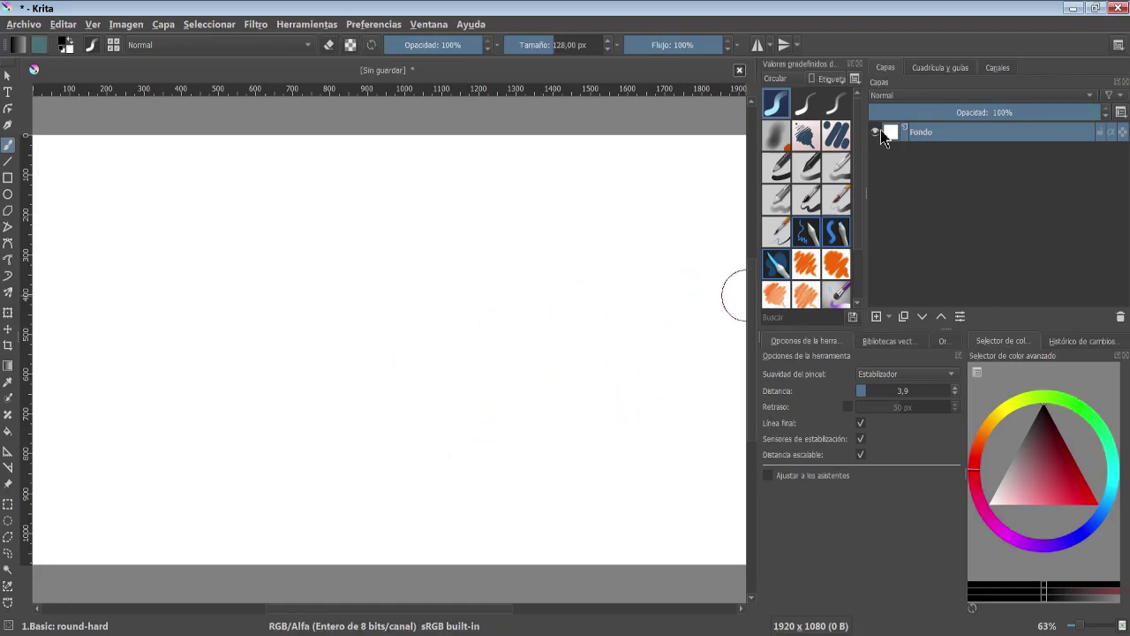
# Toggle the Fondo background layer's visibility off and back on
pyautogui.click(875, 133)
pyautogui.click(875, 133)
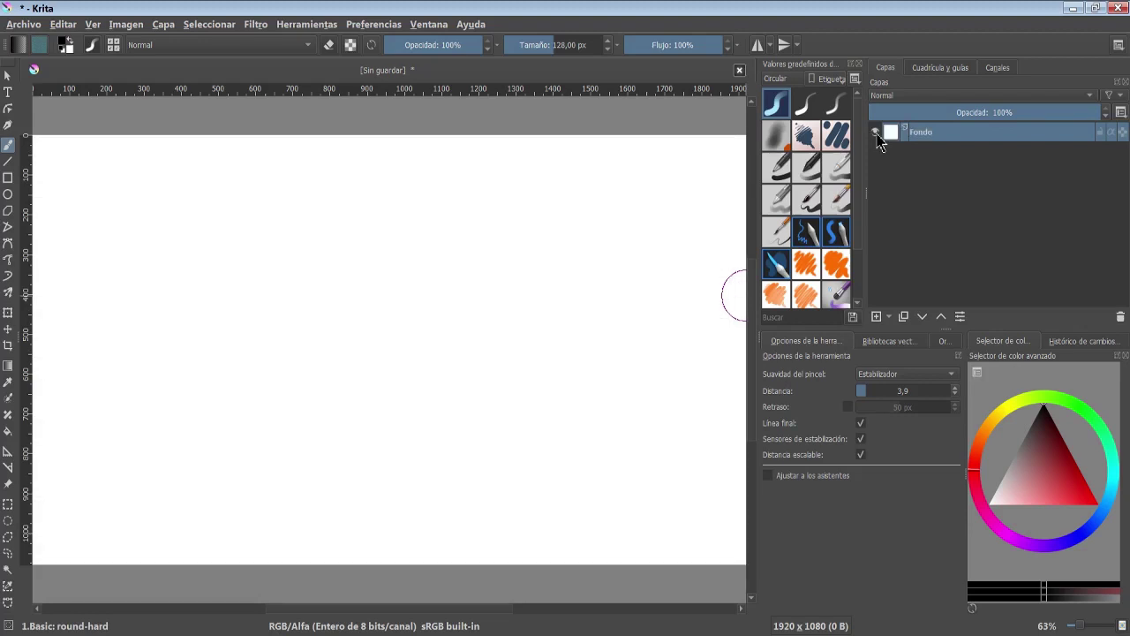
# Add a paint layer and draw a 3.78 px circle outline with the Ellipse tool
pyautogui.click(891, 318)
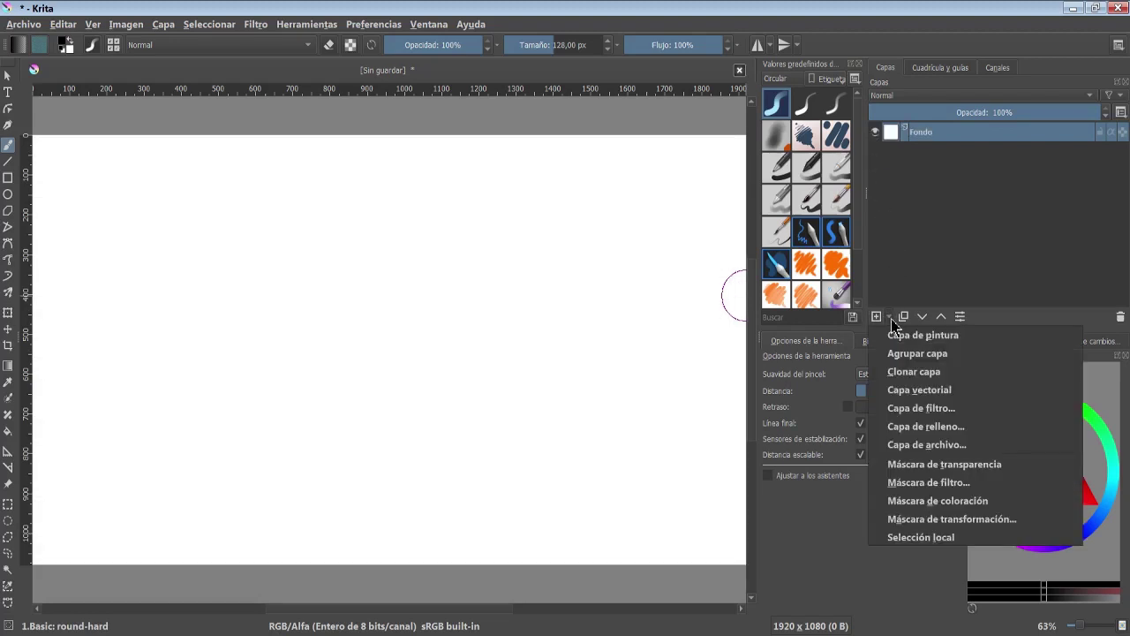
pyautogui.click(897, 334)
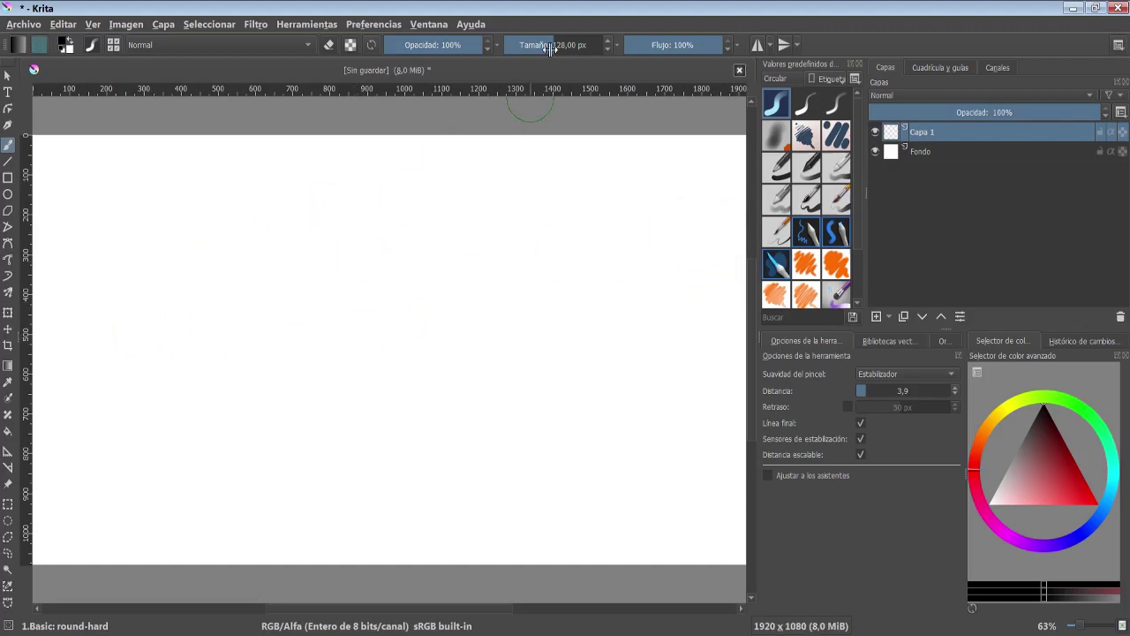
pyautogui.moveTo(549, 49); pyautogui.dragTo(512, 48)
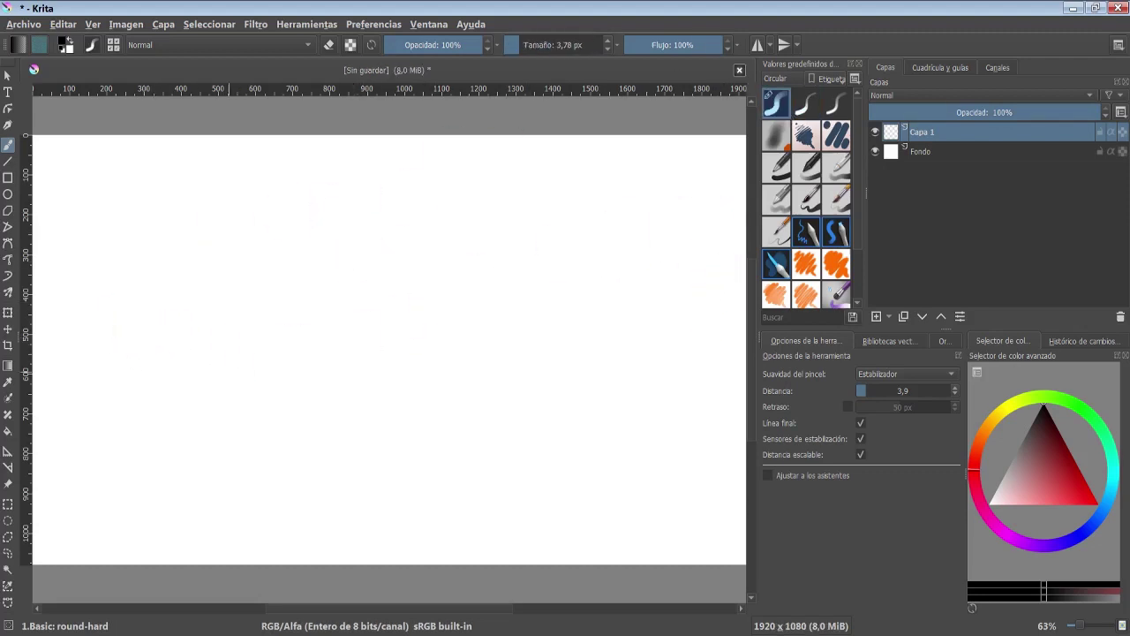
pyautogui.click(8, 520)
pyautogui.click(8, 193)
pyautogui.moveTo(241, 451)
pyautogui.mouseDown()
pyautogui.moveTo(552, 167)
pyautogui.moveTo(570, 227)
pyautogui.mouseUp()
# Name the circle layer Linea and add a layer named Color beneath it
pyautogui.doubleClick(966, 132)
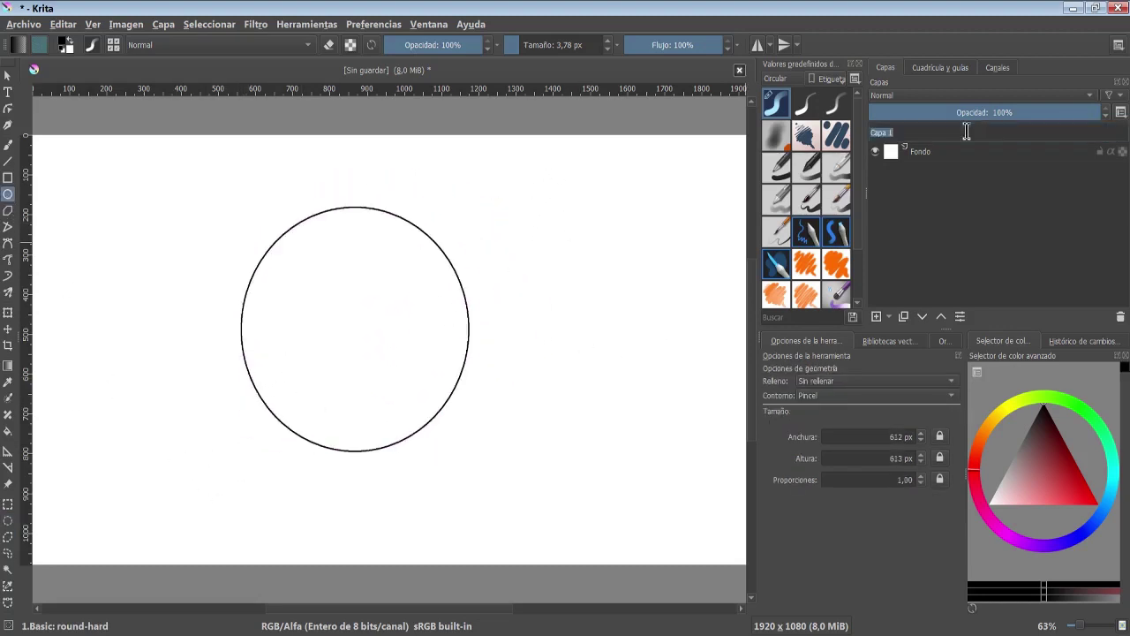
pyautogui.write('Linea')
pyautogui.press('Return')
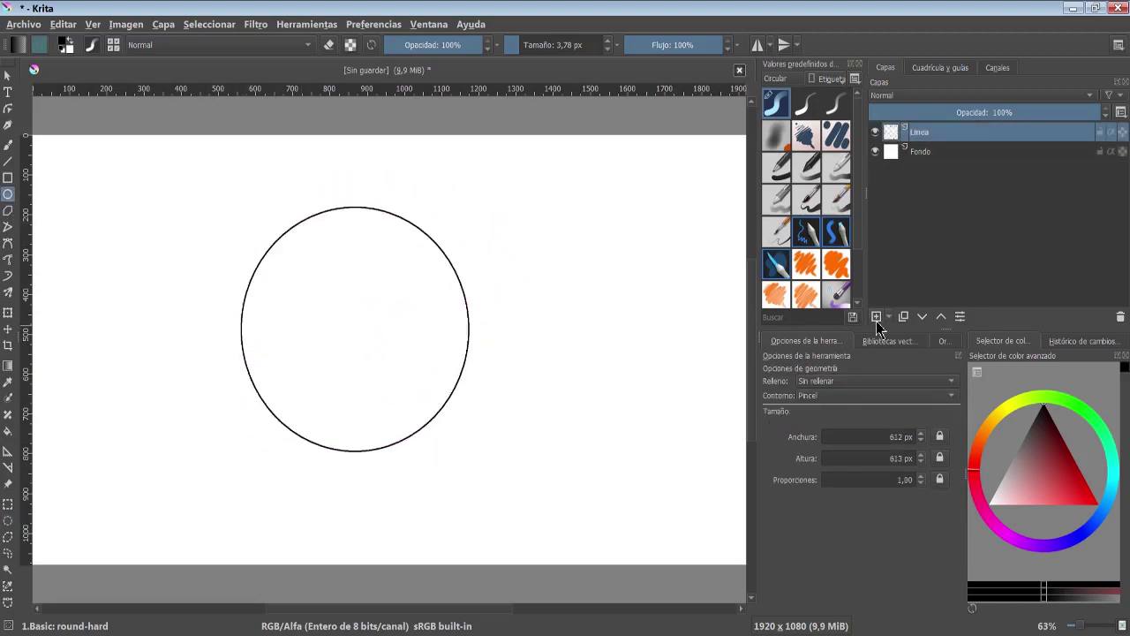
pyautogui.click(876, 317)
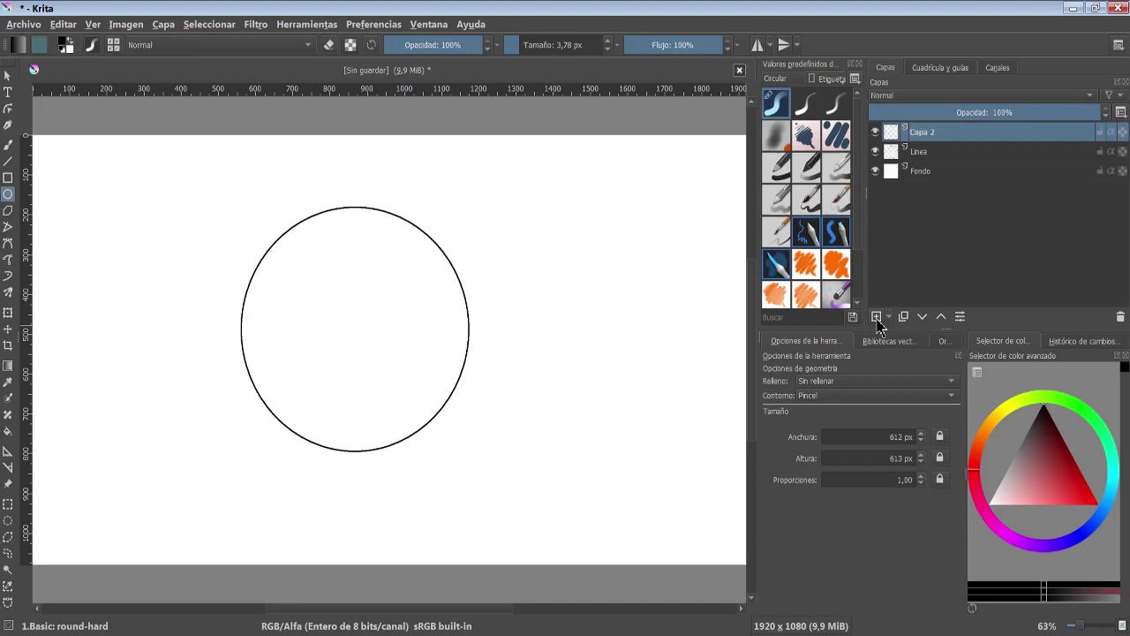
pyautogui.click(921, 318)
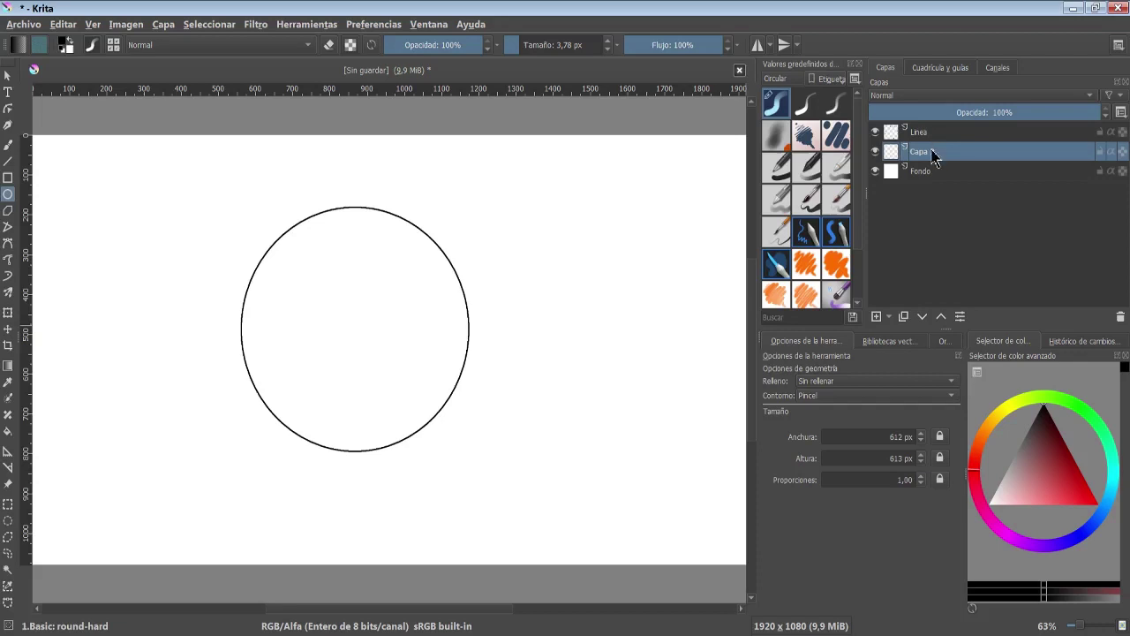
pyautogui.press('F2')
pyautogui.write('Co')
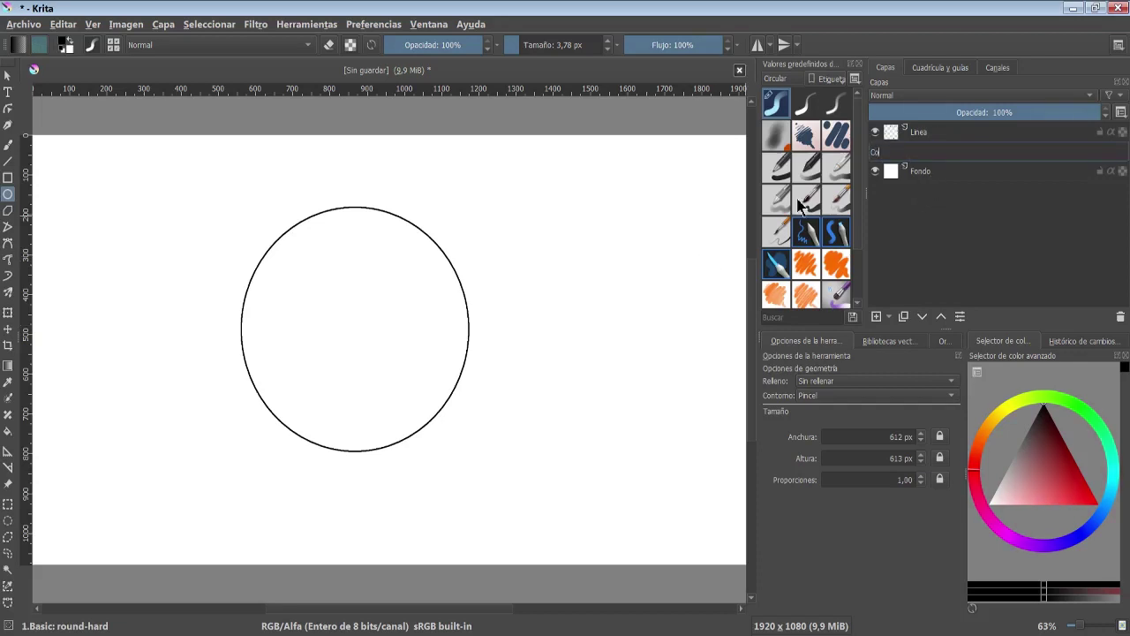
pyautogui.write('lor')
pyautogui.press('Return')
# Fill the circle with red on the Color layer, Fill entire selection off, then add a layer above
pyautogui.click(8, 146)
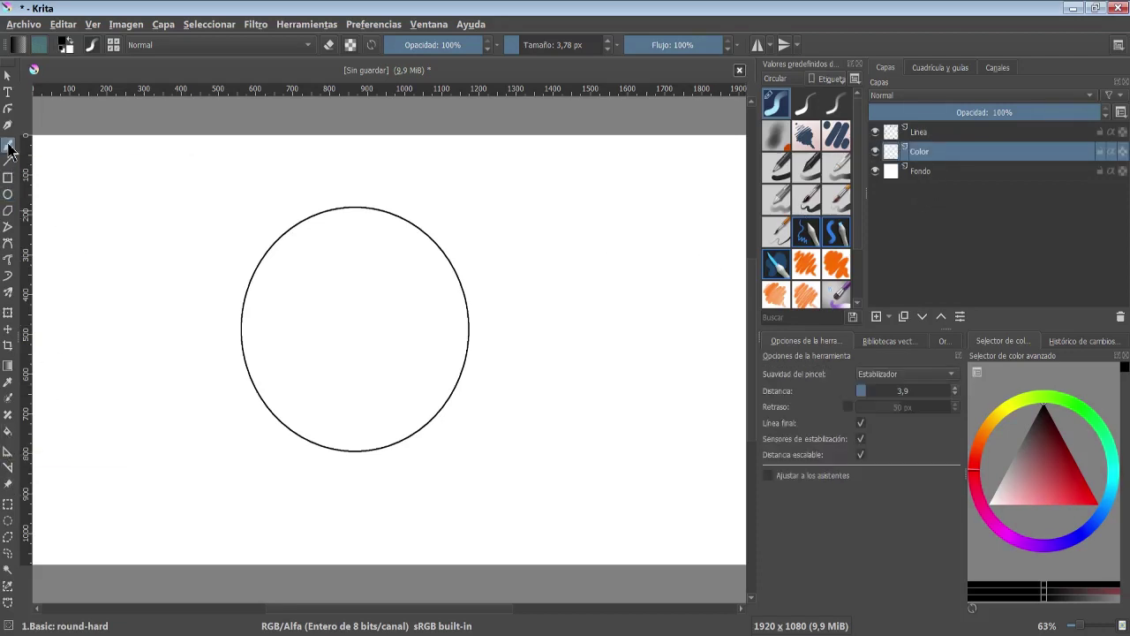
pyautogui.click(1081, 496)
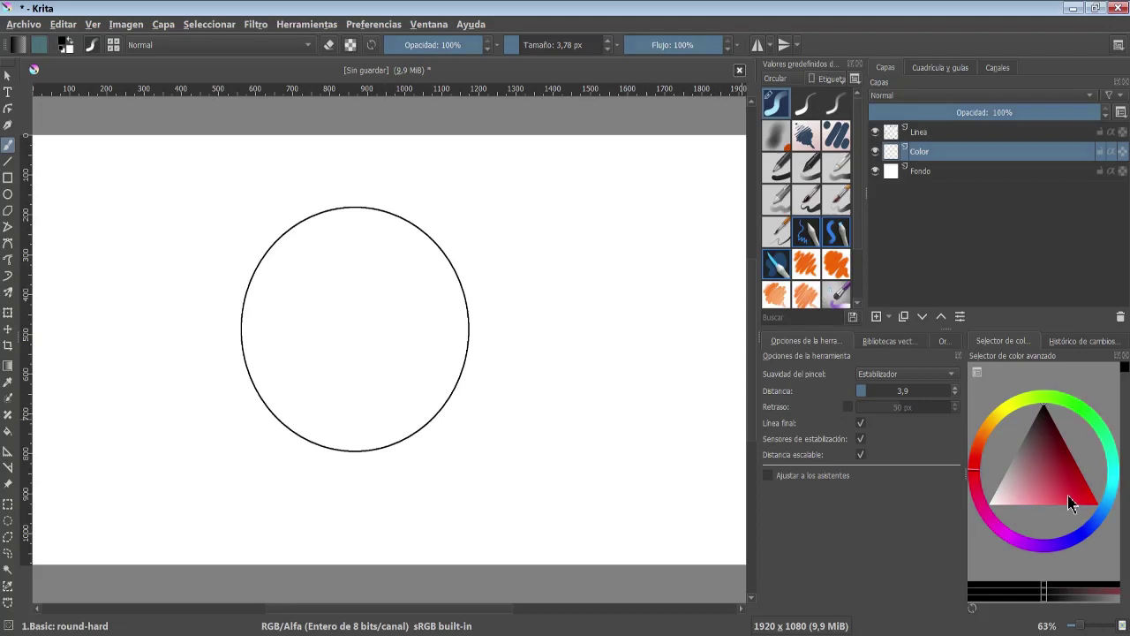
pyautogui.click(806, 104)
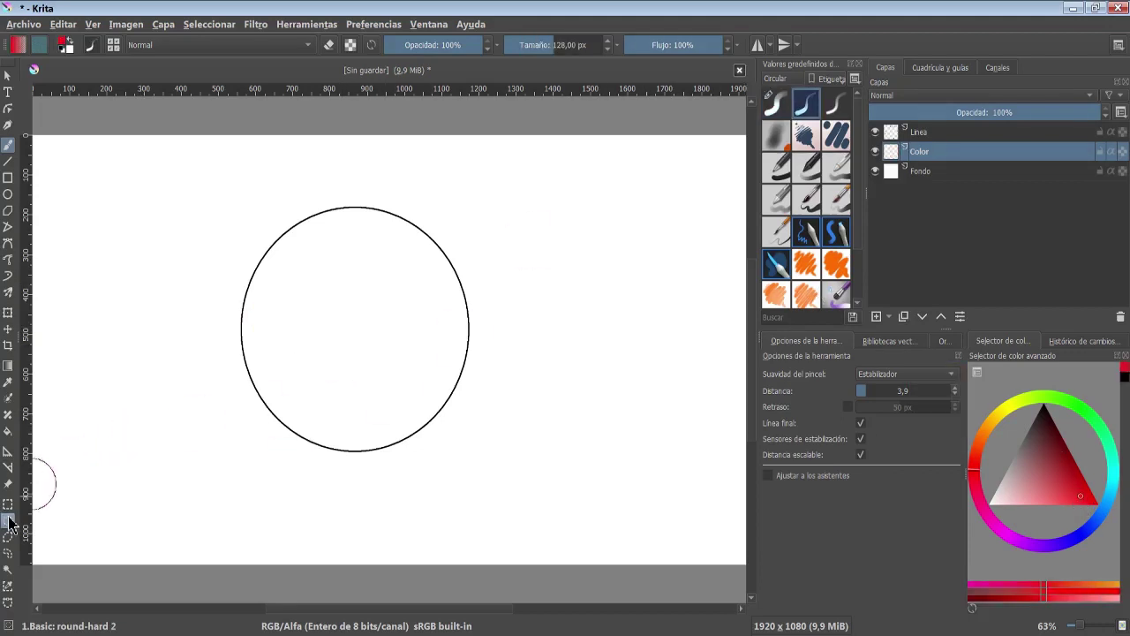
pyautogui.click(8, 433)
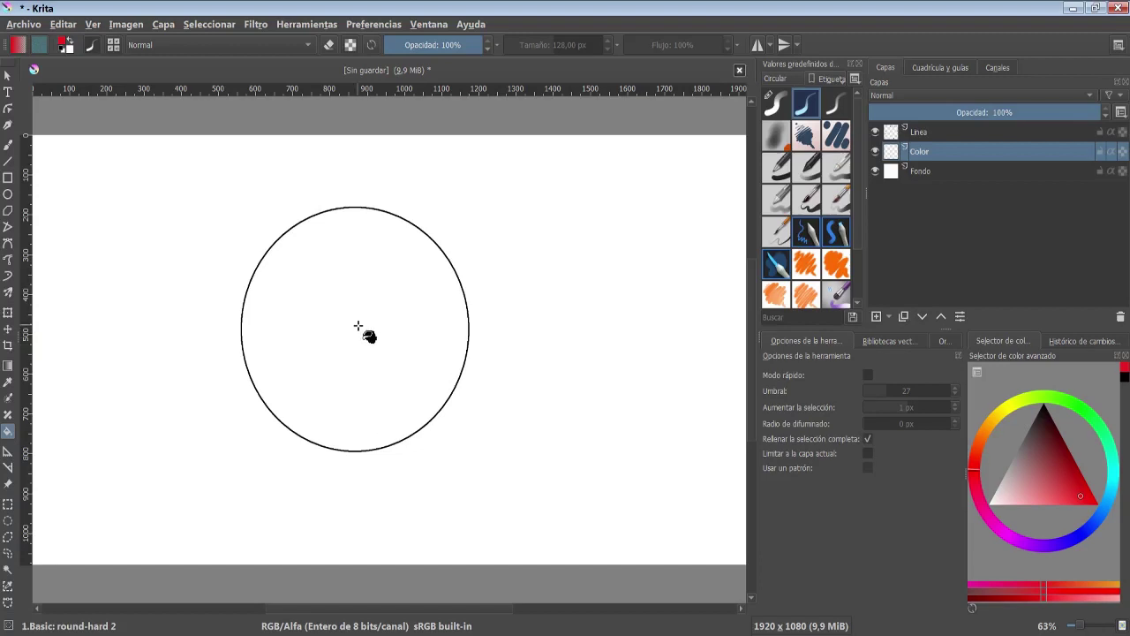
pyautogui.click(867, 438)
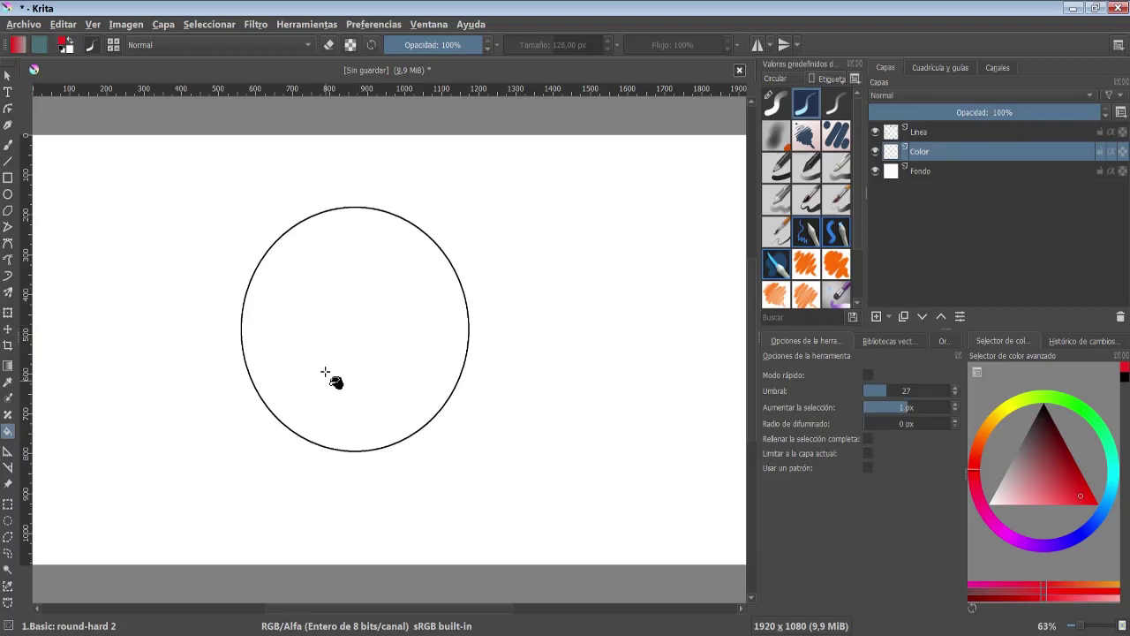
pyautogui.click(343, 332)
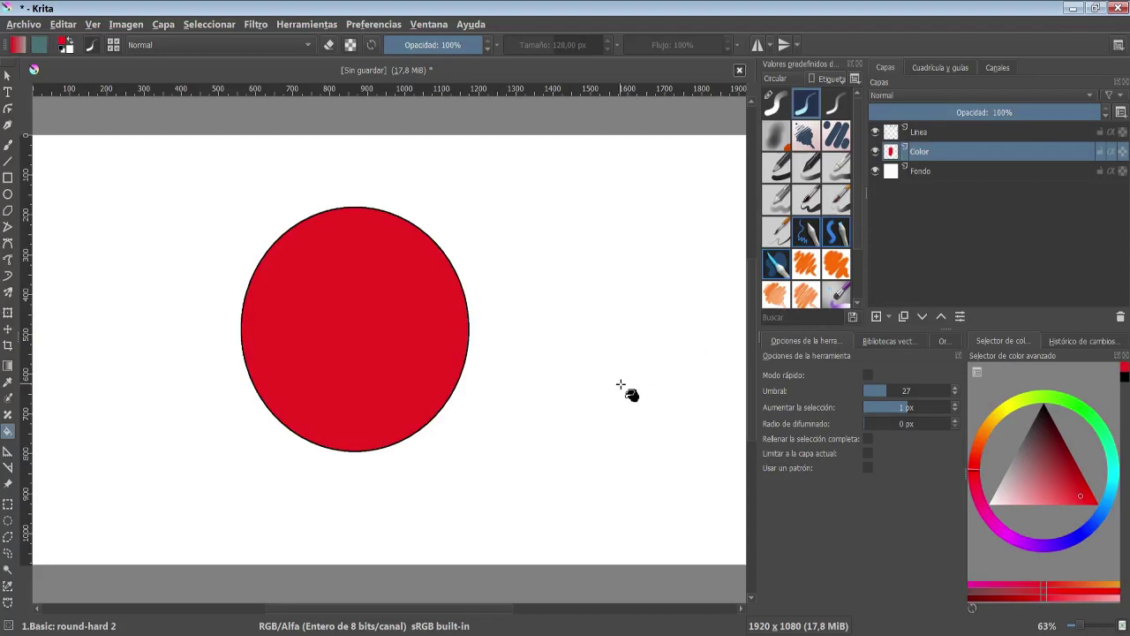
pyautogui.click(876, 316)
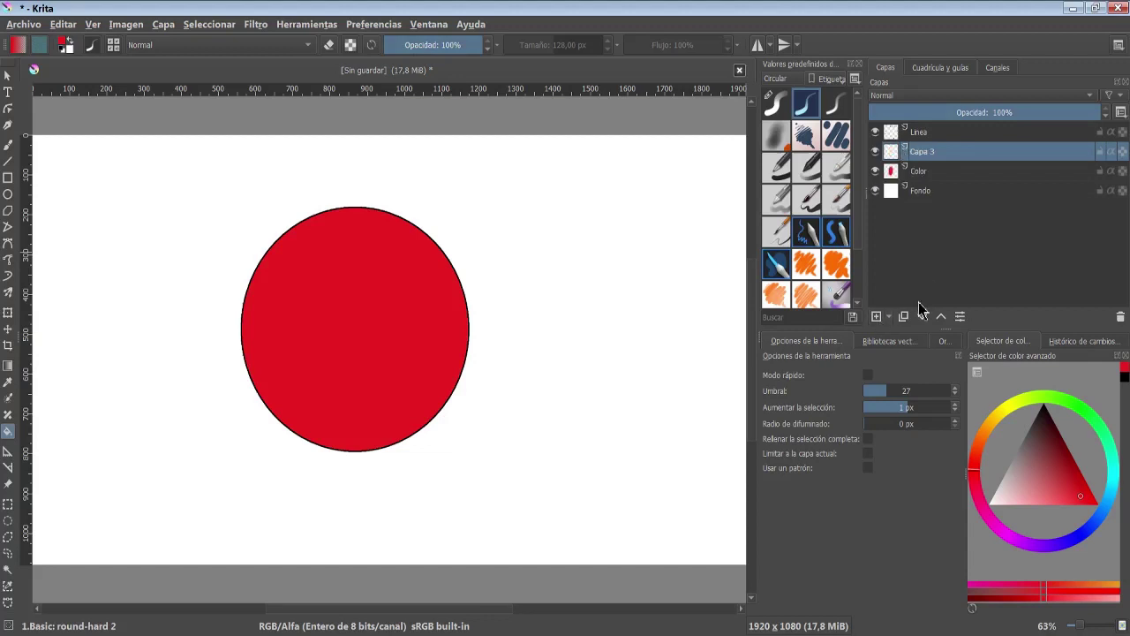
# Rename the new layer Sombras and hide the Linea outline layer
pyautogui.press('F2')
pyautogui.write('Sombiras')
pyautogui.press('Return')
pyautogui.click(876, 132)
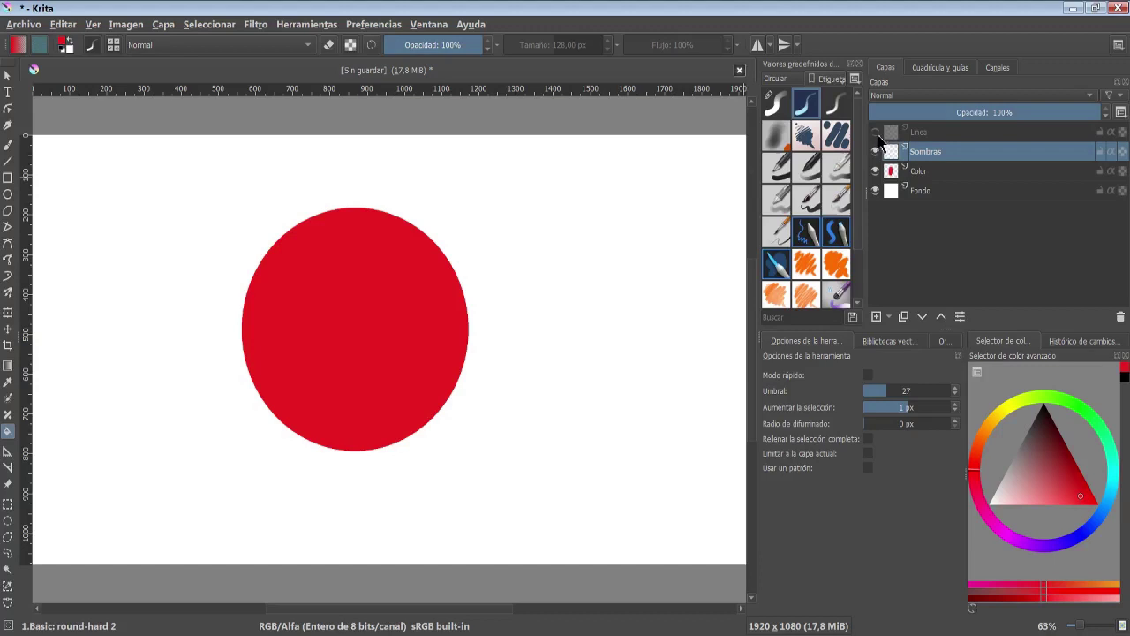
pyautogui.click(875, 132)
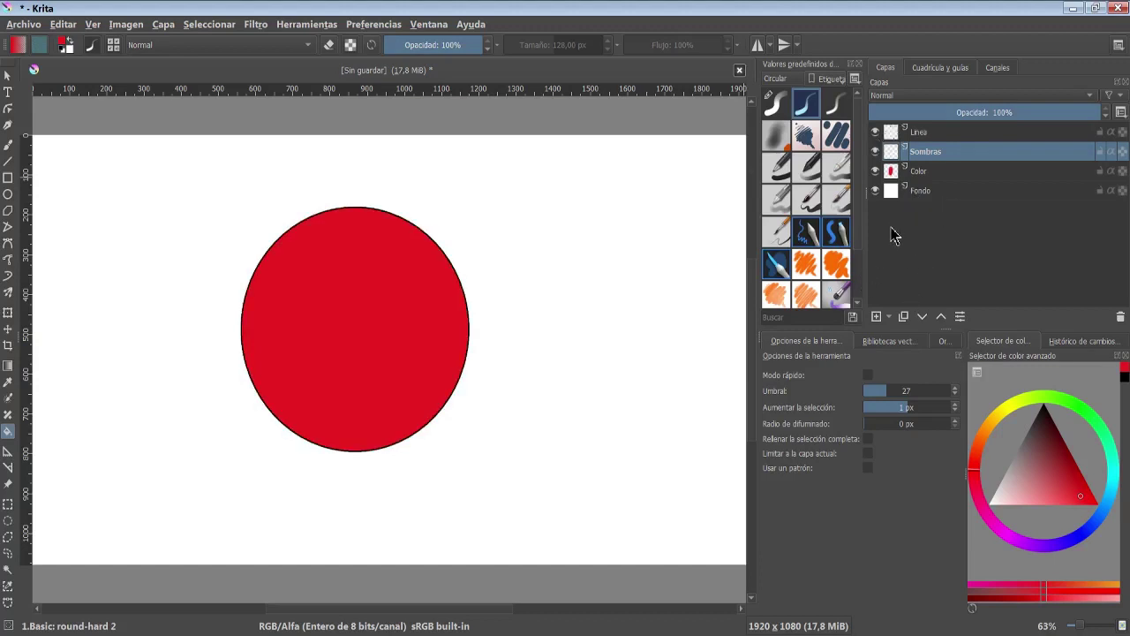
pyautogui.click(875, 133)
# Paint trial dark shading with the 27 Soft brush at 38% opacity, undoing the last strokes
pyautogui.click(408, 293)
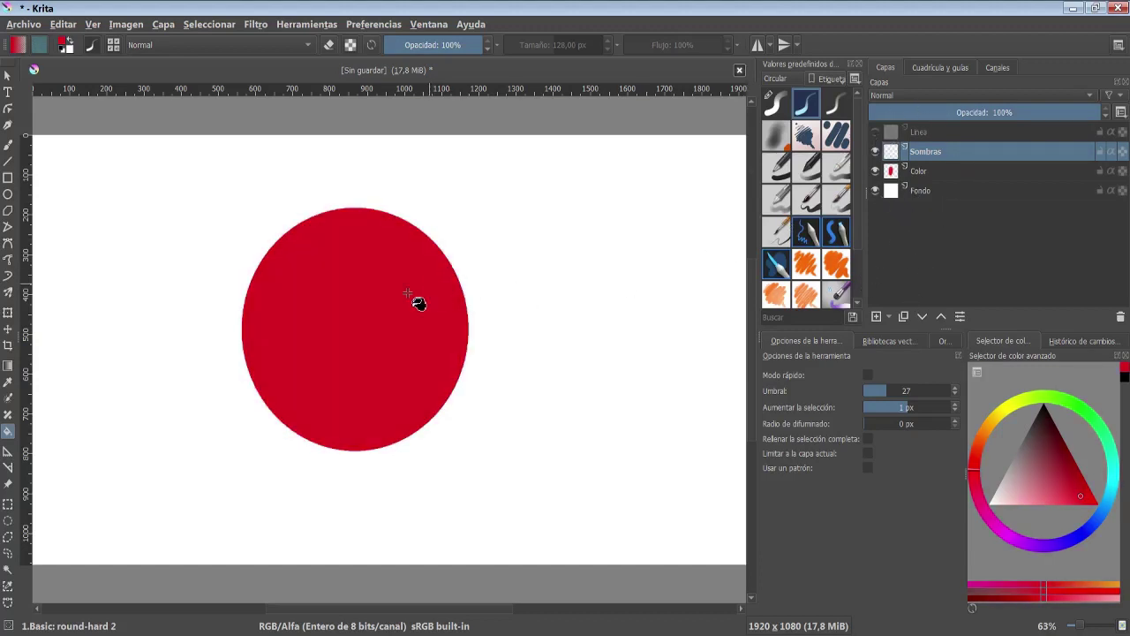
pyautogui.click(9, 147)
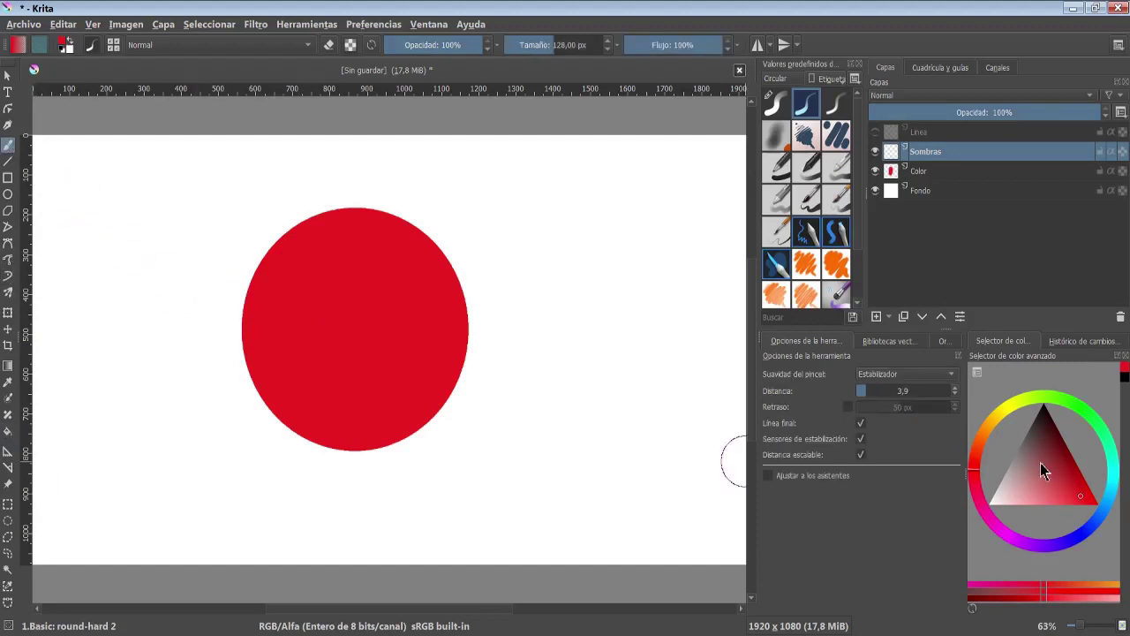
pyautogui.moveTo(1043, 471); pyautogui.dragTo(1041, 446)
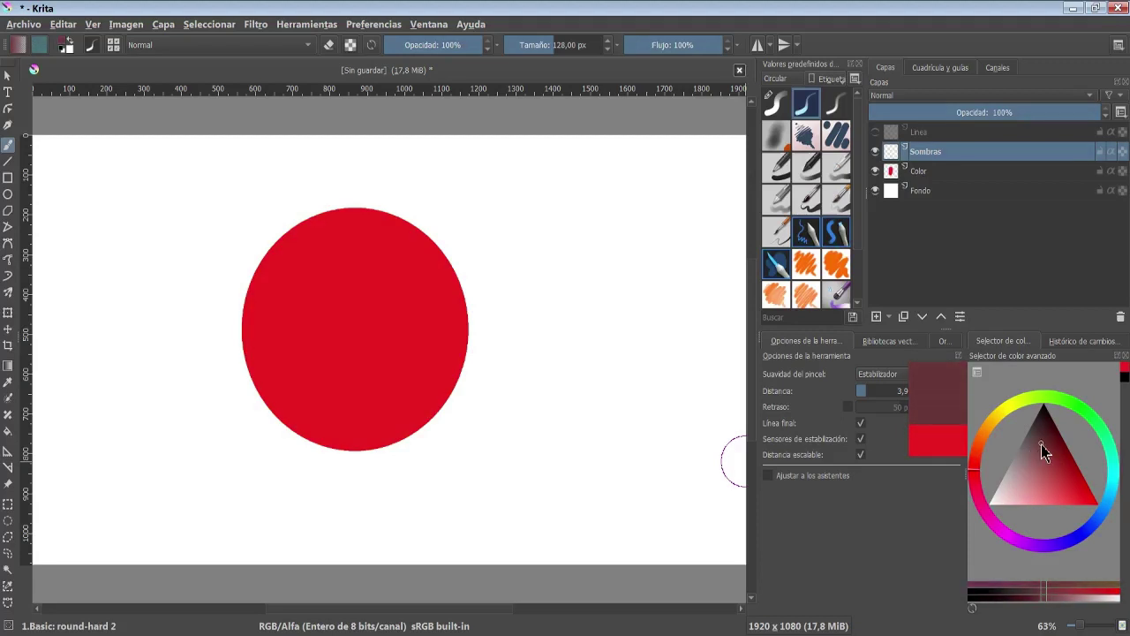
pyautogui.click(777, 138)
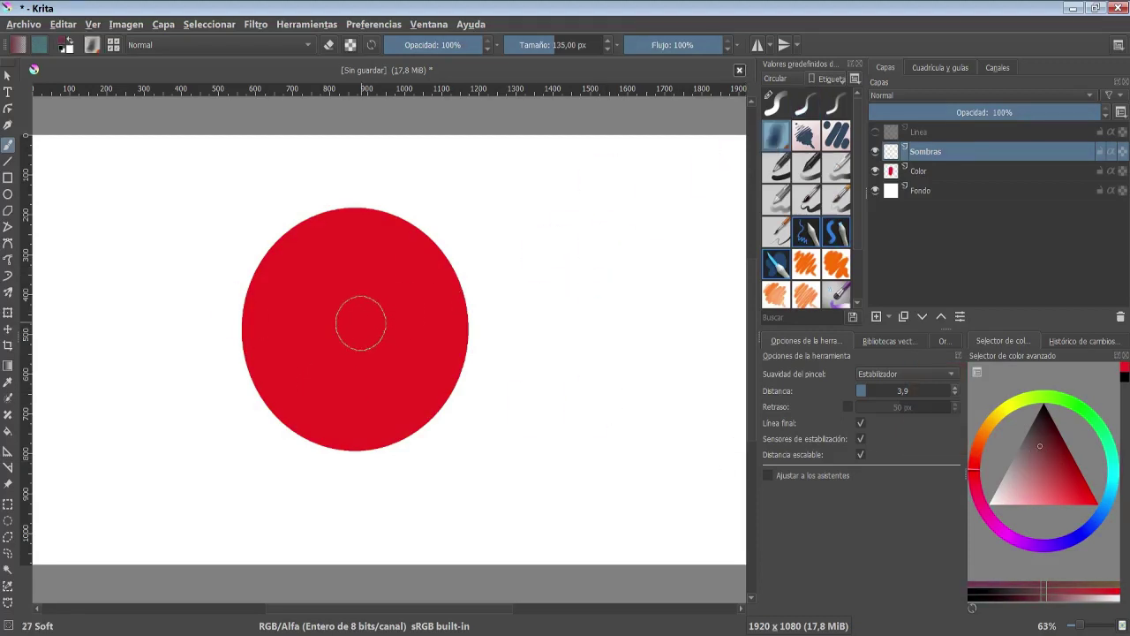
pyautogui.moveTo(286, 335)
pyautogui.mouseDown()
pyautogui.moveTo(368, 389)
pyautogui.moveTo(298, 361)
pyautogui.moveTo(429, 365)
pyautogui.mouseUp()
pyautogui.hotkey('ctrl', 'z')
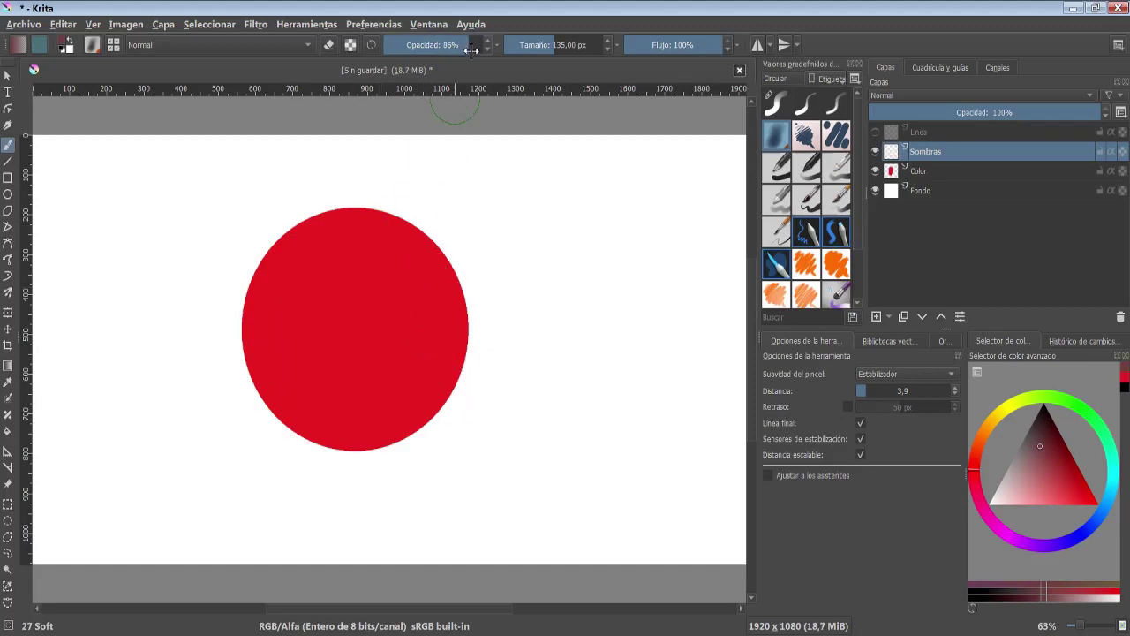
pyautogui.moveTo(486, 44); pyautogui.dragTo(424, 44)
pyautogui.moveTo(265, 309)
pyautogui.mouseDown()
pyautogui.moveTo(285, 369)
pyautogui.moveTo(449, 391)
pyautogui.mouseUp()
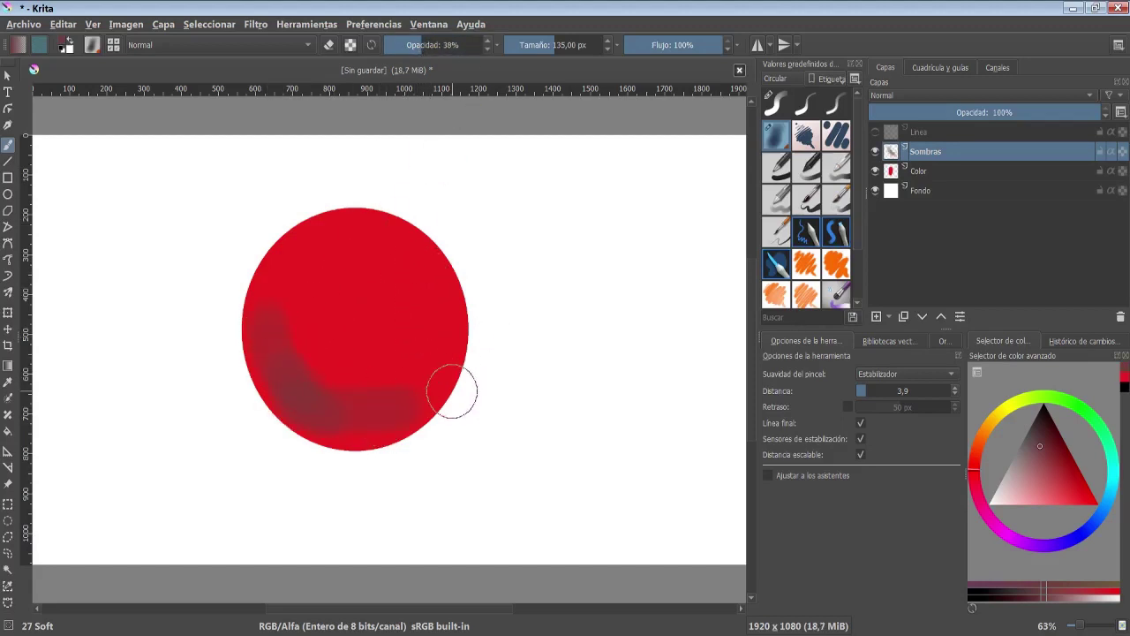
pyautogui.moveTo(265, 389); pyautogui.dragTo(447, 412)
pyautogui.moveTo(217, 354)
pyautogui.mouseDown()
pyautogui.moveTo(405, 474)
pyautogui.moveTo(245, 404)
pyautogui.mouseUp()
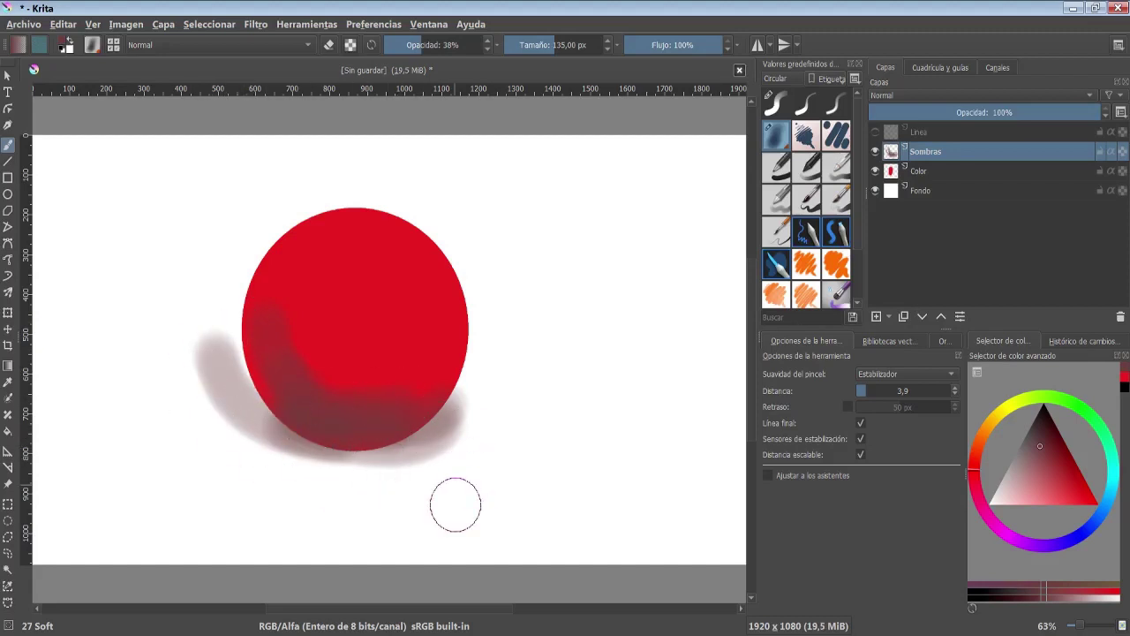
pyautogui.hotkey('ctrl', 'z')
pyautogui.hotkey('ctrl', 'z')
pyautogui.hotkey('ctrl', 'z')
pyautogui.hotkey('ctrl', 'z')
pyautogui.hotkey('ctrl', 'z')
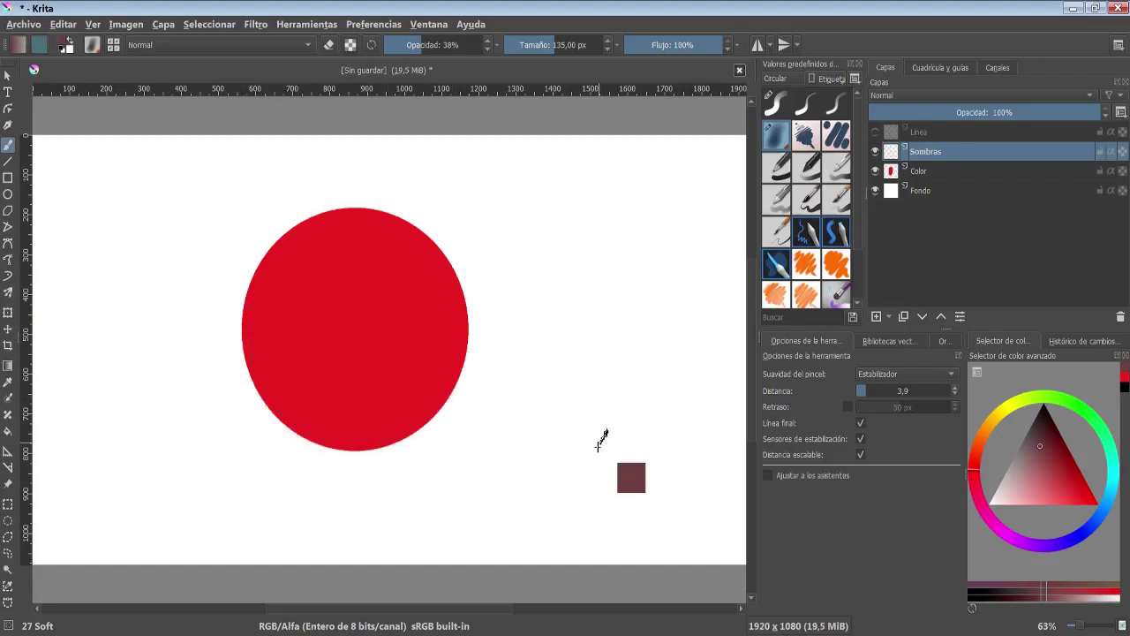
# Select the red circle's pixels on the Color layer, then clear the selection
pyautogui.click(937, 177)
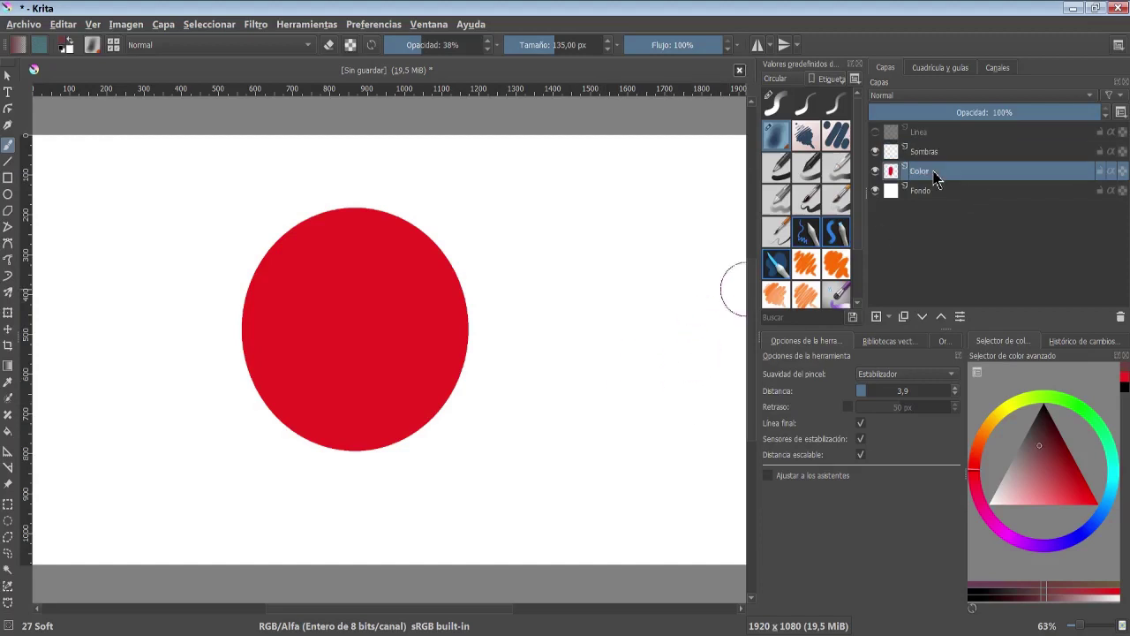
pyautogui.rightClick(937, 177)
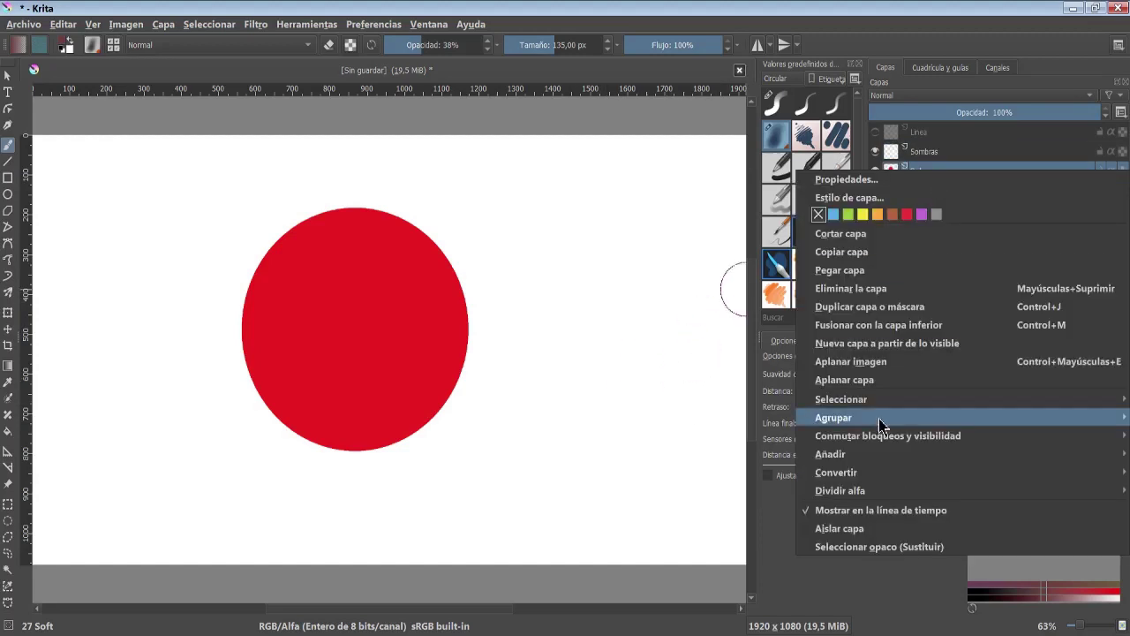
pyautogui.click(866, 547)
pyautogui.hotkey('ctrl', 'h')
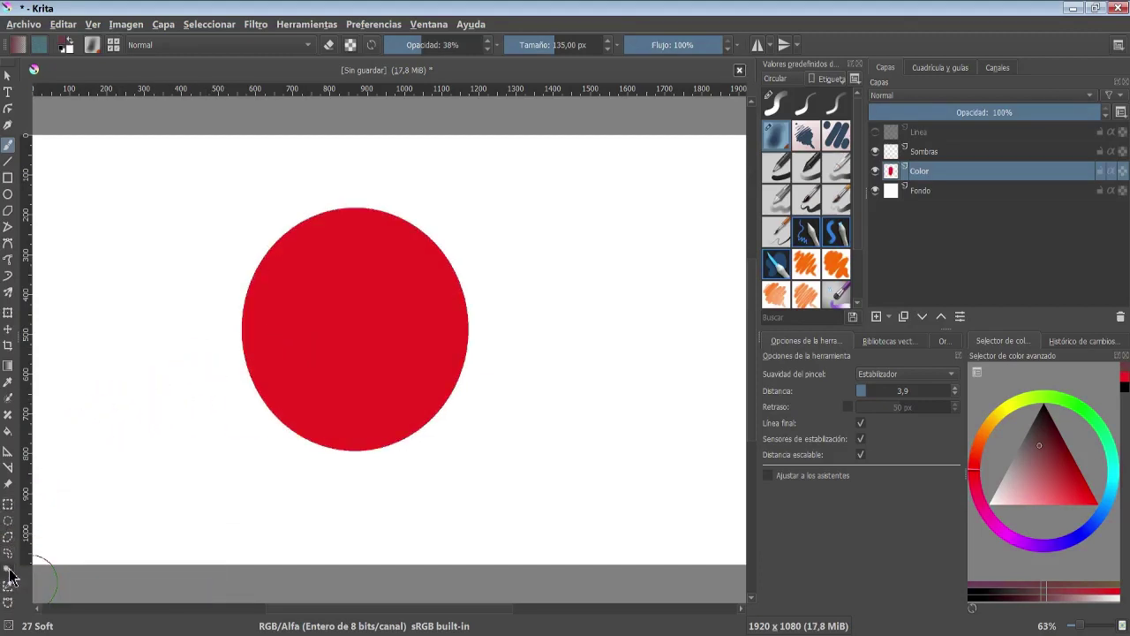
pyautogui.click(8, 569)
pyautogui.click(356, 250)
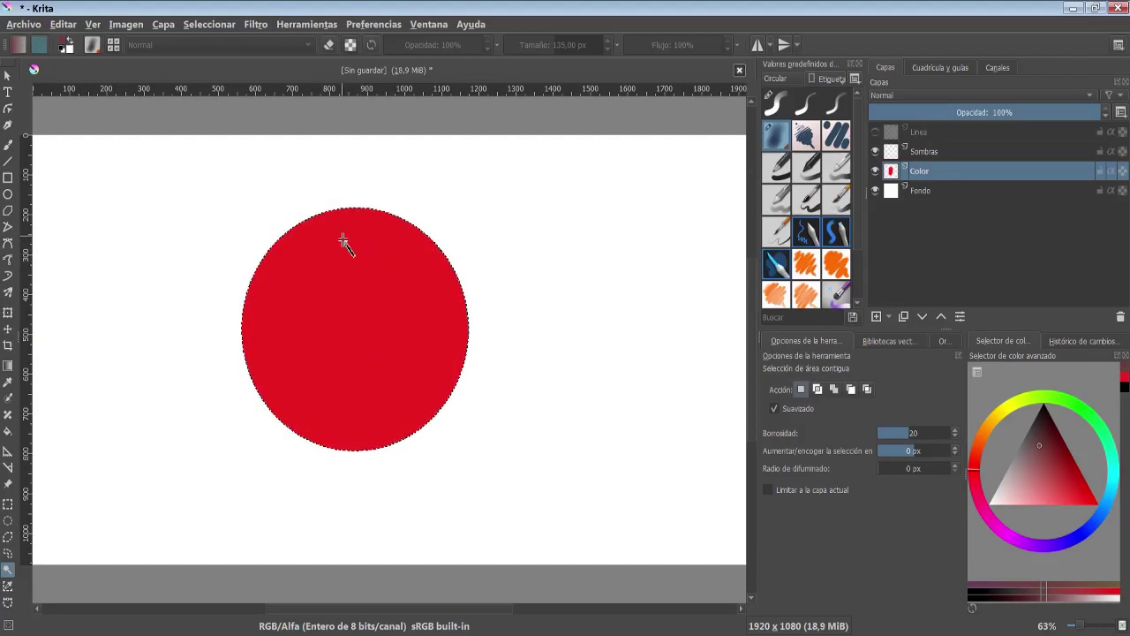
pyautogui.hotkey('ctrl', 'shift', 'a')
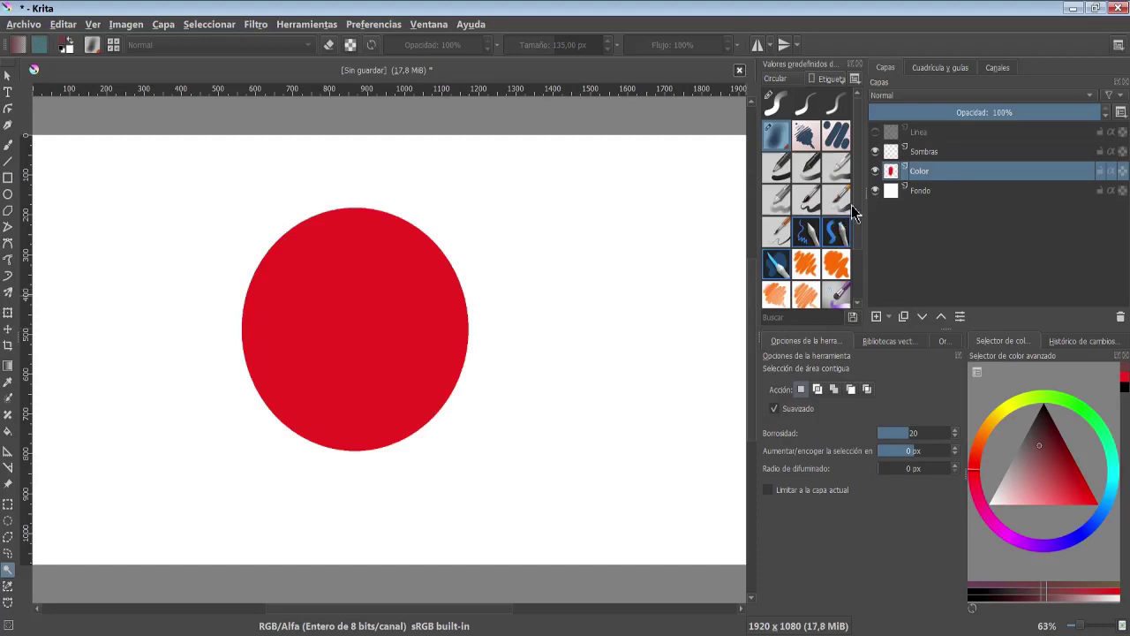
# Group the Sombras and Color layers into a new group layer Capa 4
pyautogui.keyDown('ctrl'); pyautogui.click(941, 154); pyautogui.keyUp('ctrl')
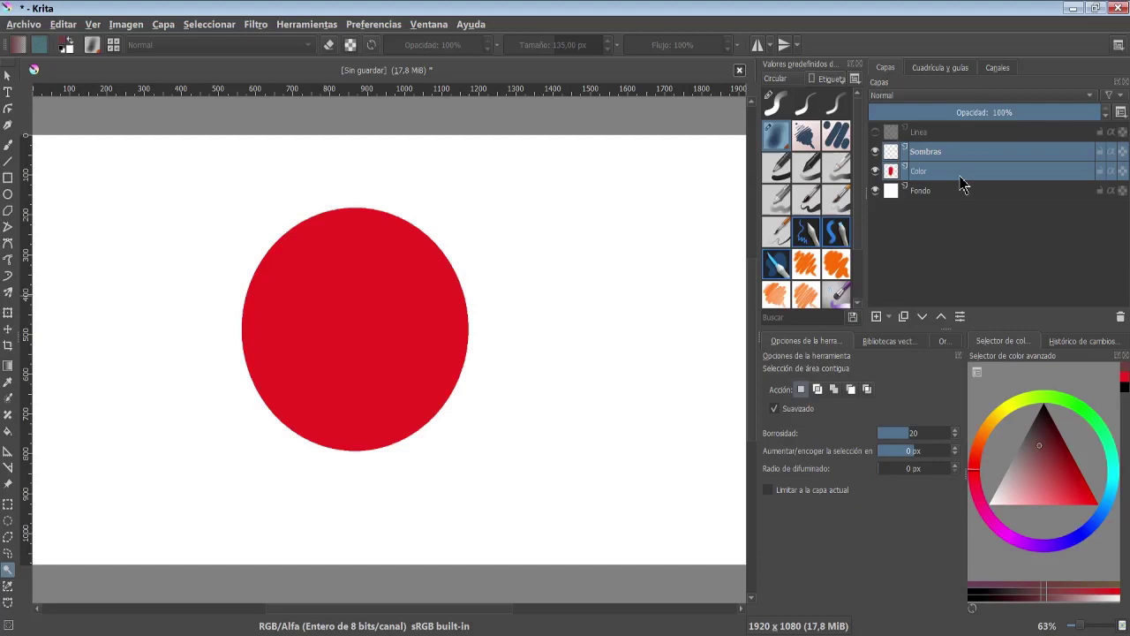
pyautogui.rightClick(973, 156)
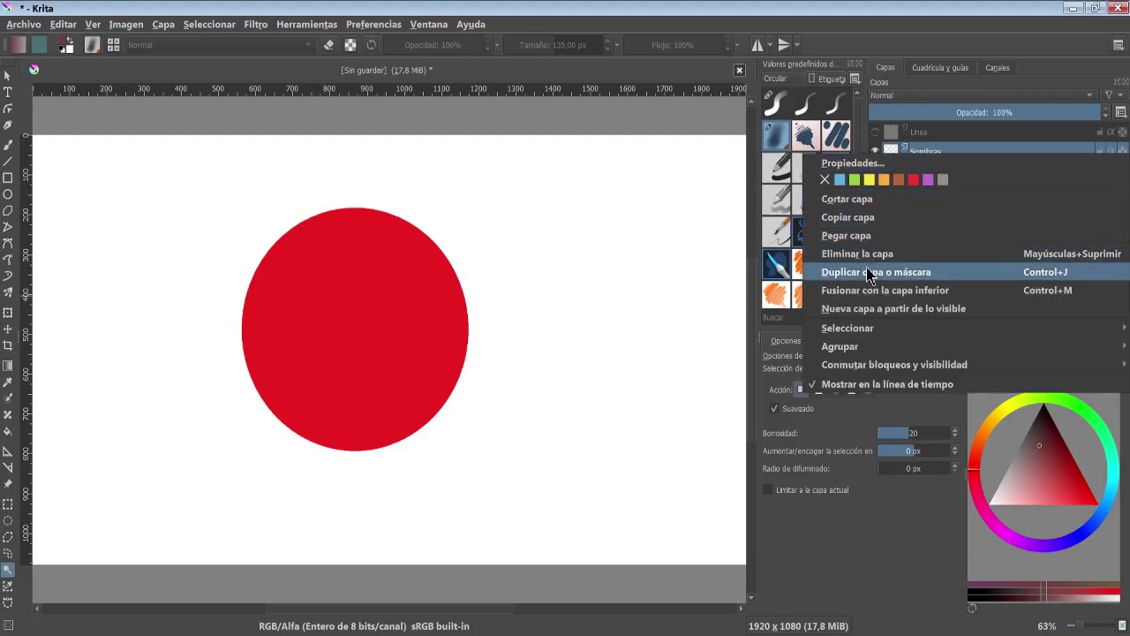
pyautogui.click(583, 348)
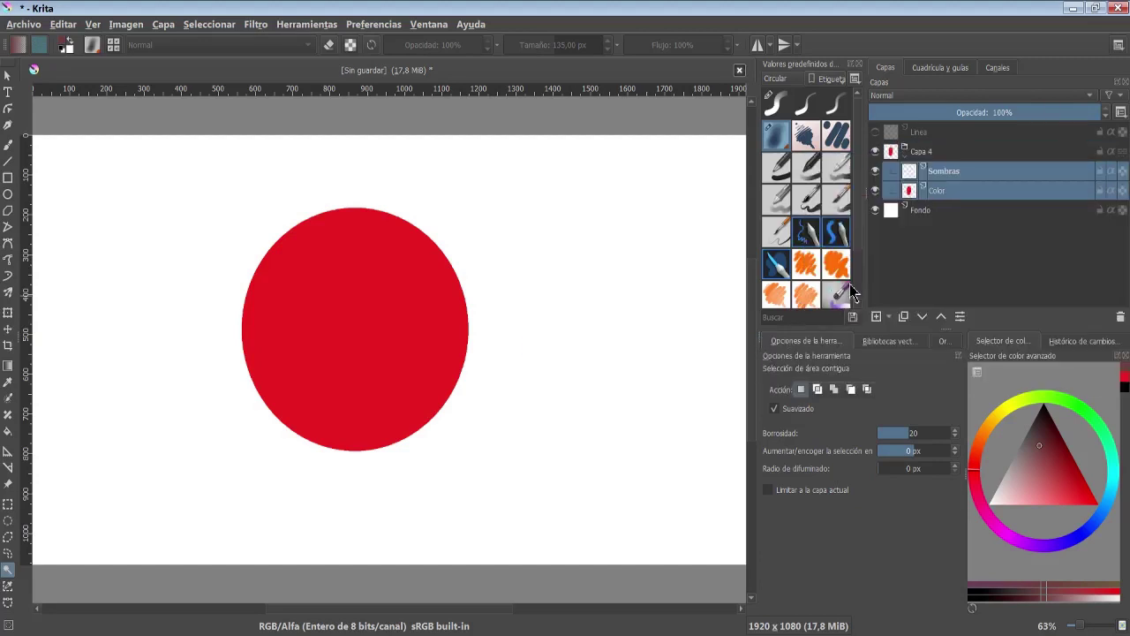
# Enable inherit alpha on Sombras and paint soft dark shading along the circle's left and bottom
pyautogui.click(971, 194)
pyautogui.click(1073, 172)
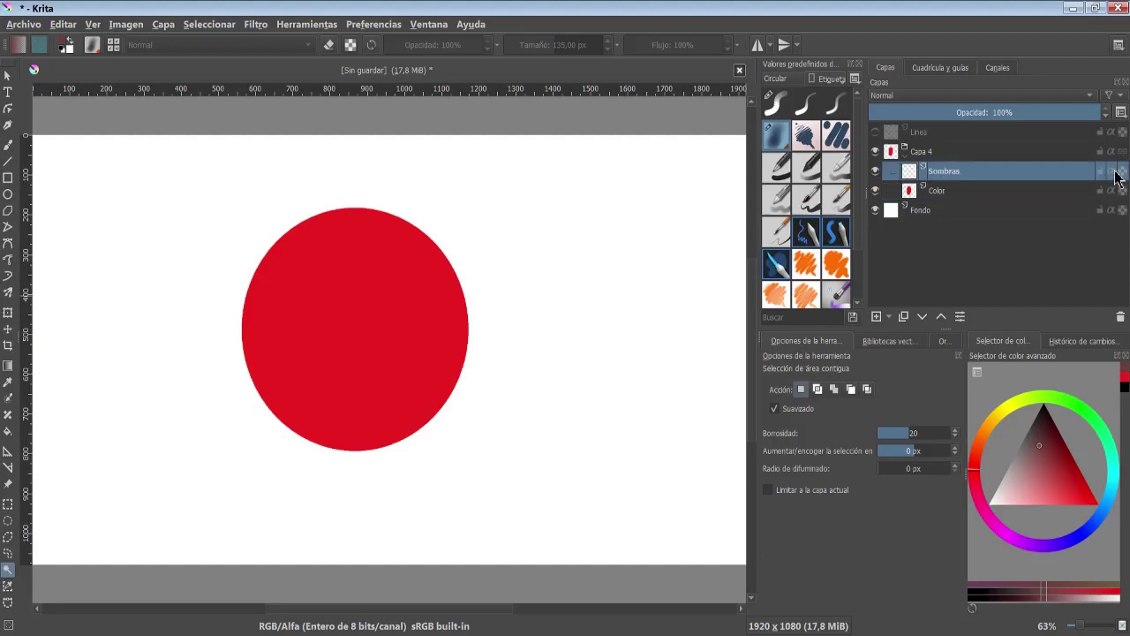
pyautogui.click(1115, 173)
pyautogui.press('b')
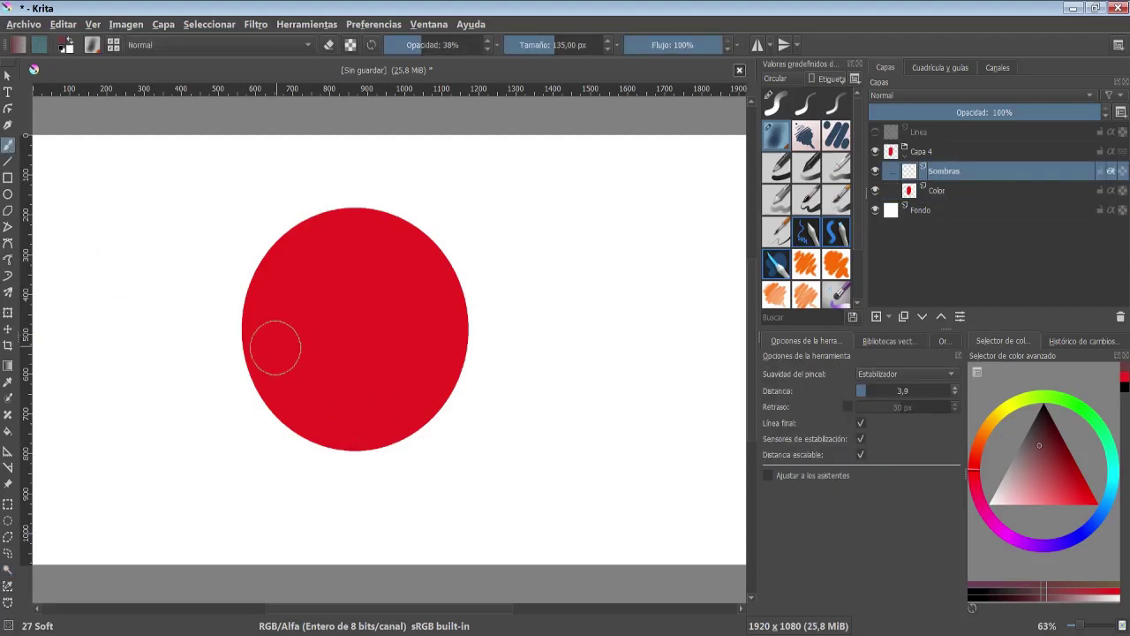
pyautogui.moveTo(273, 344)
pyautogui.mouseDown()
pyautogui.moveTo(454, 444)
pyautogui.moveTo(419, 441)
pyautogui.mouseUp()
pyautogui.moveTo(295, 404); pyautogui.dragTo(423, 404)
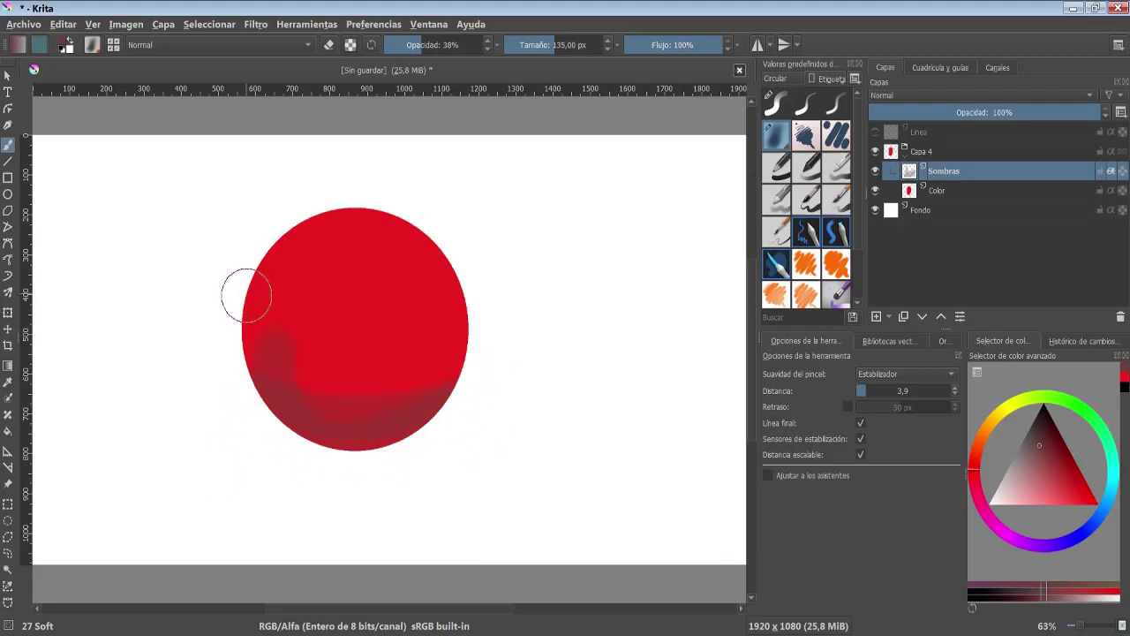
pyautogui.moveTo(245, 292)
pyautogui.mouseDown()
pyautogui.moveTo(404, 499)
pyautogui.moveTo(270, 395)
pyautogui.mouseUp()
pyautogui.moveTo(371, 409); pyautogui.dragTo(239, 348)
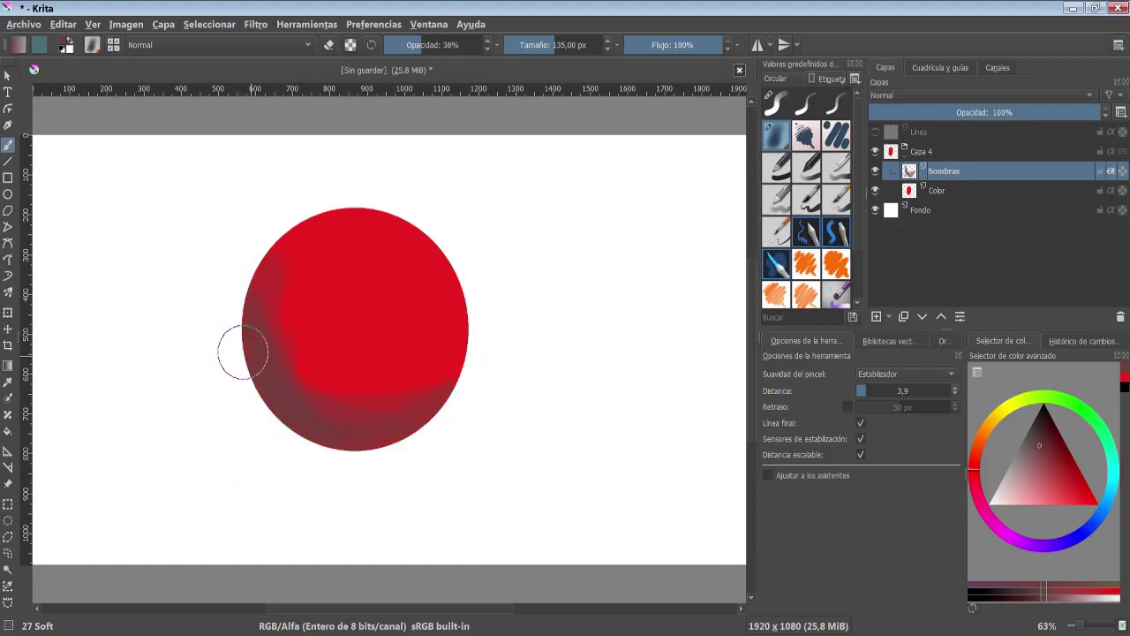
pyautogui.moveTo(298, 245); pyautogui.dragTo(274, 298)
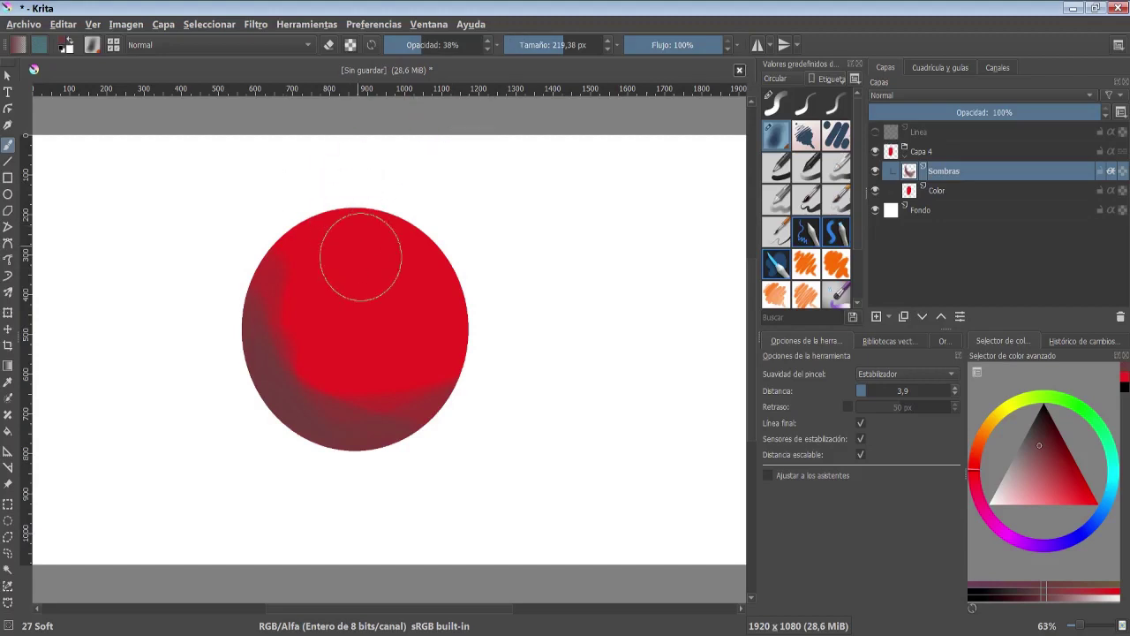
pyautogui.moveTo(366, 260)
pyautogui.mouseDown()
pyautogui.moveTo(270, 327)
pyautogui.moveTo(361, 379)
pyautogui.moveTo(251, 300)
pyautogui.mouseUp()
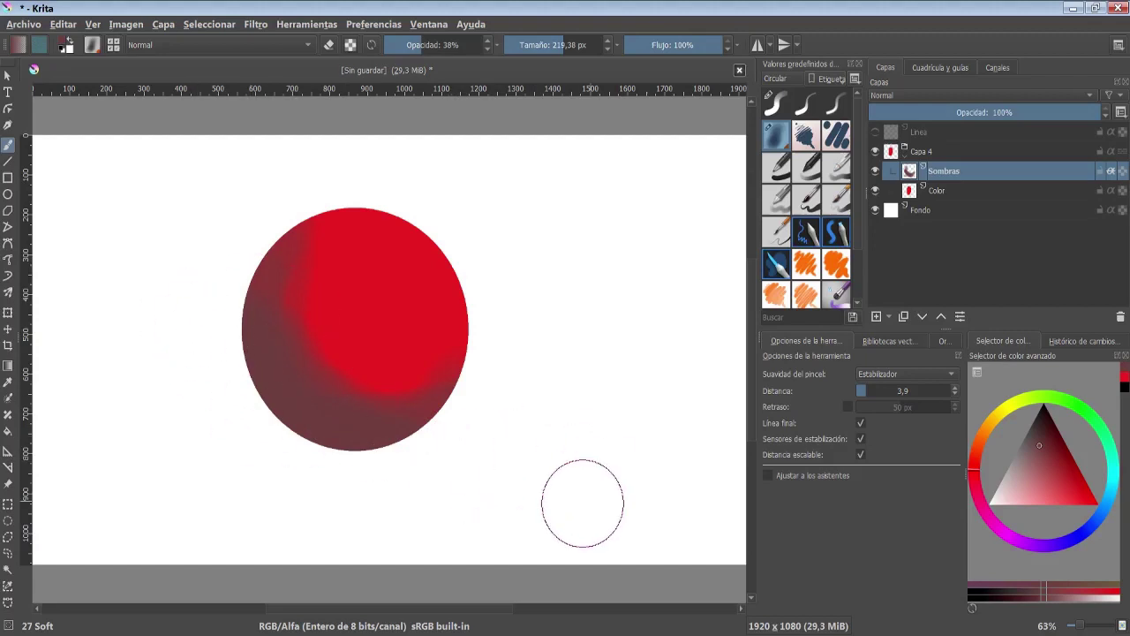
# Toggle Sombras' inherit alpha off and back on to check the shading stays clipped
pyautogui.click(1018, 192)
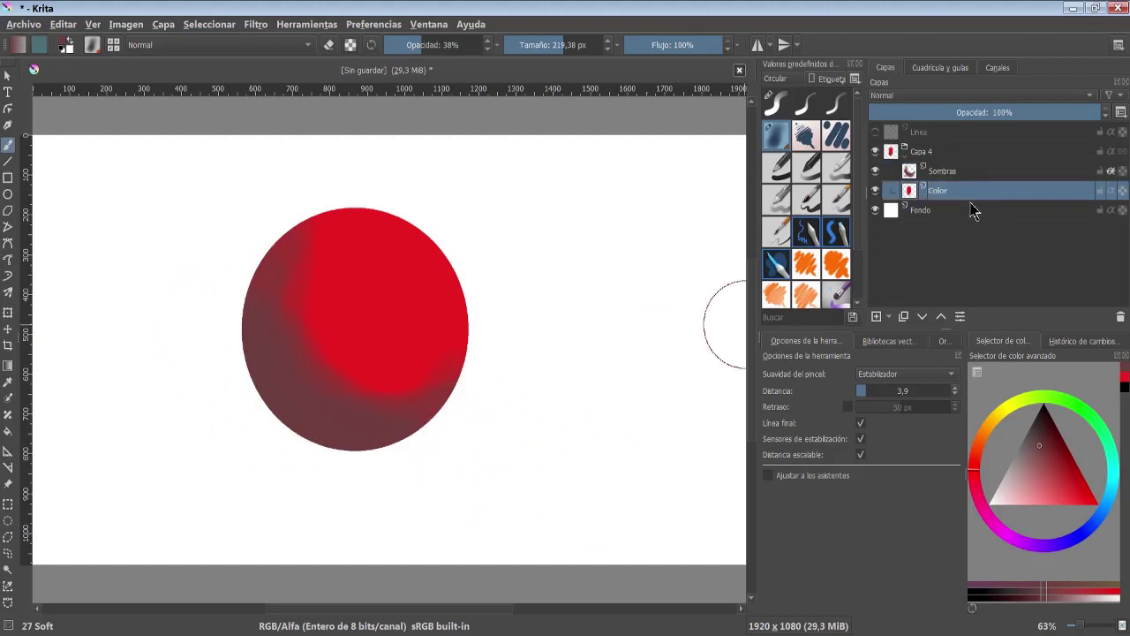
pyautogui.click(1068, 171)
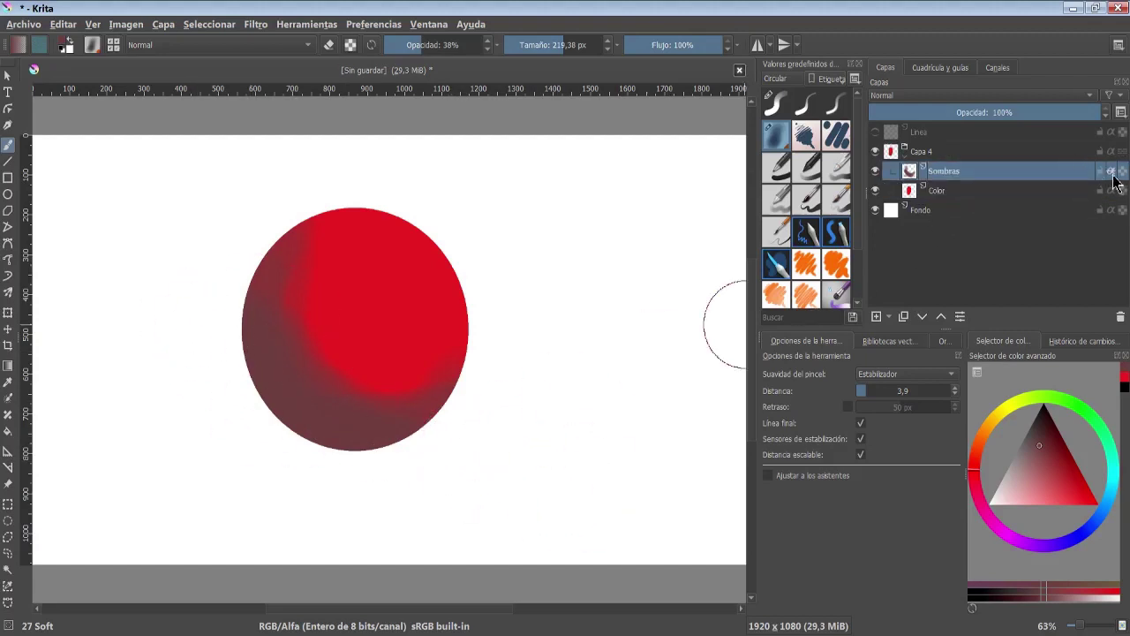
pyautogui.click(1112, 172)
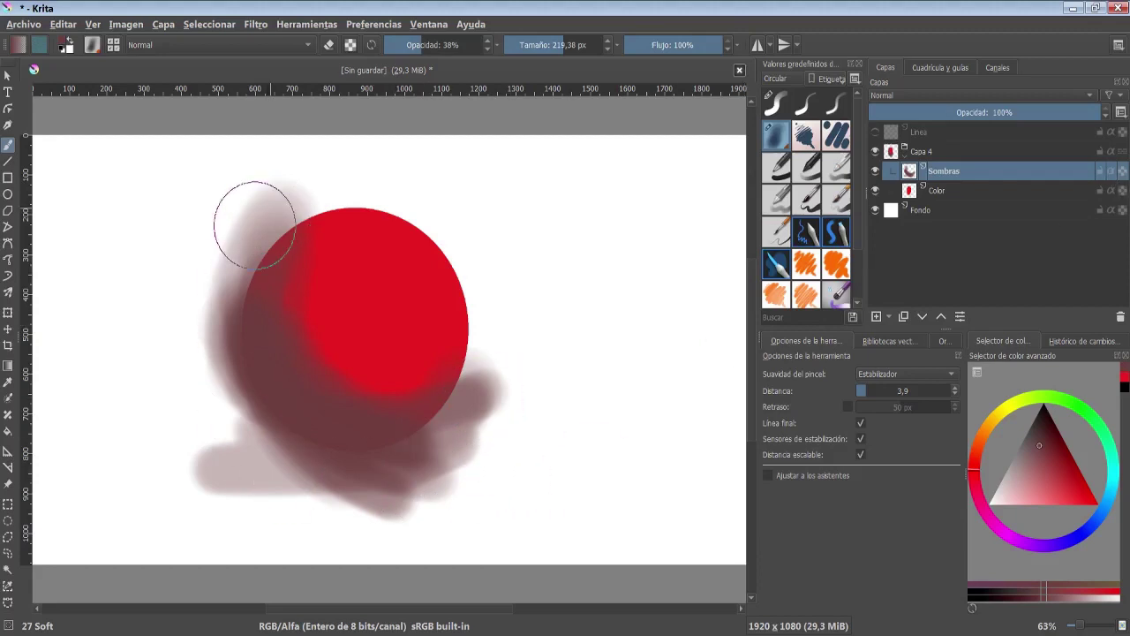
pyautogui.click(1113, 172)
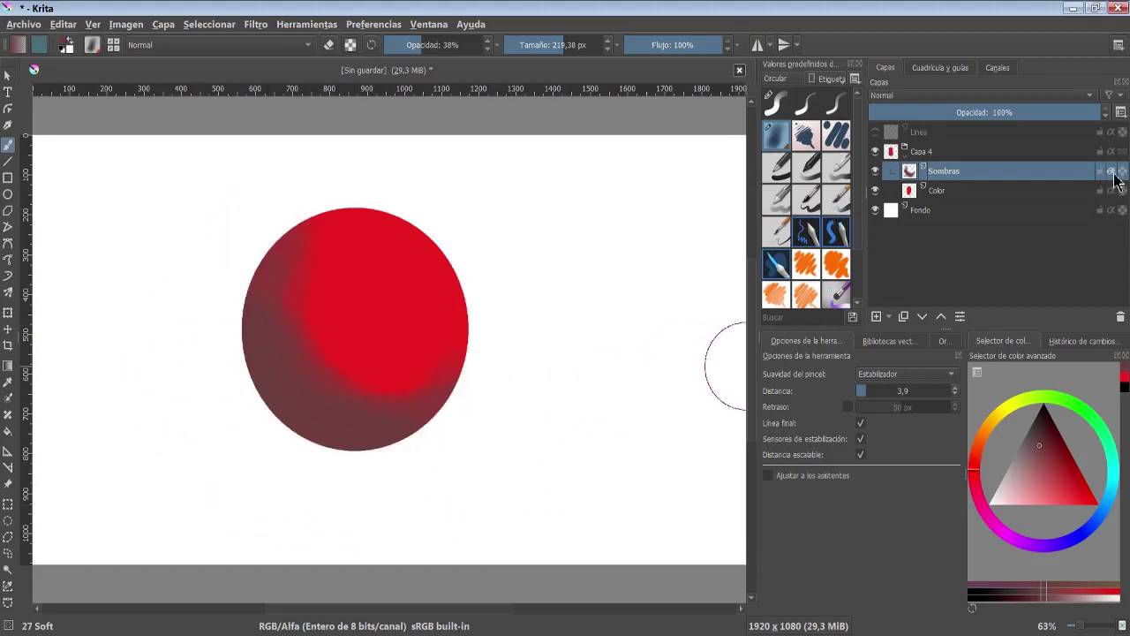
pyautogui.click(945, 95)
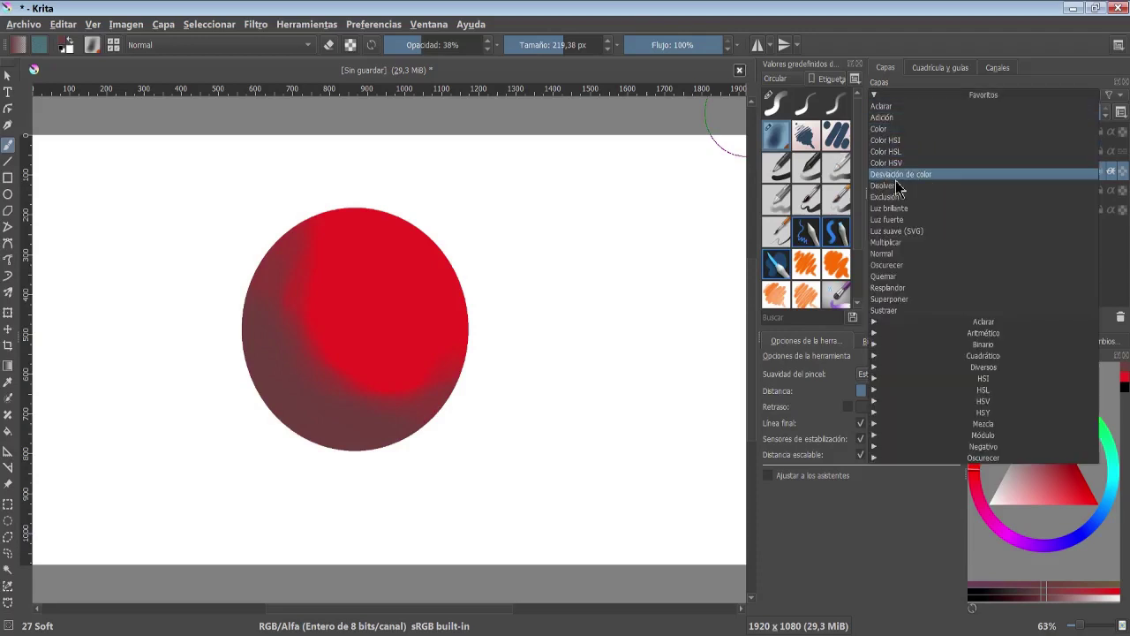
# Try Multiplicar and Oscurecer blend modes on Sombras, settling on Multiplicar
pyautogui.click(911, 241)
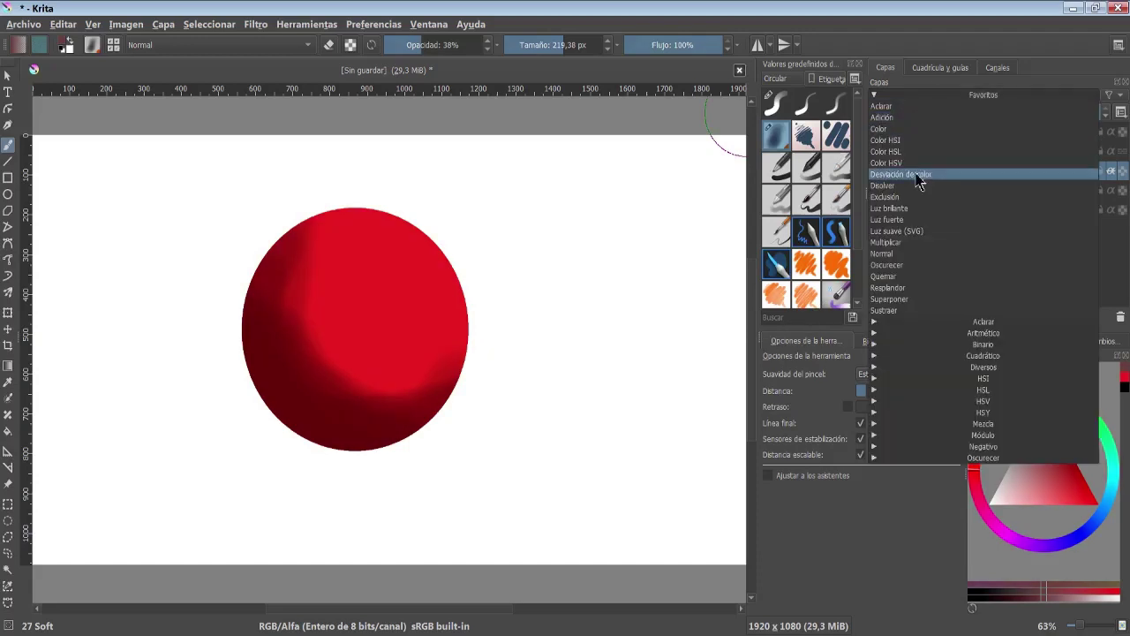
pyautogui.click(927, 268)
pyautogui.click(936, 95)
# Add a new layer above Sombras named Brillo
pyautogui.click(933, 131)
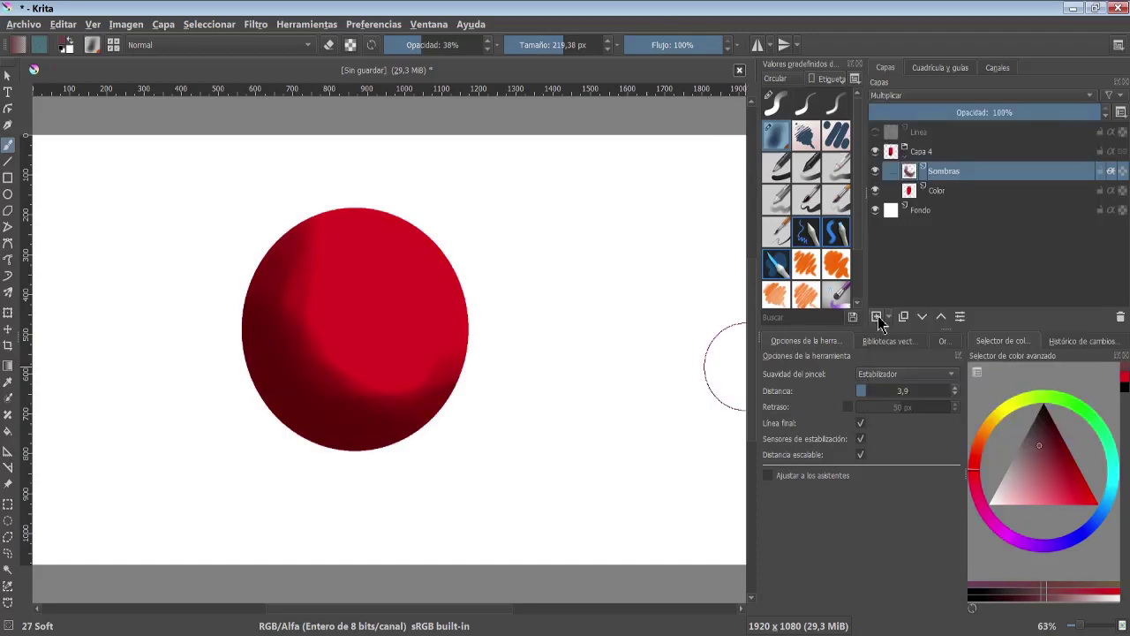
pyautogui.press('Insert')
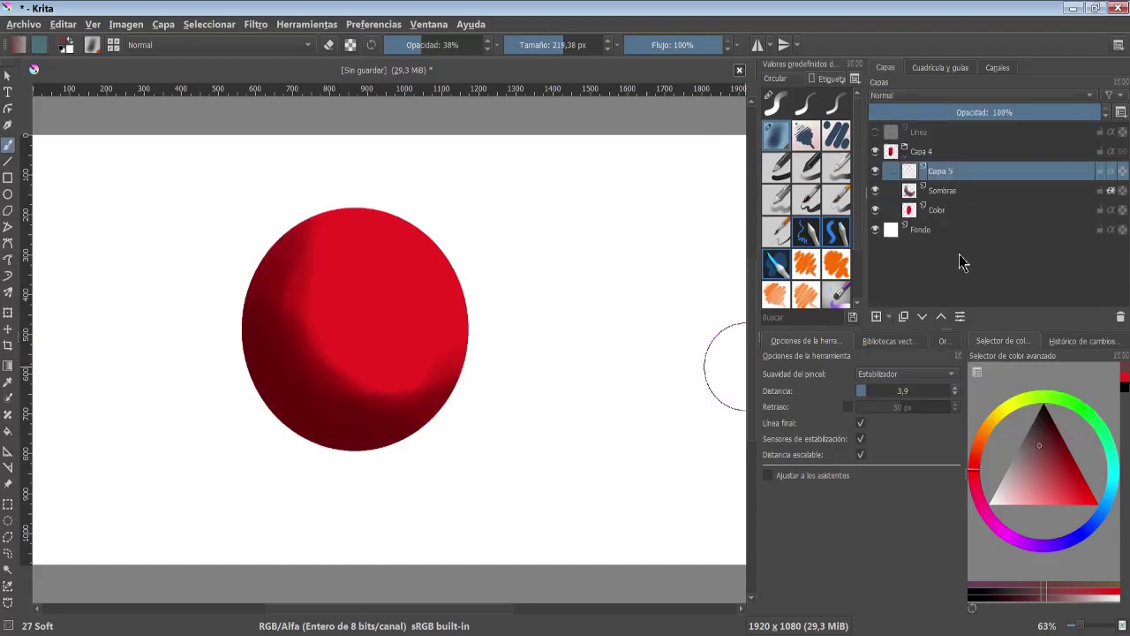
pyautogui.press('F2')
pyautogui.write('llo')
pyautogui.press('Return')
# Paint a pale pink highlight on the sphere's upper right at 11% brush opacity
pyautogui.click(945, 214)
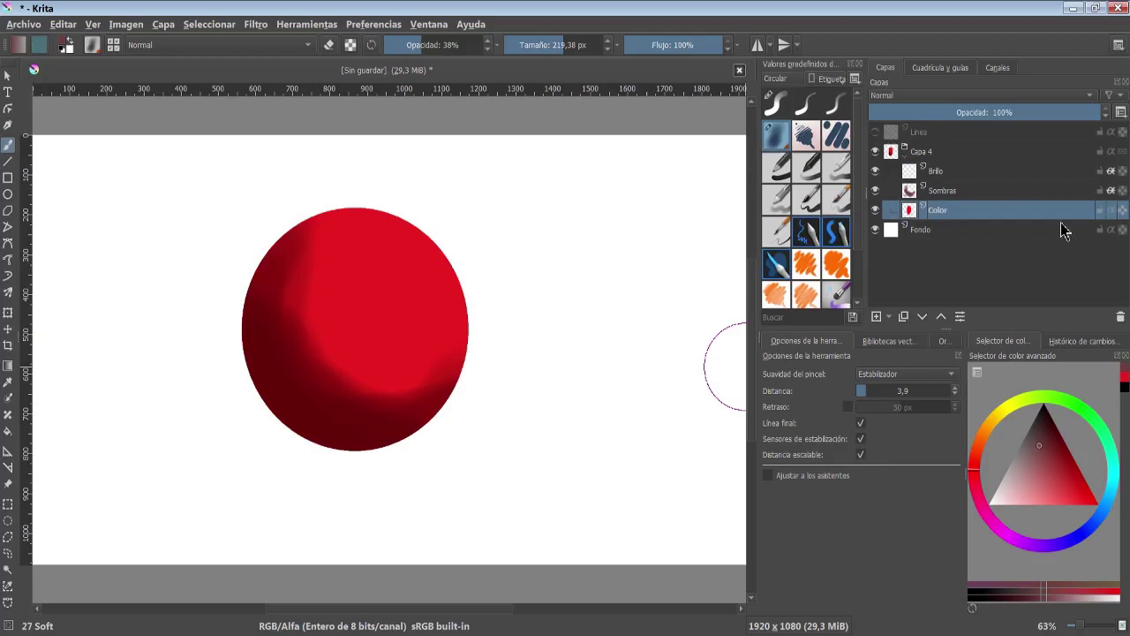
pyautogui.click(938, 173)
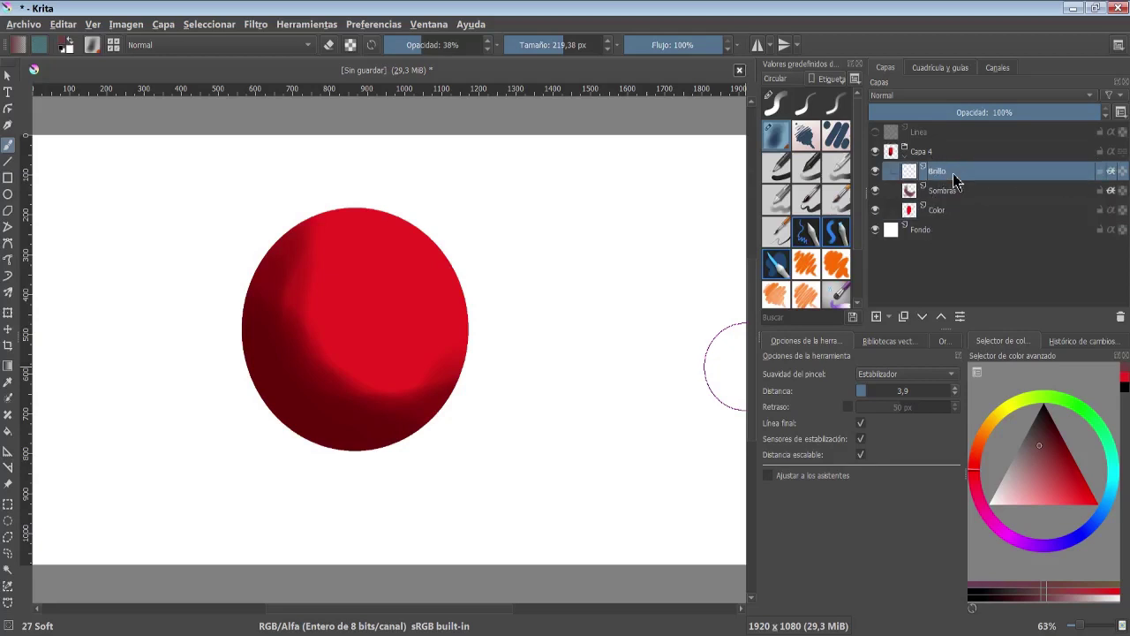
pyautogui.moveTo(1021, 454)
pyautogui.mouseDown()
pyautogui.moveTo(1016, 499)
pyautogui.moveTo(1005, 504)
pyautogui.mouseUp()
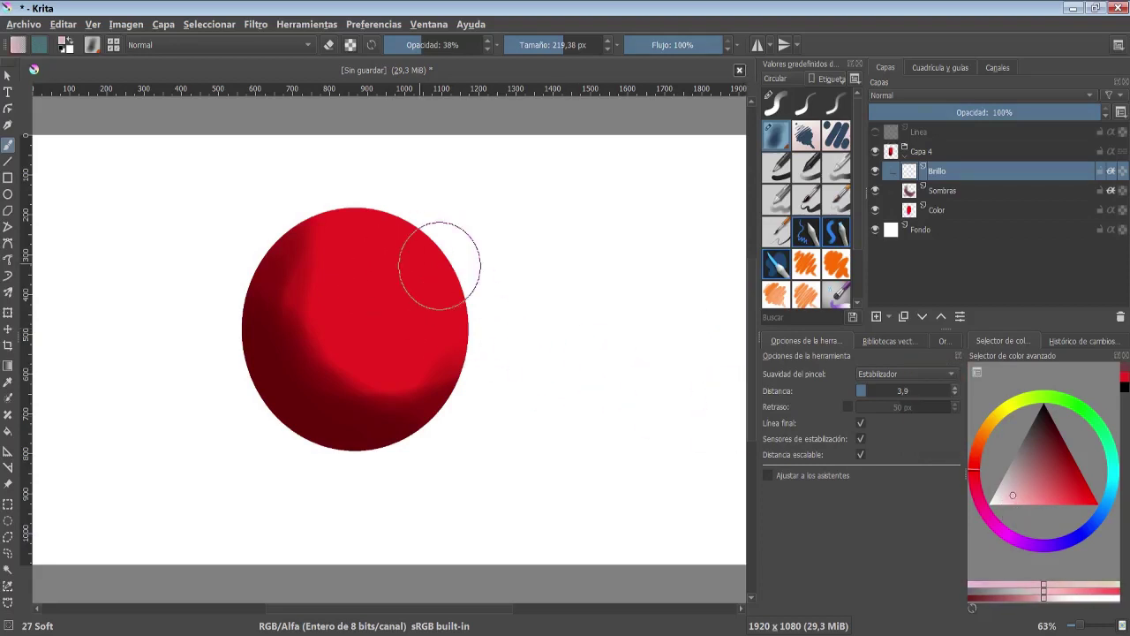
pyautogui.moveTo(442, 252); pyautogui.dragTo(459, 323)
pyautogui.moveTo(438, 45); pyautogui.dragTo(415, 45)
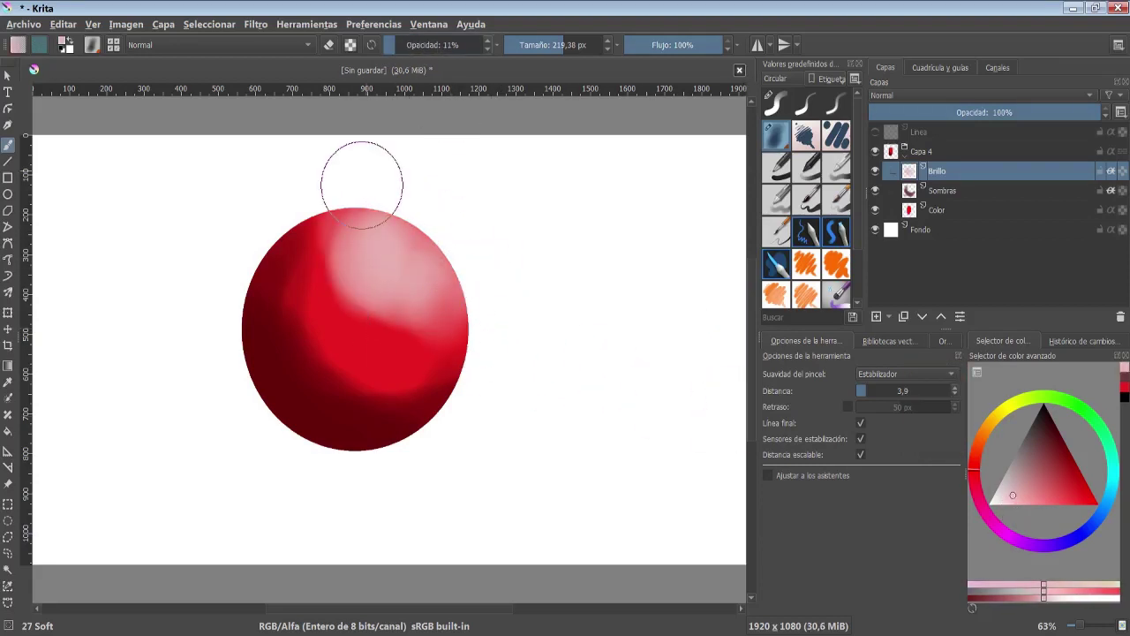
pyautogui.moveTo(353, 229)
pyautogui.mouseDown()
pyautogui.moveTo(346, 277)
pyautogui.moveTo(441, 345)
pyautogui.mouseUp()
# Try Aclarar, Adición and Desviación de color blending on Brillo, settling on Luz fuerte
pyautogui.click(980, 94)
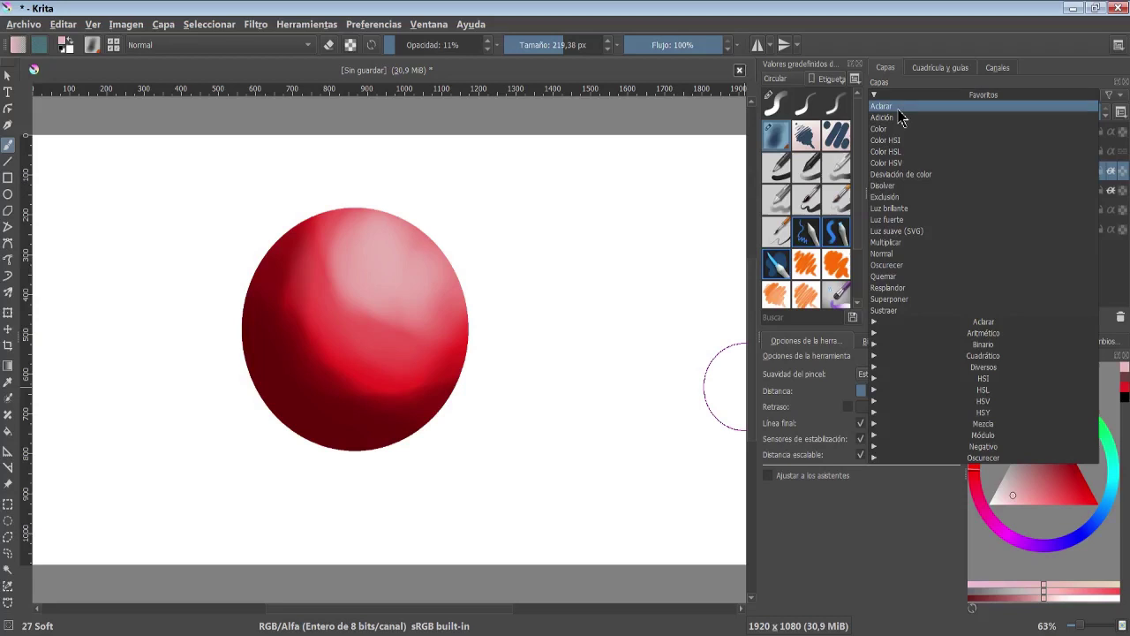
pyautogui.click(899, 108)
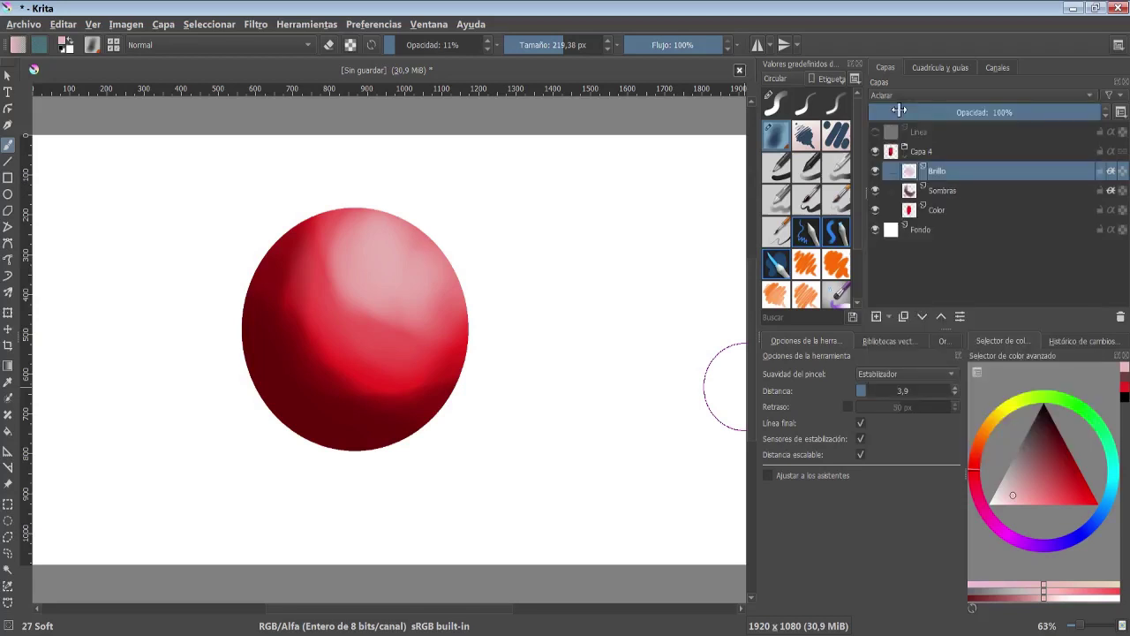
pyautogui.click(905, 98)
pyautogui.click(912, 109)
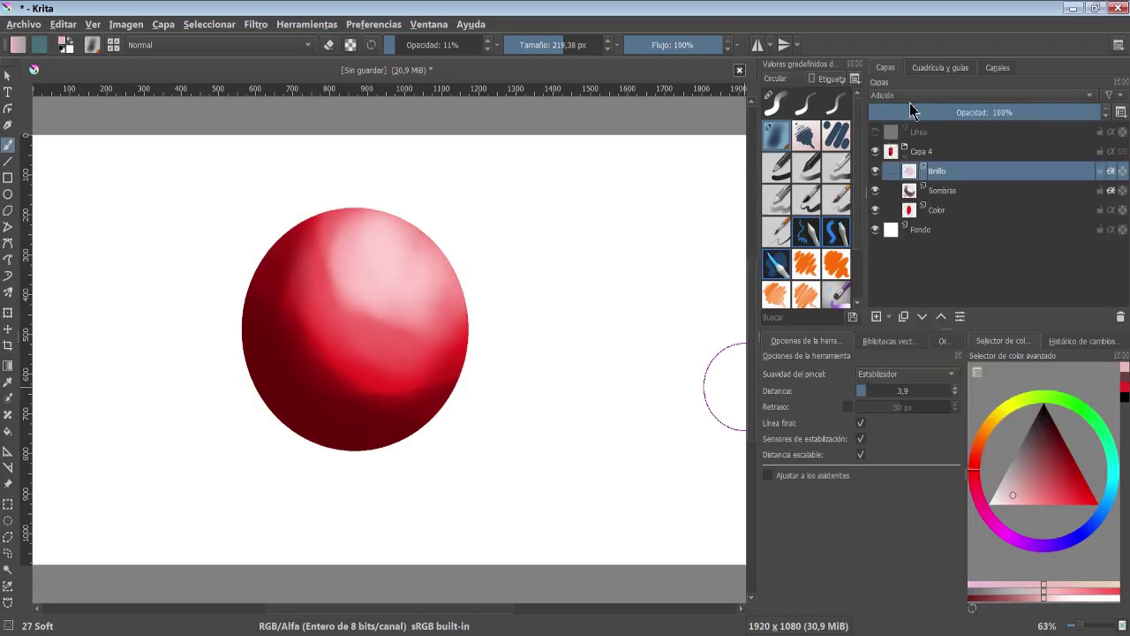
pyautogui.click(914, 98)
pyautogui.click(916, 176)
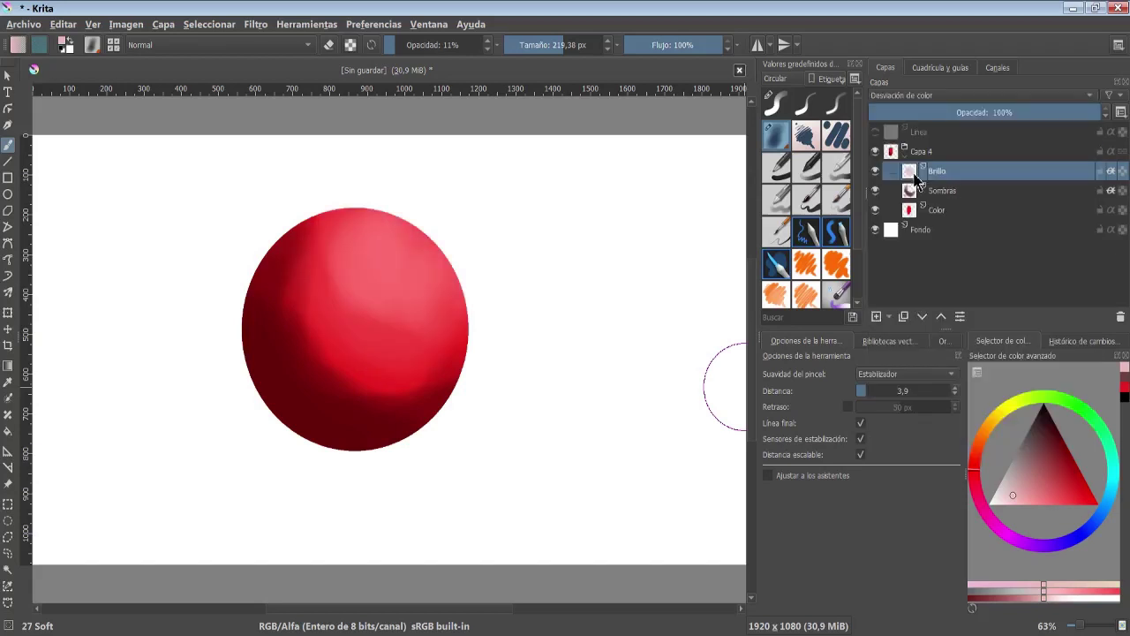
pyautogui.click(916, 97)
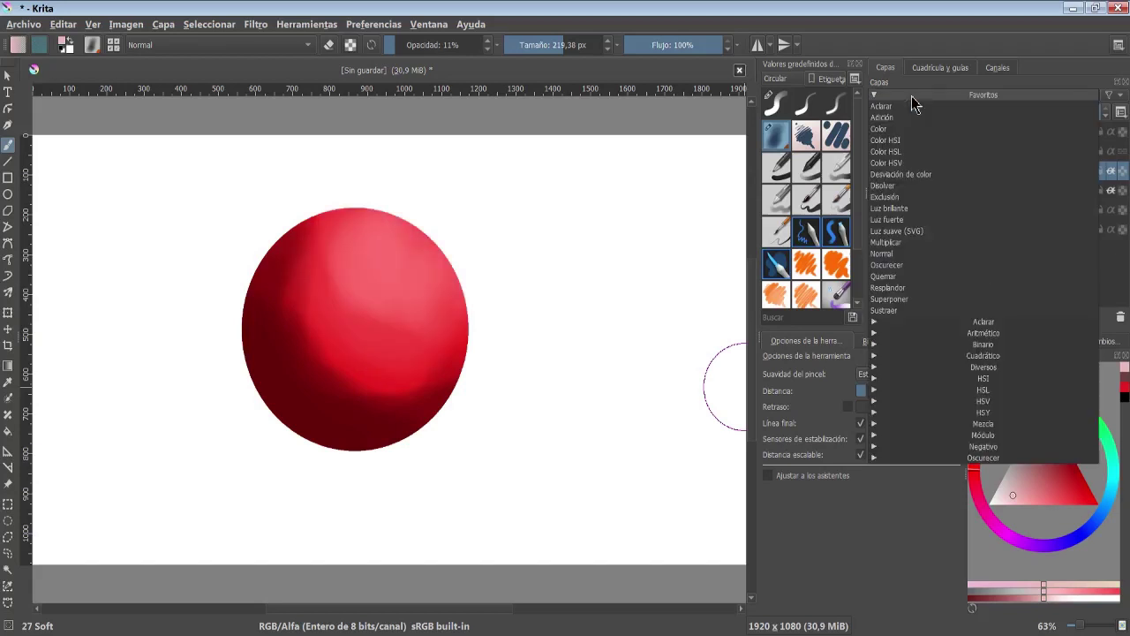
pyautogui.click(918, 219)
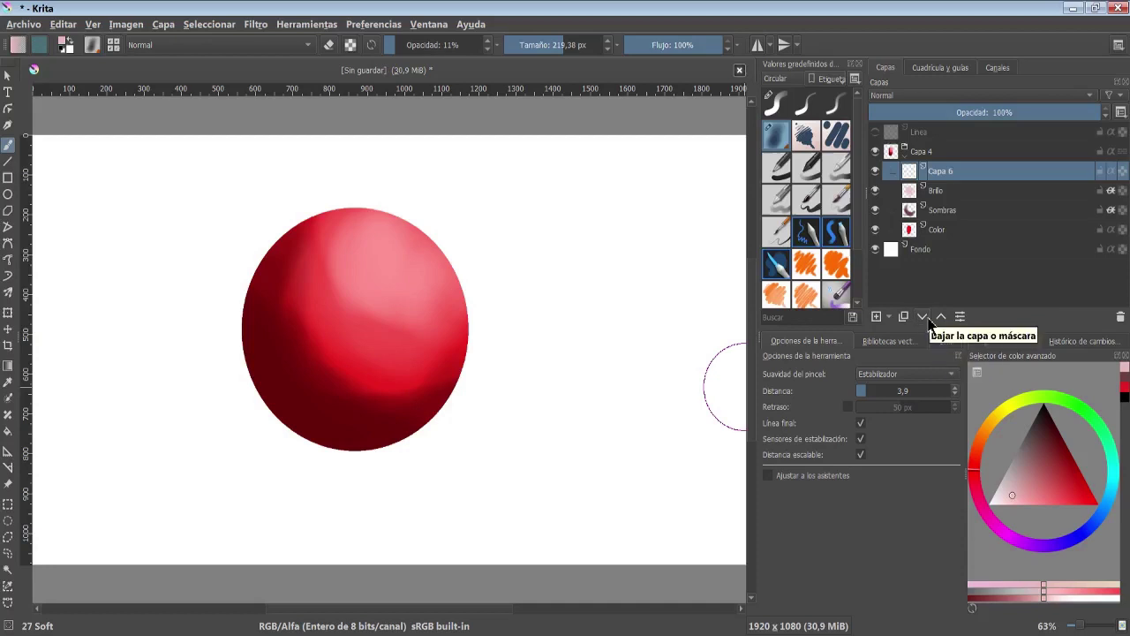
# Rename the top layer Luz intesa and airbrush a small clipped glint on the sphere
pyautogui.press('F2')
pyautogui.write('Luz intes')
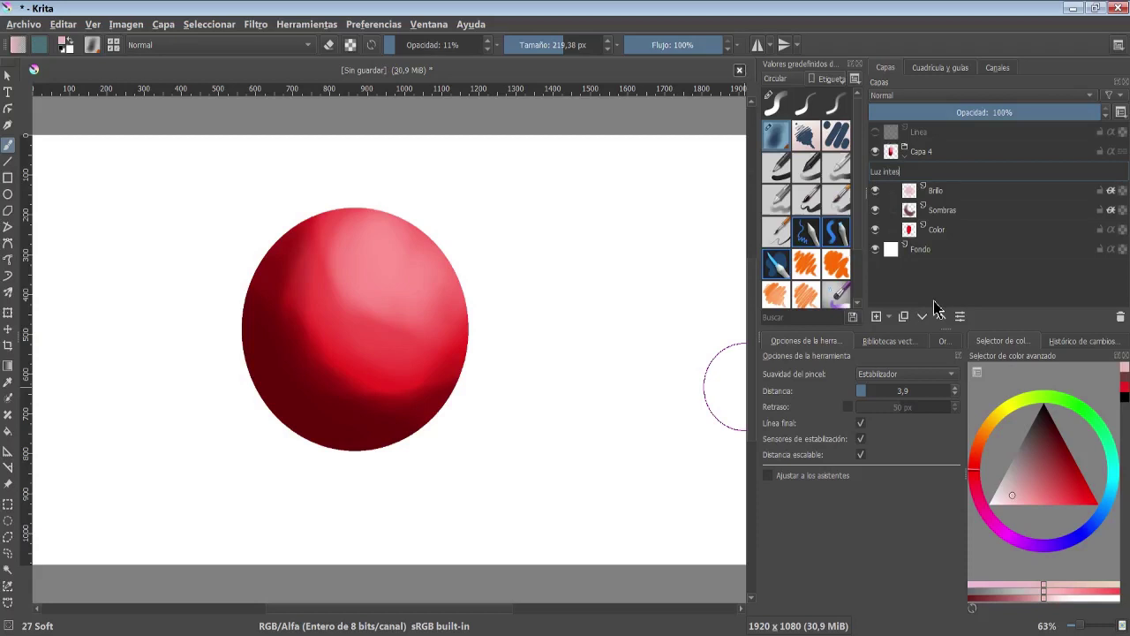
pyautogui.write('a')
pyautogui.press('Return')
pyautogui.click(1004, 501)
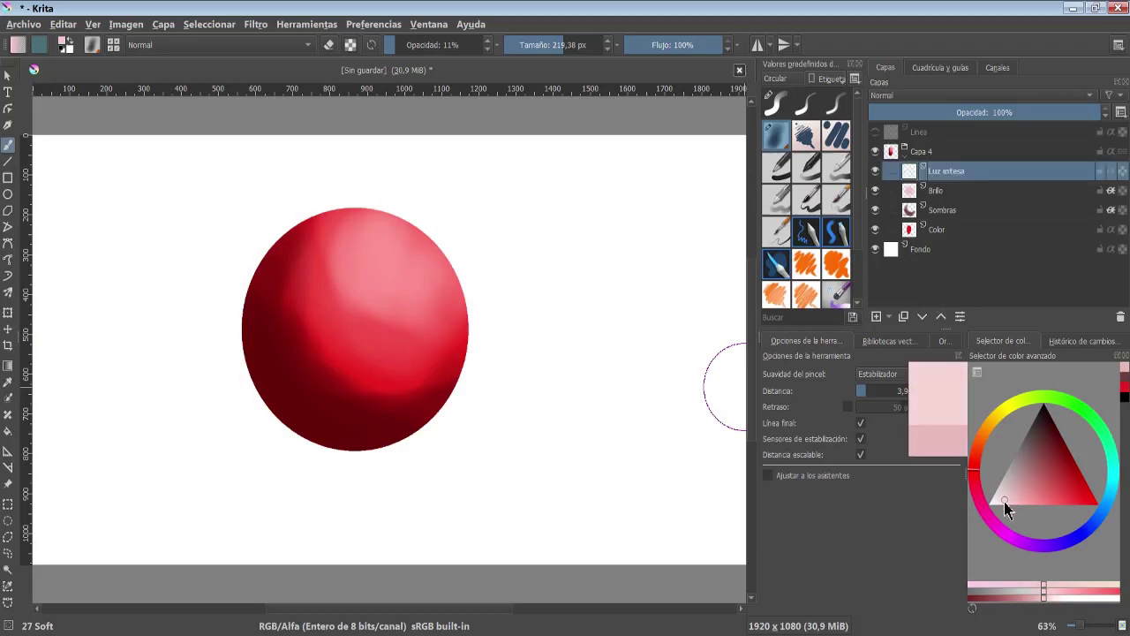
pyautogui.moveTo(1004, 502); pyautogui.dragTo(992, 503)
pyautogui.click(1111, 170)
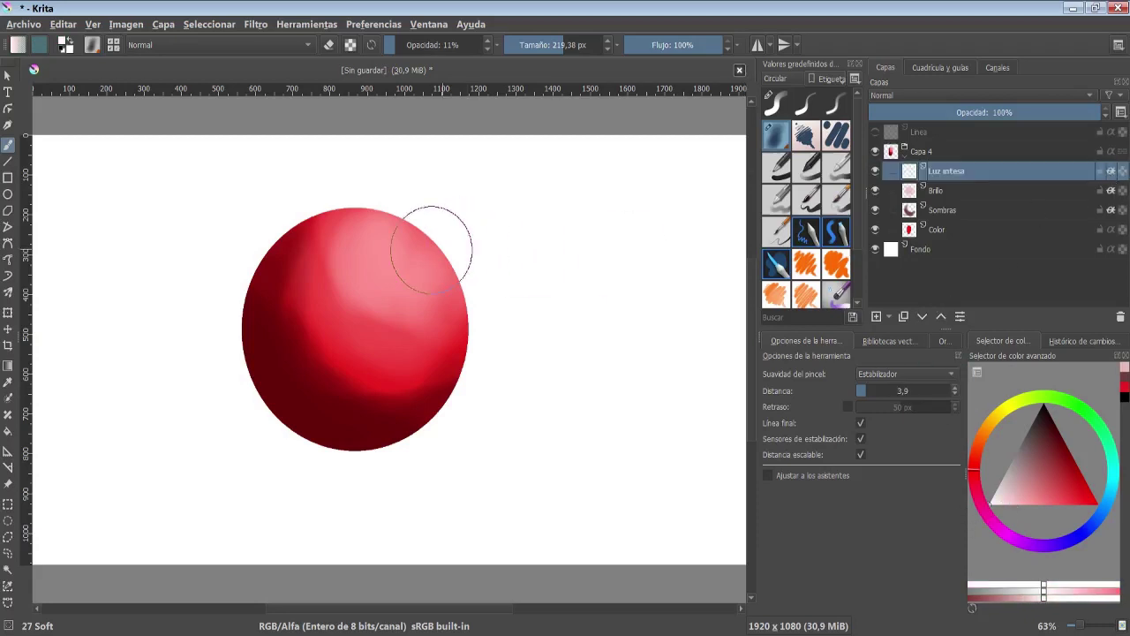
pyautogui.click(786, 78)
pyautogui.click(792, 99)
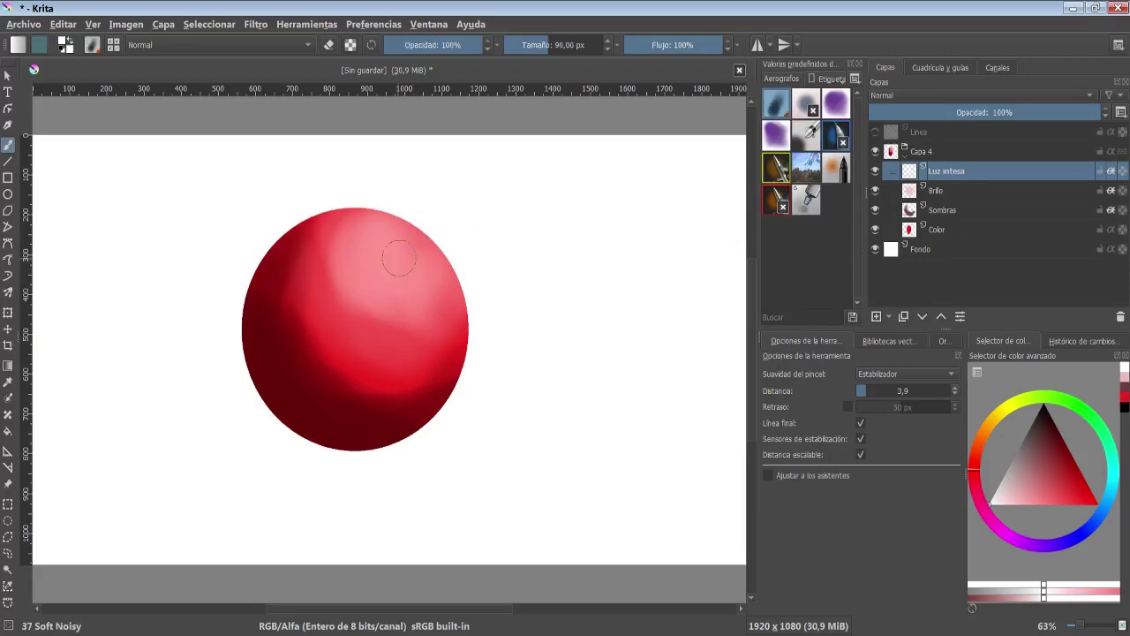
pyautogui.moveTo(398, 254); pyautogui.dragTo(405, 259)
# Add a new layer Capa 7 and move it beneath the Color layer
pyautogui.click(936, 229)
pyautogui.click(877, 316)
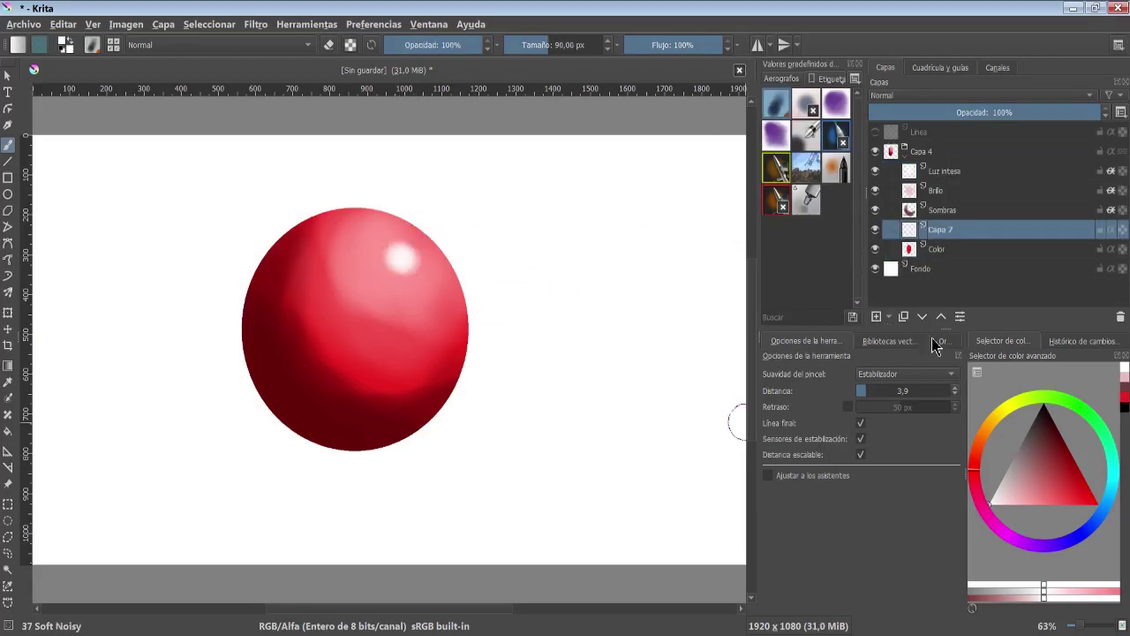
pyautogui.click(923, 316)
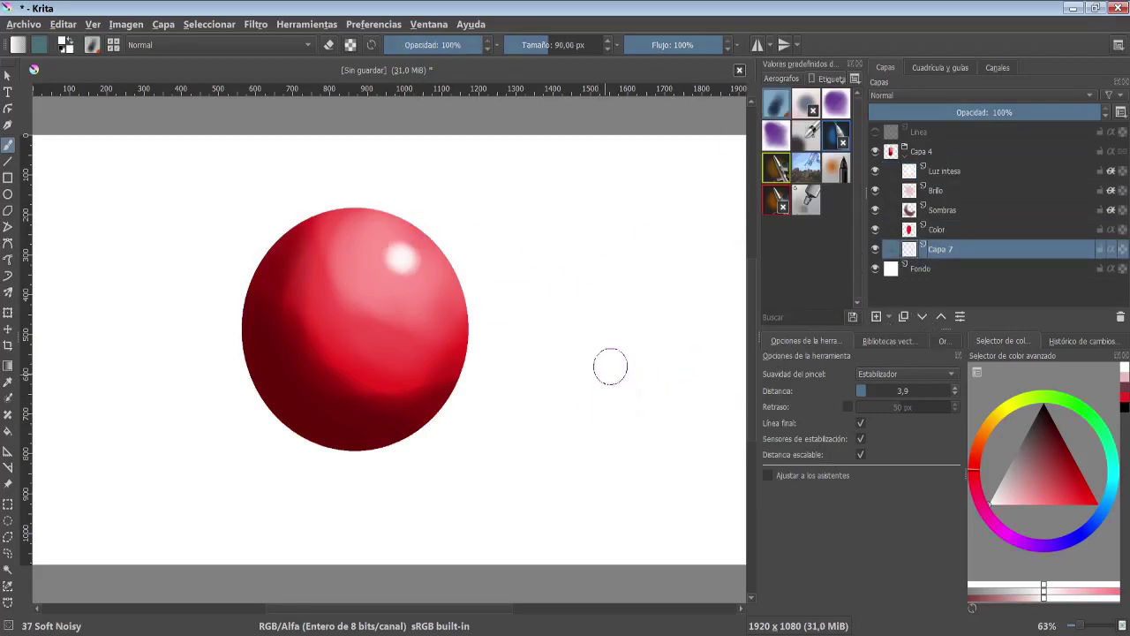
# Rename the layer beneath Color to Sombra arrojada
pyautogui.press('F2')
pyautogui.write('Sombra arrojada')
pyautogui.press('Return')
# Paint a soft black cast shadow under the sphere and lower the layer opacity to 96%
pyautogui.moveTo(993, 513); pyautogui.dragTo(977, 459)
pyautogui.press('d')
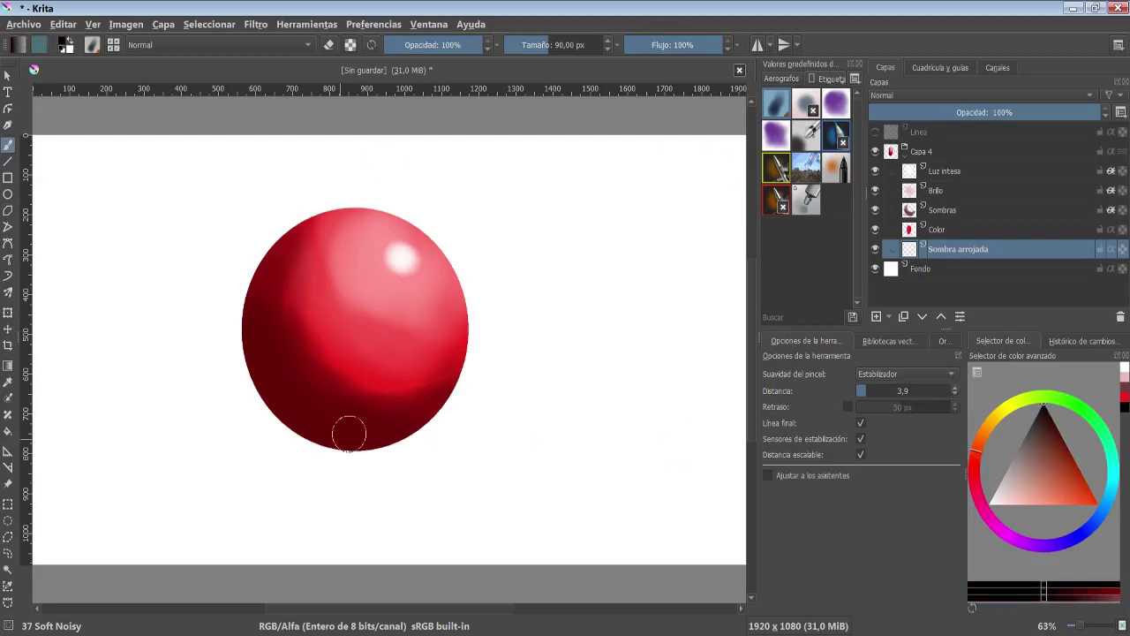
pyautogui.moveTo(260, 440)
pyautogui.mouseDown()
pyautogui.moveTo(341, 429)
pyautogui.moveTo(270, 449)
pyautogui.moveTo(260, 469)
pyautogui.moveTo(235, 455)
pyautogui.moveTo(336, 424)
pyautogui.moveTo(298, 398)
pyautogui.moveTo(278, 441)
pyautogui.moveTo(264, 431)
pyautogui.moveTo(300, 481)
pyautogui.mouseUp()
pyautogui.press(']')
pyautogui.moveTo(975, 113)
pyautogui.mouseDown()
pyautogui.moveTo(977, 123)
pyautogui.moveTo(1084, 115)
pyautogui.mouseUp()
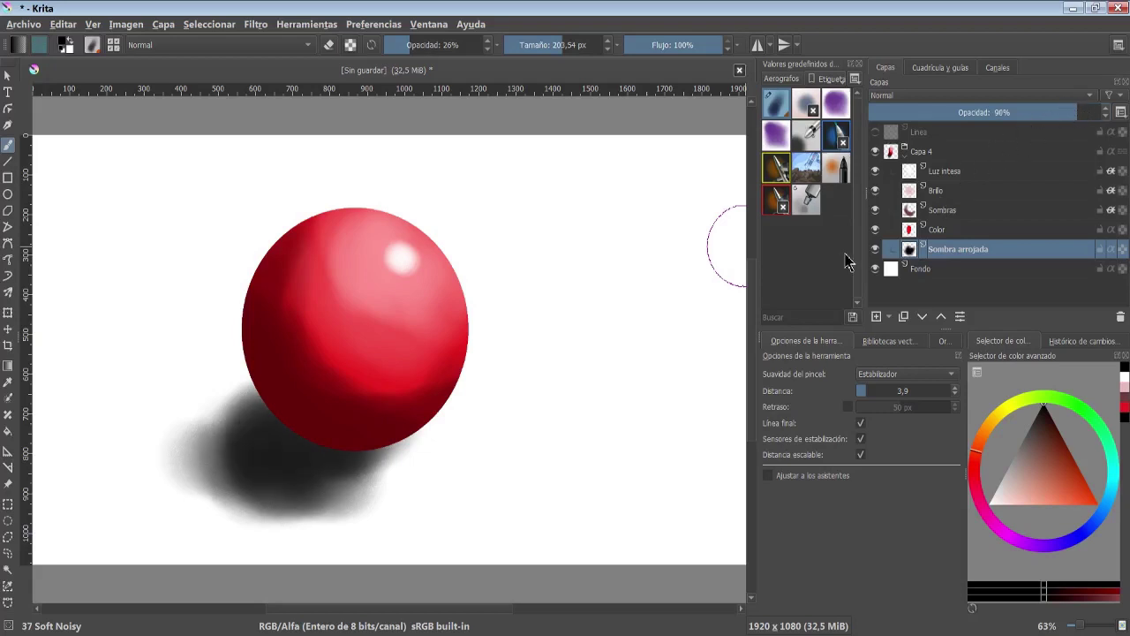
# Add a new layer above the others and name it 'Luz reflejada'
pyautogui.press('Insert')
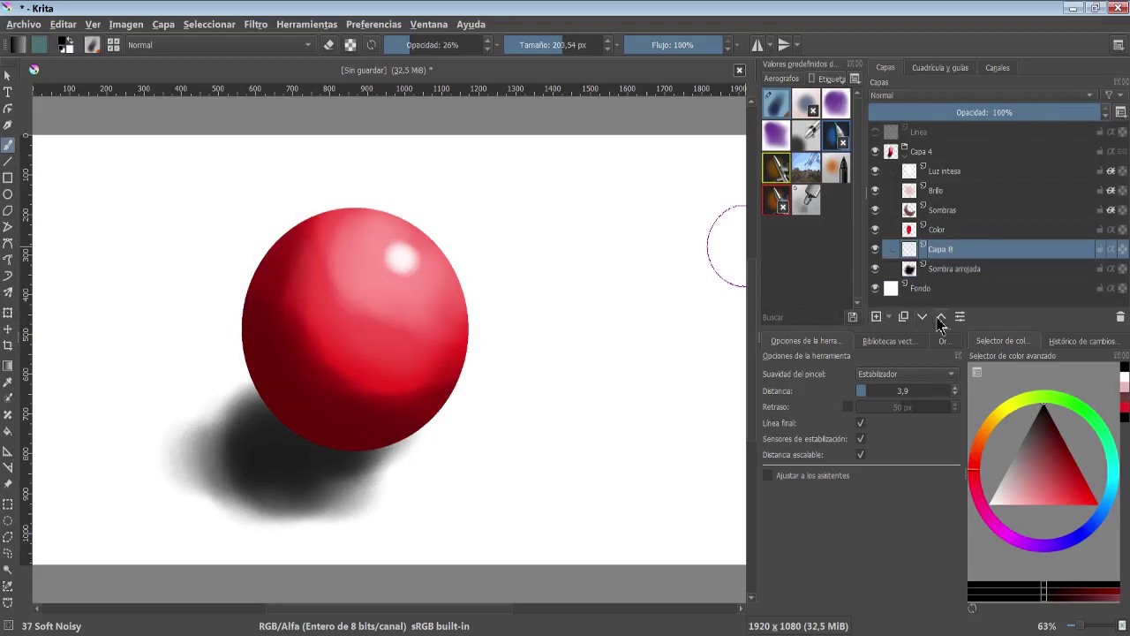
pyautogui.click(942, 316)
pyautogui.click(942, 316)
pyautogui.press('F2')
pyautogui.write('ejada')
pyautogui.press('Return')
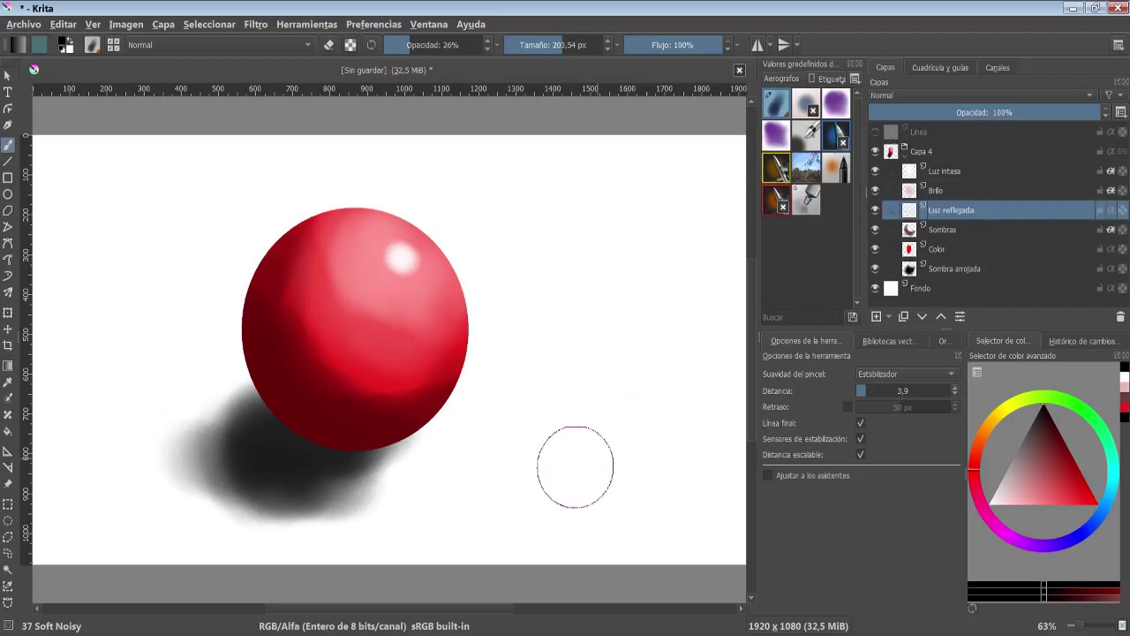
# Pick a green and paint reflected light on the sphere's lower left on Luz reflejada
pyautogui.click(1081, 408)
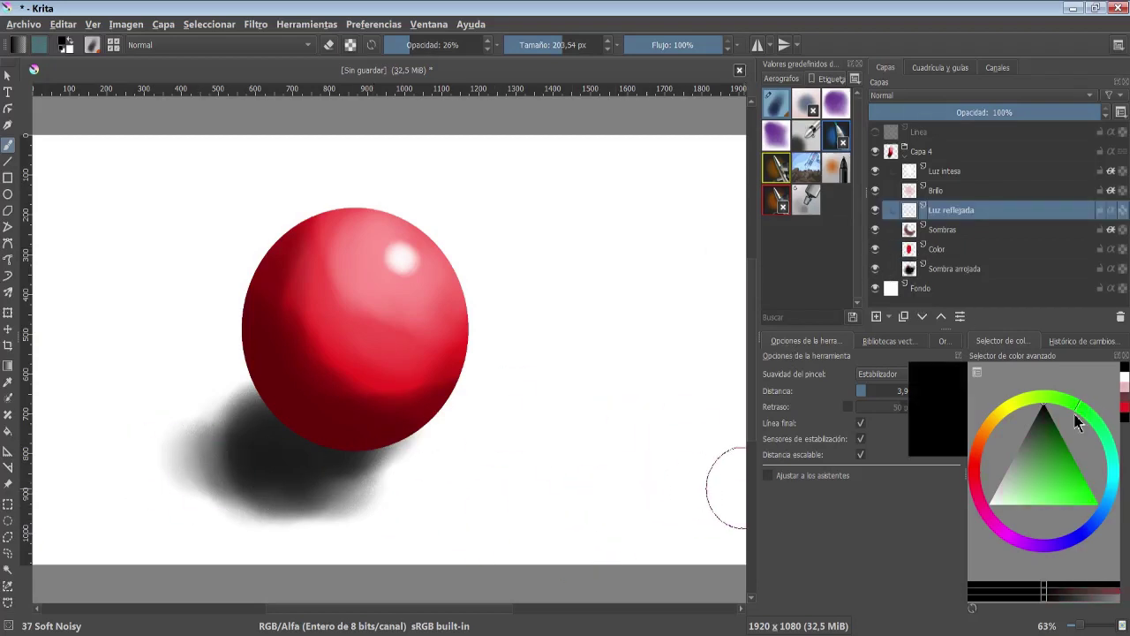
pyautogui.click(1061, 474)
pyautogui.moveTo(256, 371); pyautogui.dragTo(341, 441)
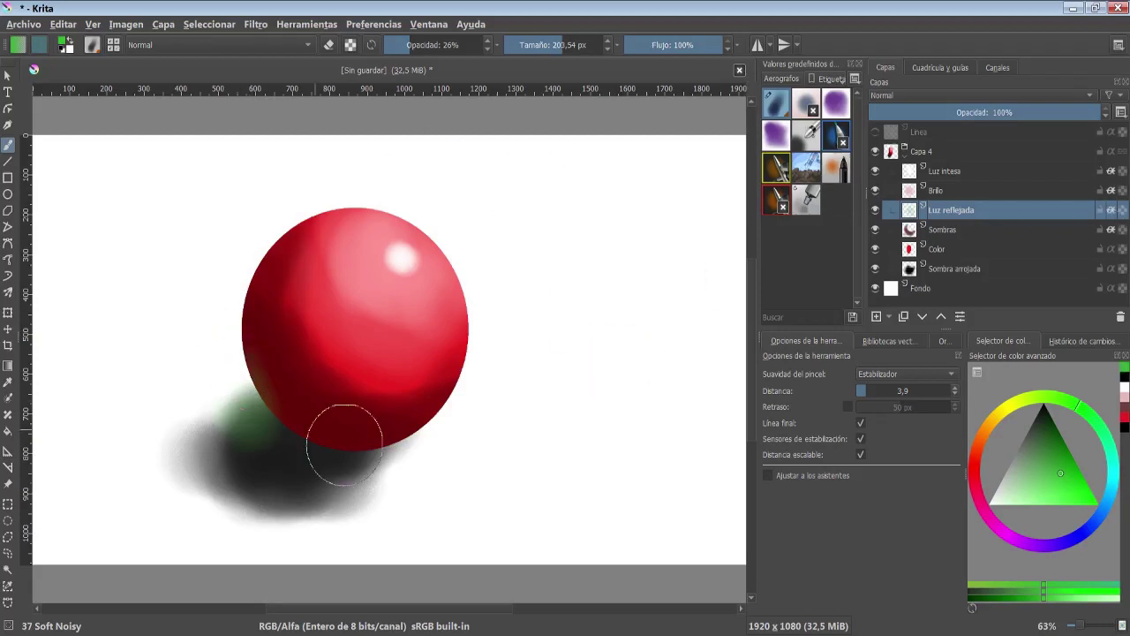
pyautogui.click(936, 269)
pyautogui.click(950, 210)
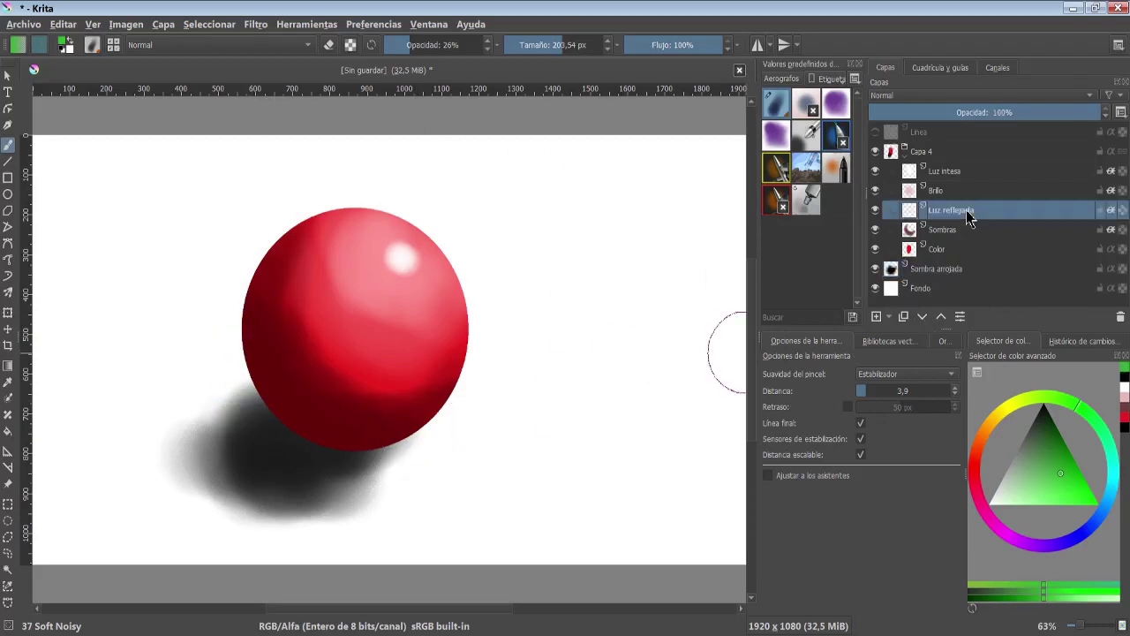
pyautogui.moveTo(245, 333); pyautogui.dragTo(324, 422)
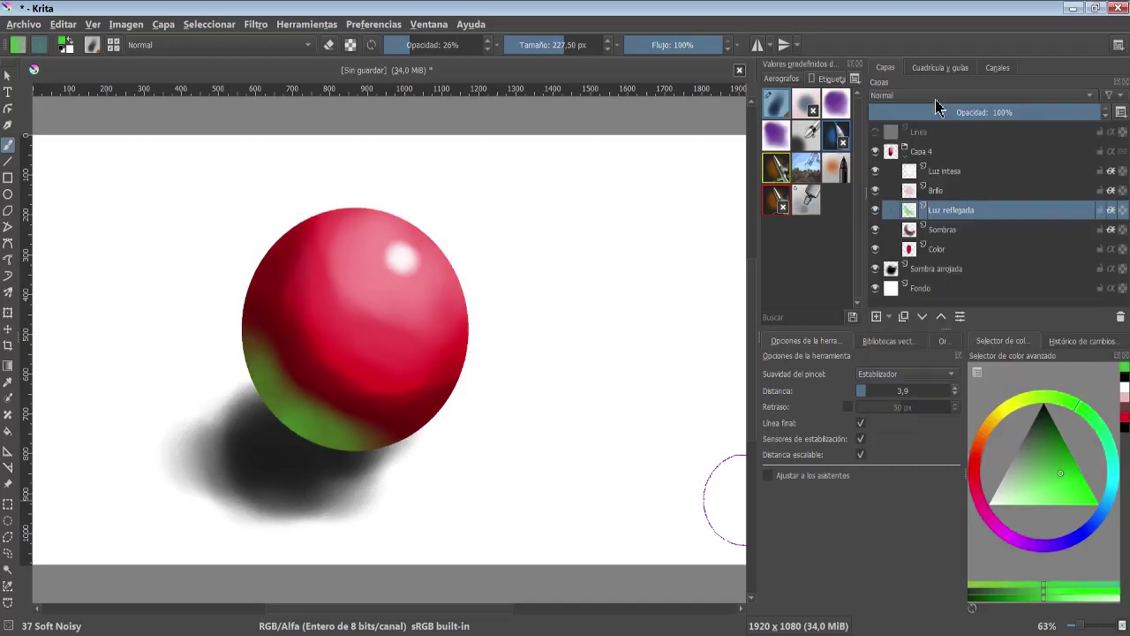
# Set the Luz reflejada layer to Color HSV blending and fade it to 36% opacity
pyautogui.click(943, 95)
pyautogui.click(906, 153)
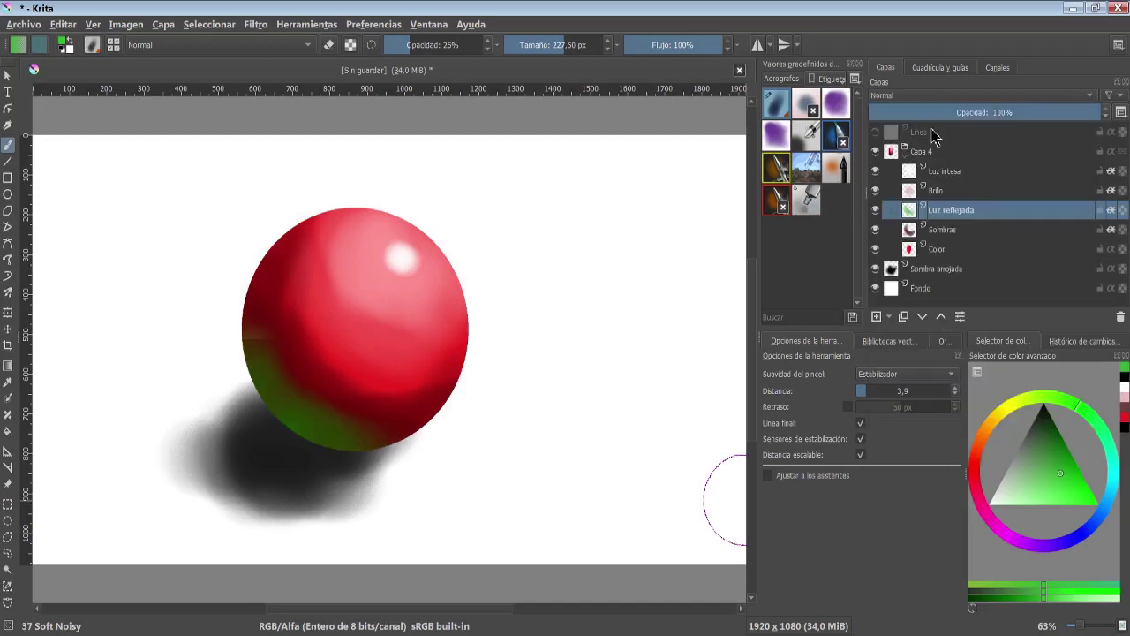
pyautogui.click(939, 95)
pyautogui.click(914, 146)
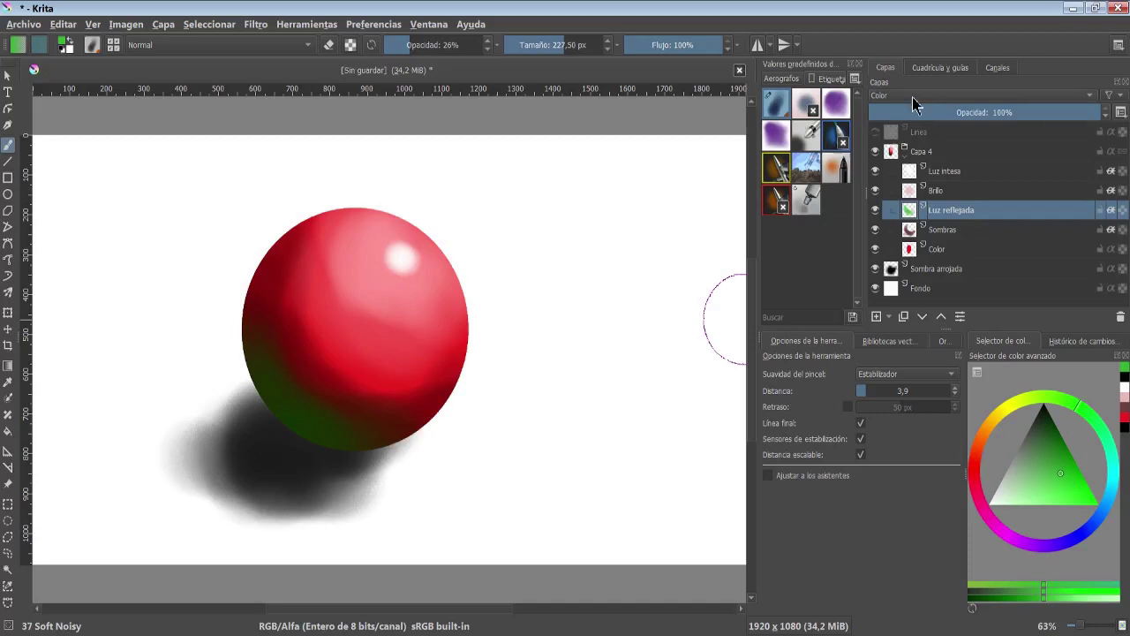
pyautogui.click(913, 97)
pyautogui.click(915, 109)
pyautogui.click(905, 166)
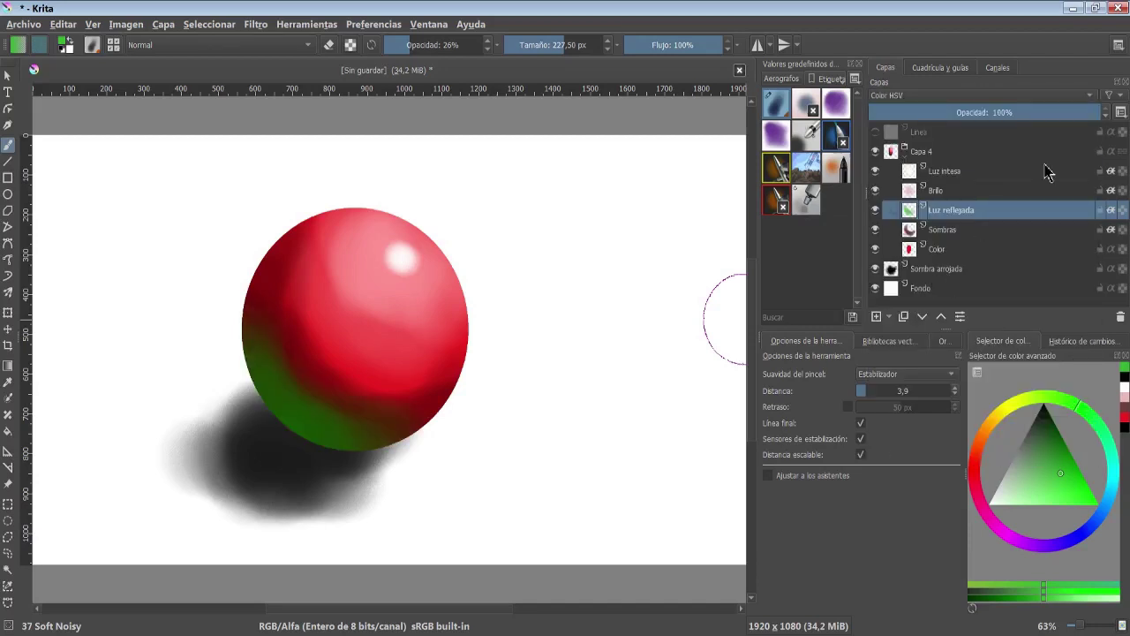
pyautogui.moveTo(1007, 113); pyautogui.dragTo(984, 112)
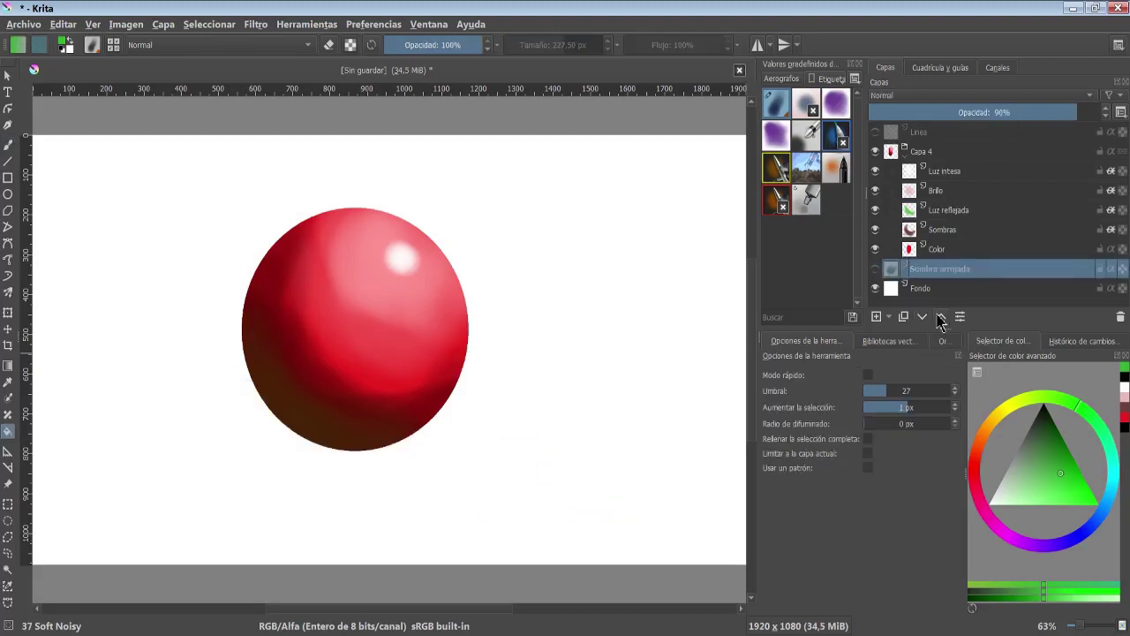
# Fill Fondo green, show Sombra arrojada again, and blend the shading with the Blender Blur brush
pyautogui.click(921, 288)
pyautogui.click(598, 467)
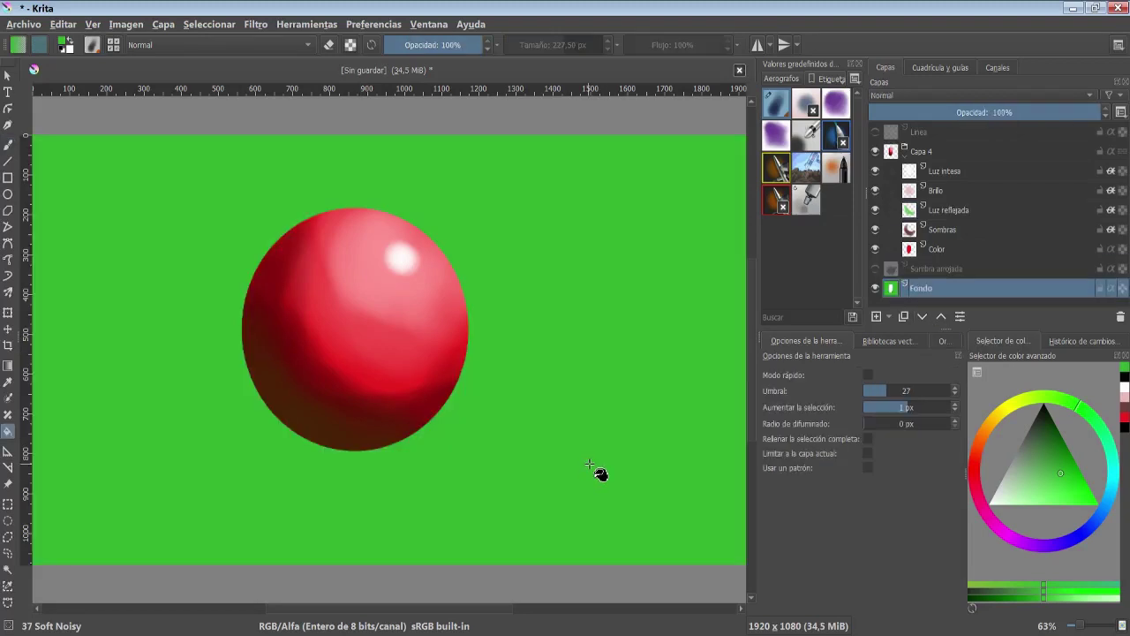
pyautogui.click(875, 269)
pyautogui.click(936, 189)
pyautogui.click(830, 77)
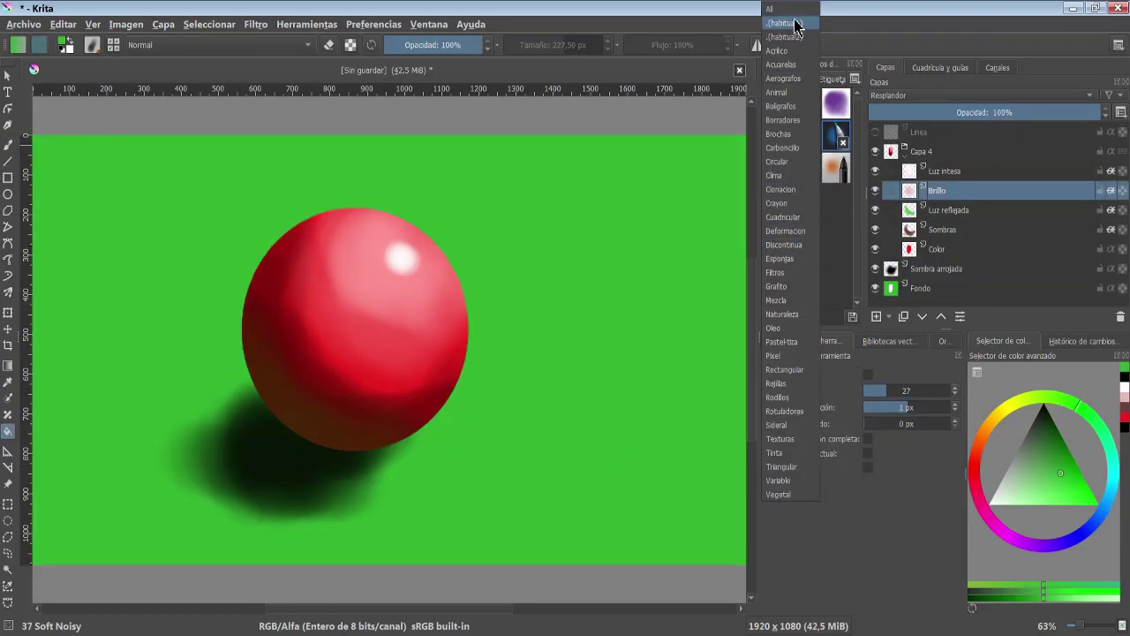
pyautogui.click(800, 24)
pyautogui.click(777, 133)
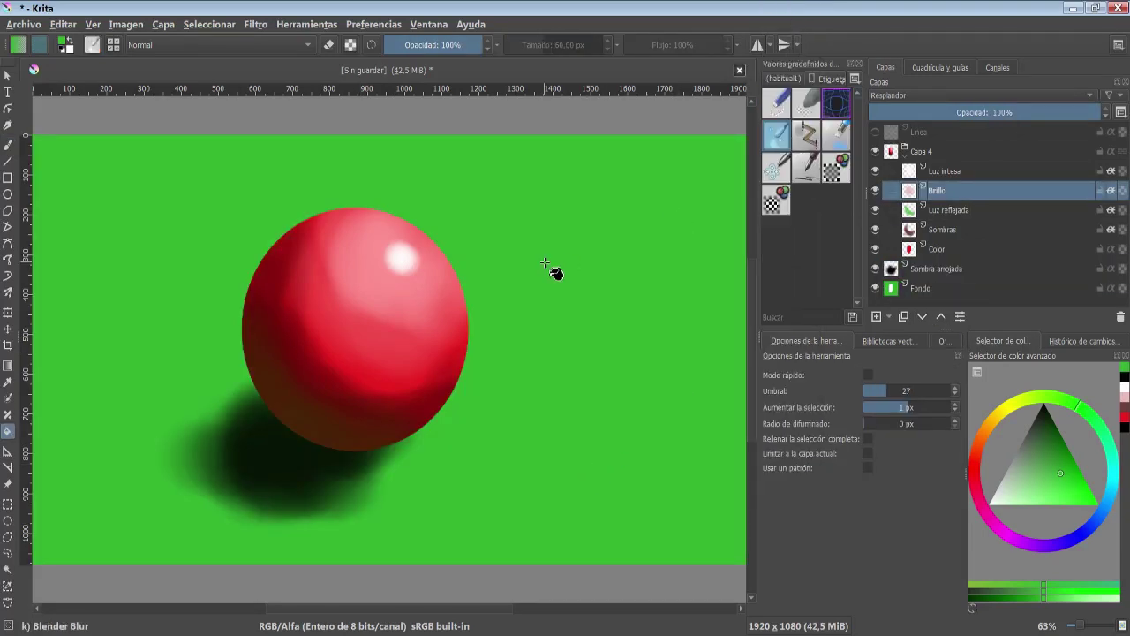
pyautogui.click(8, 144)
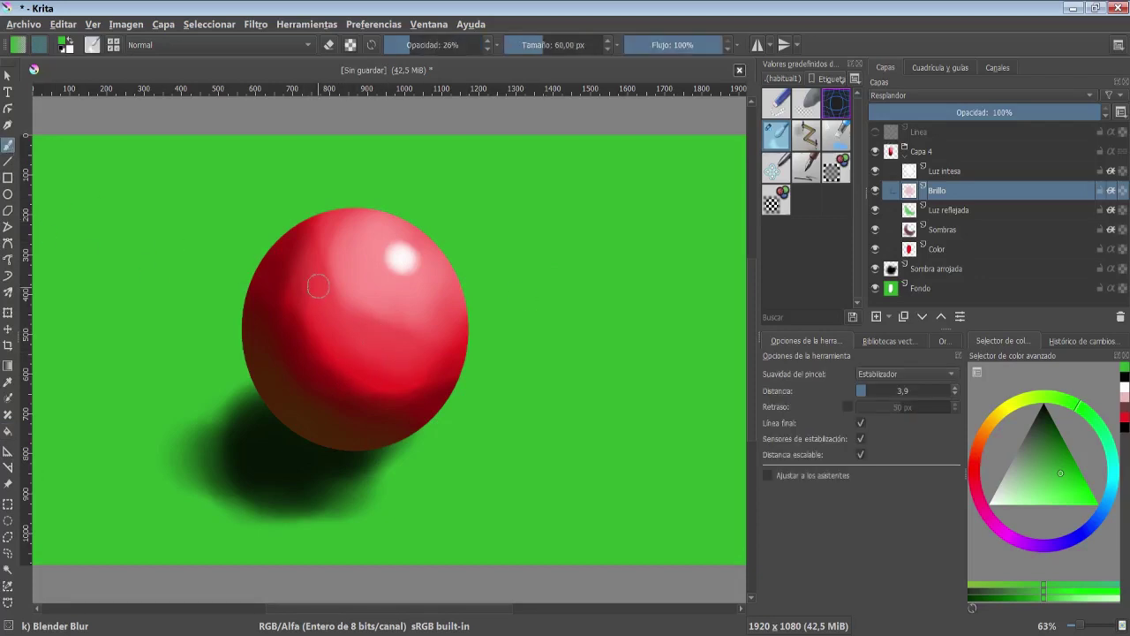
pyautogui.moveTo(362, 289); pyautogui.dragTo(430, 353)
# Blend the edges of the cast shadow and darken it, extending it rightward
pyautogui.press('pagedown')
pyautogui.press('pagedown')
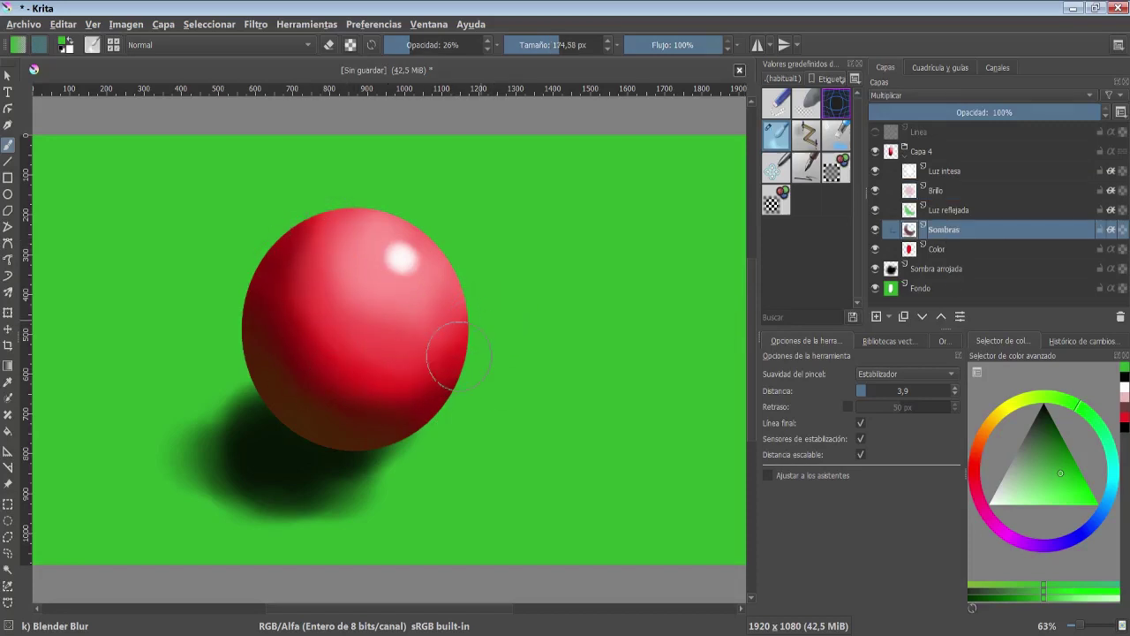
pyautogui.click(949, 196)
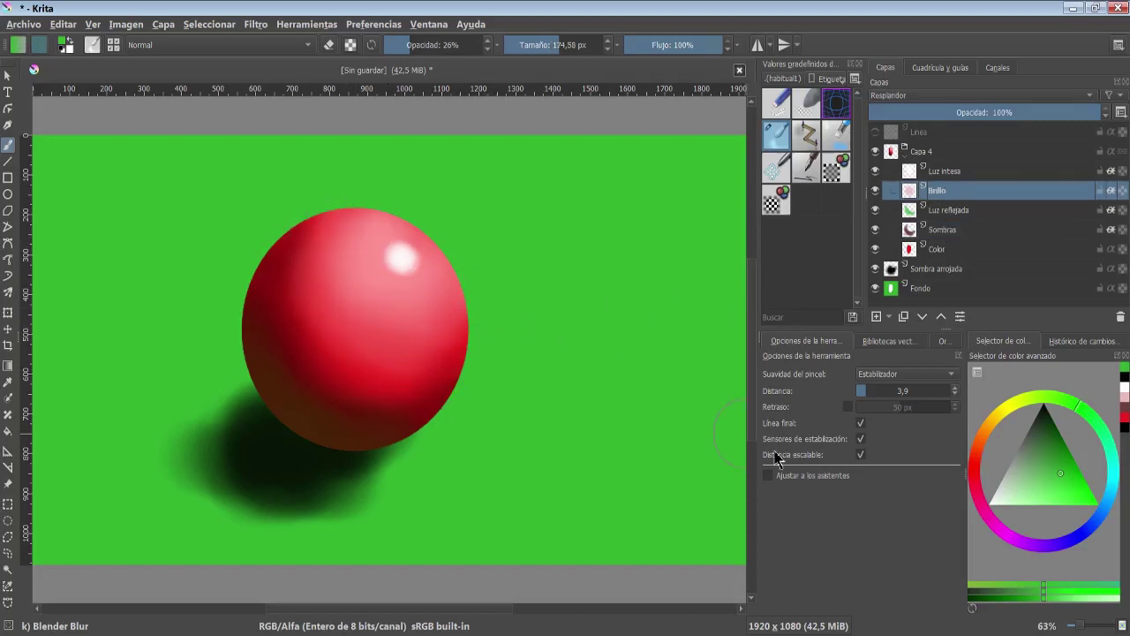
pyautogui.press('pagedown')
pyautogui.press('pagedown')
pyautogui.press('pagedown')
pyautogui.keyDown('shift'); pyautogui.moveTo(415, 424); pyautogui.dragTo(442, 424); pyautogui.keyUp('shift')
pyautogui.moveTo(300, 469)
pyautogui.mouseDown()
pyautogui.moveTo(371, 467)
pyautogui.moveTo(420, 534)
pyautogui.mouseUp()
pyautogui.click(950, 210)
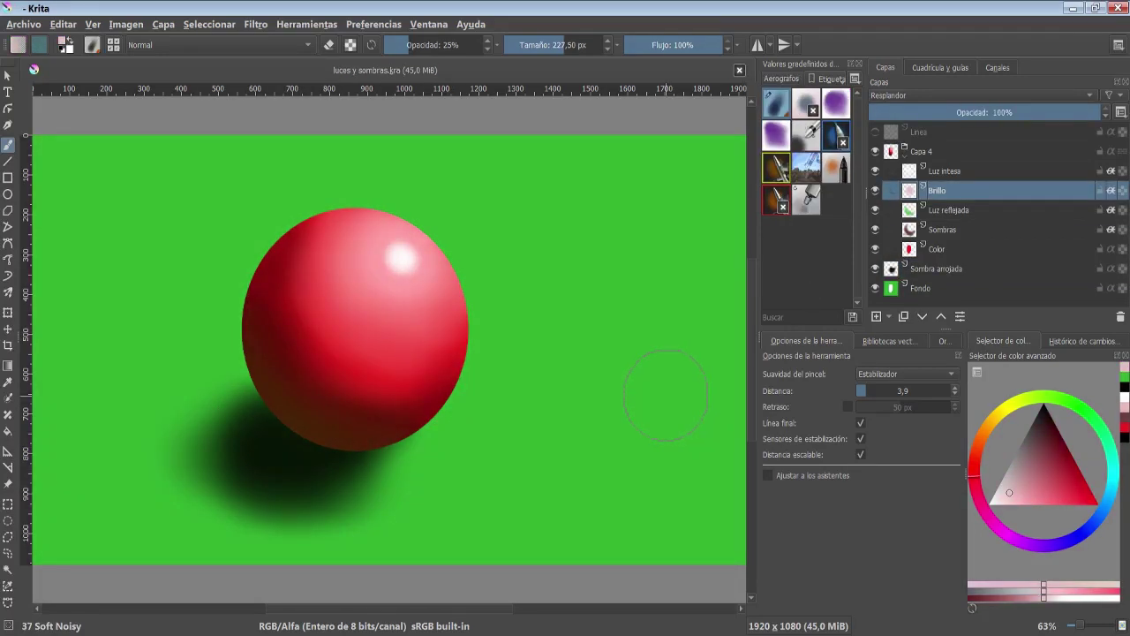
pyautogui.click(953, 172)
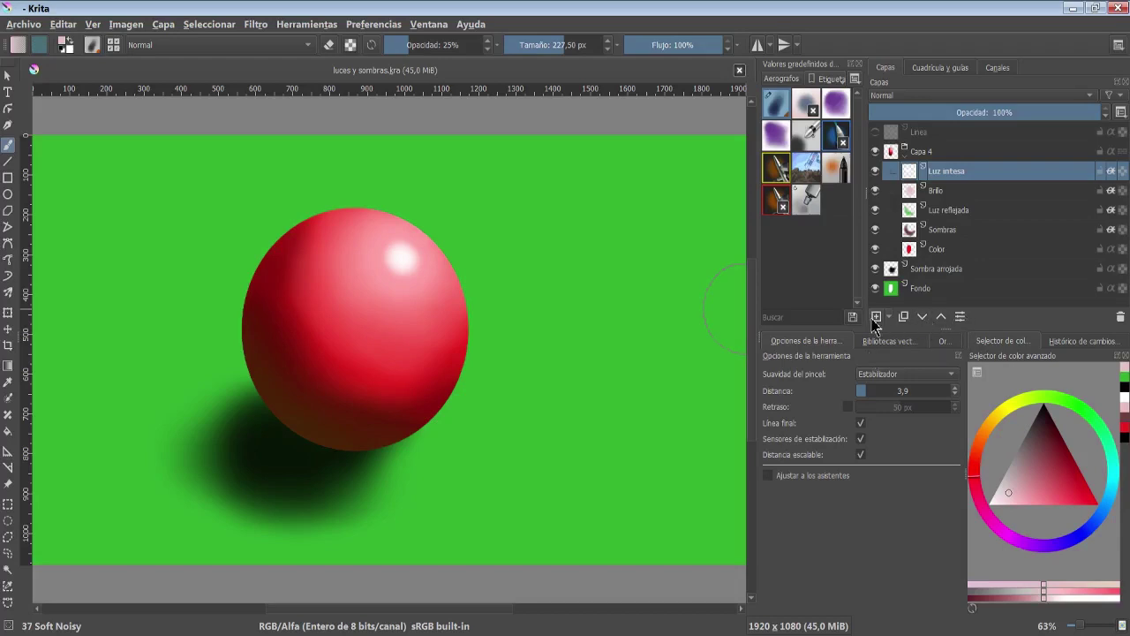
# Add a new layer below Luz reflejada and name it 'Textura'
pyautogui.click(876, 317)
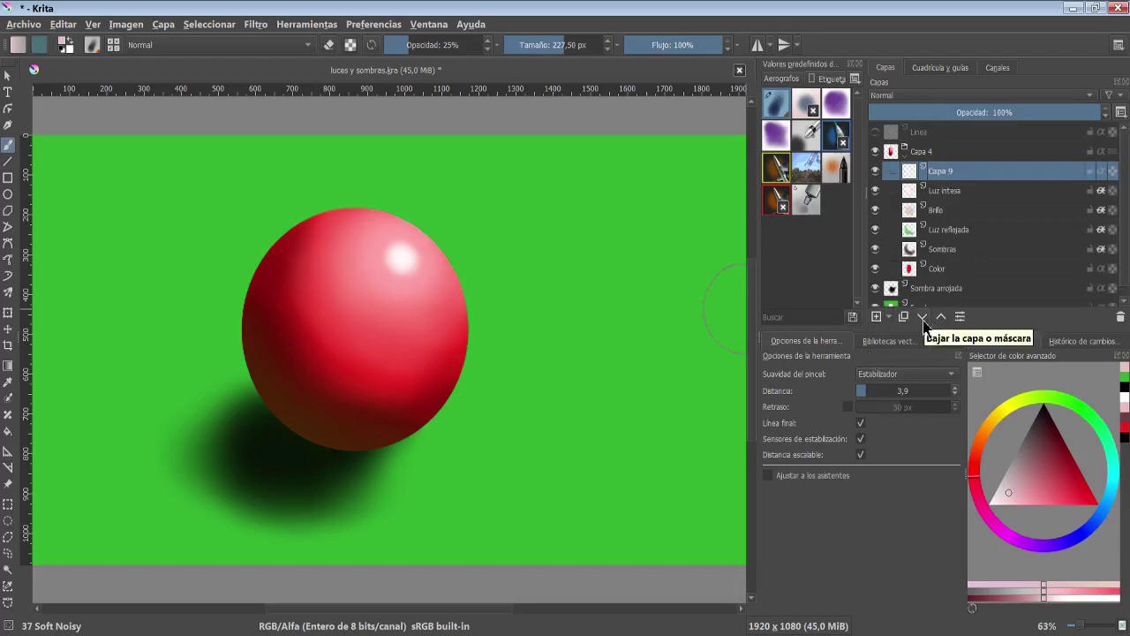
pyautogui.click(923, 317)
pyautogui.click(923, 317)
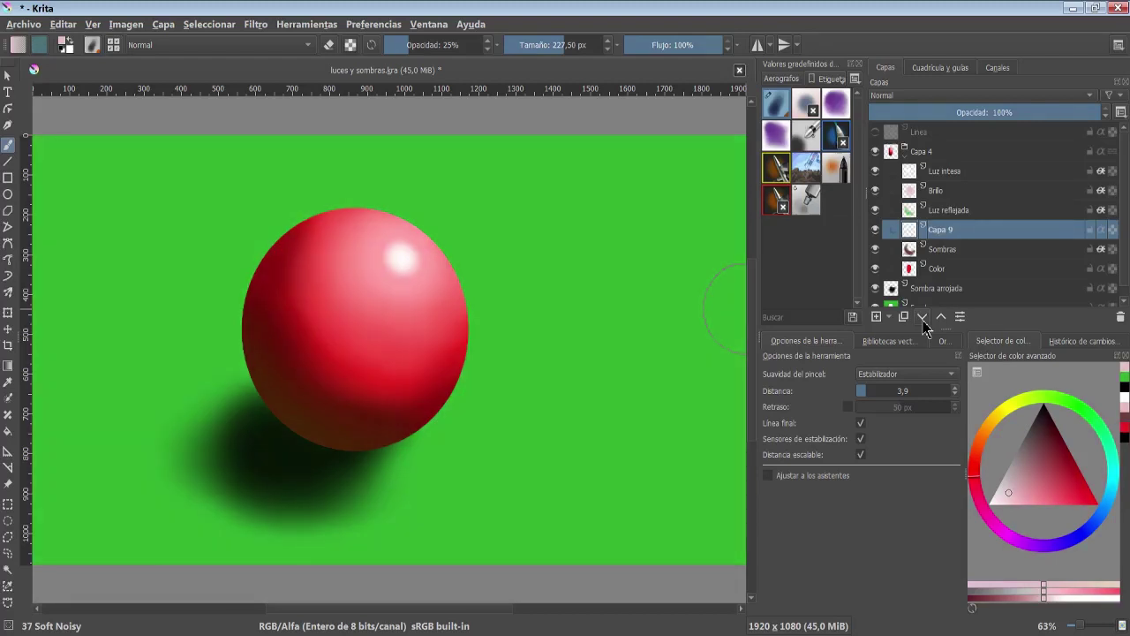
pyautogui.write('Textura')
pyautogui.press('Return')
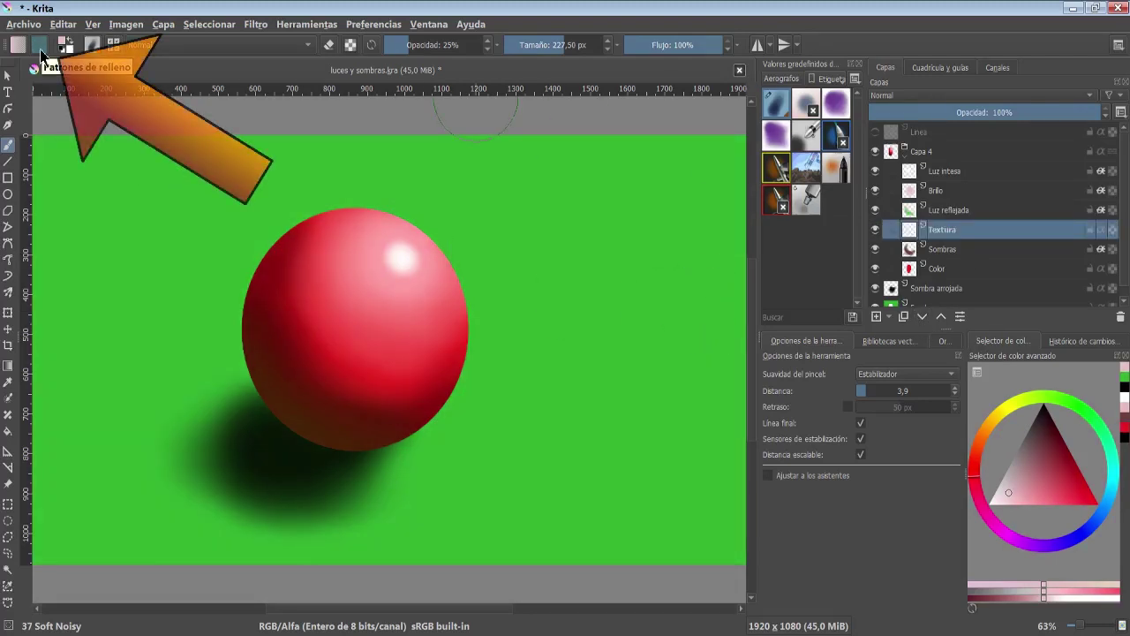
# Browse the fill patterns, previewing Asfalto 1 and Muro cemento, and choose Metal acero
pyautogui.click(41, 46)
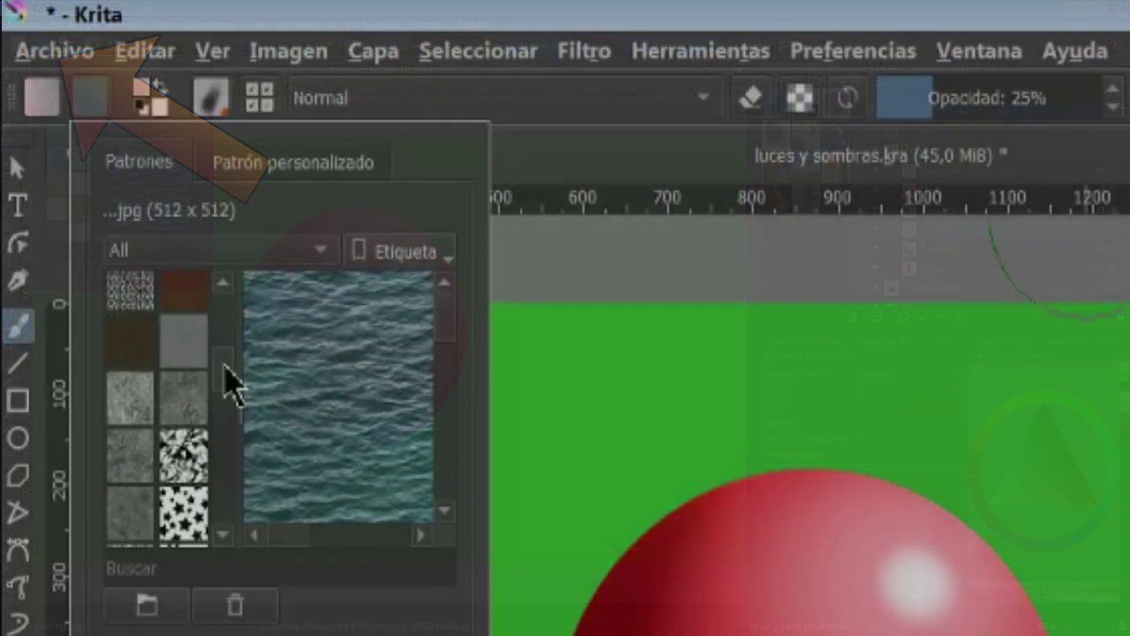
pyautogui.click(86, 156)
pyautogui.click(64, 189)
pyautogui.scroll(-3, 150, 442)
pyautogui.scroll(-3, 146, 441)
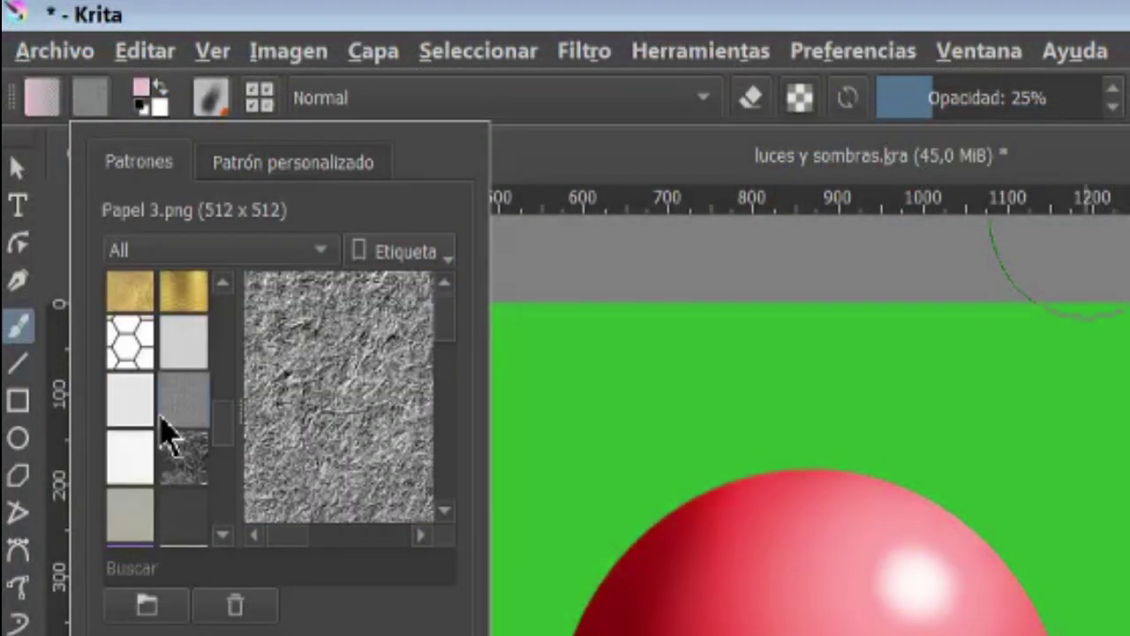
pyautogui.scroll(-3, 168, 434)
pyautogui.scroll(-3, 157, 406)
pyautogui.scroll(-3, 141, 459)
pyautogui.scroll(-3, 131, 424)
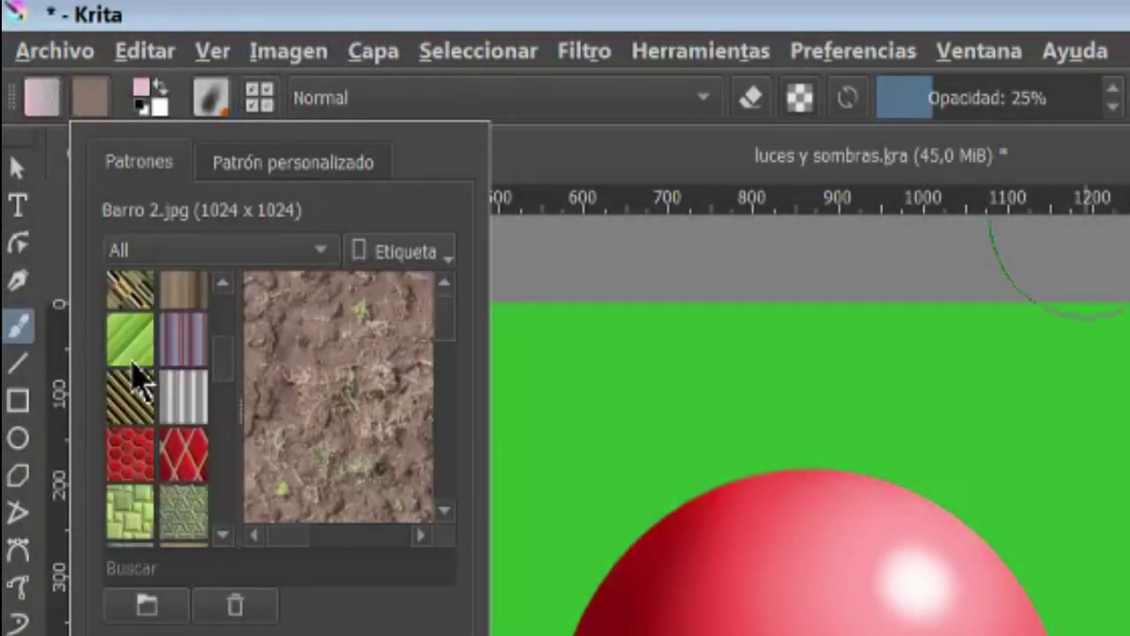
pyautogui.scroll(-3, 146, 386)
pyautogui.scroll(-3, 181, 441)
pyautogui.scroll(-3, 151, 449)
pyautogui.click(147, 430)
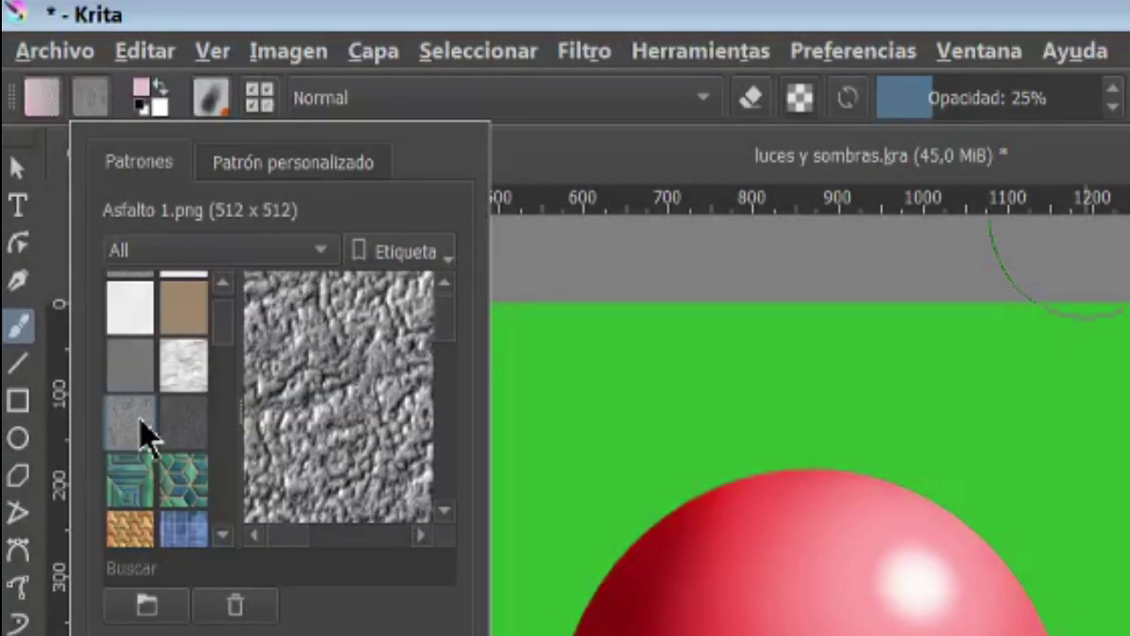
pyautogui.scroll(-3, 217, 446)
pyautogui.scroll(-3, 217, 446)
pyautogui.scroll(-3, 157, 450)
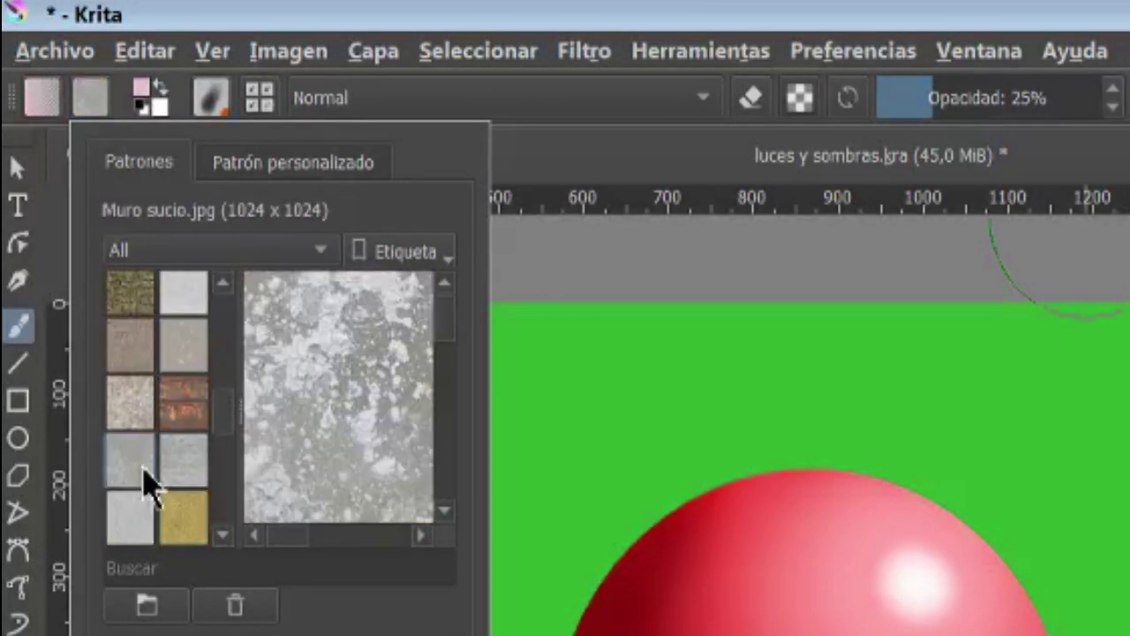
pyautogui.scroll(-3, 147, 480)
pyautogui.scroll(-3, 194, 308)
pyautogui.click(177, 403)
pyautogui.click(131, 341)
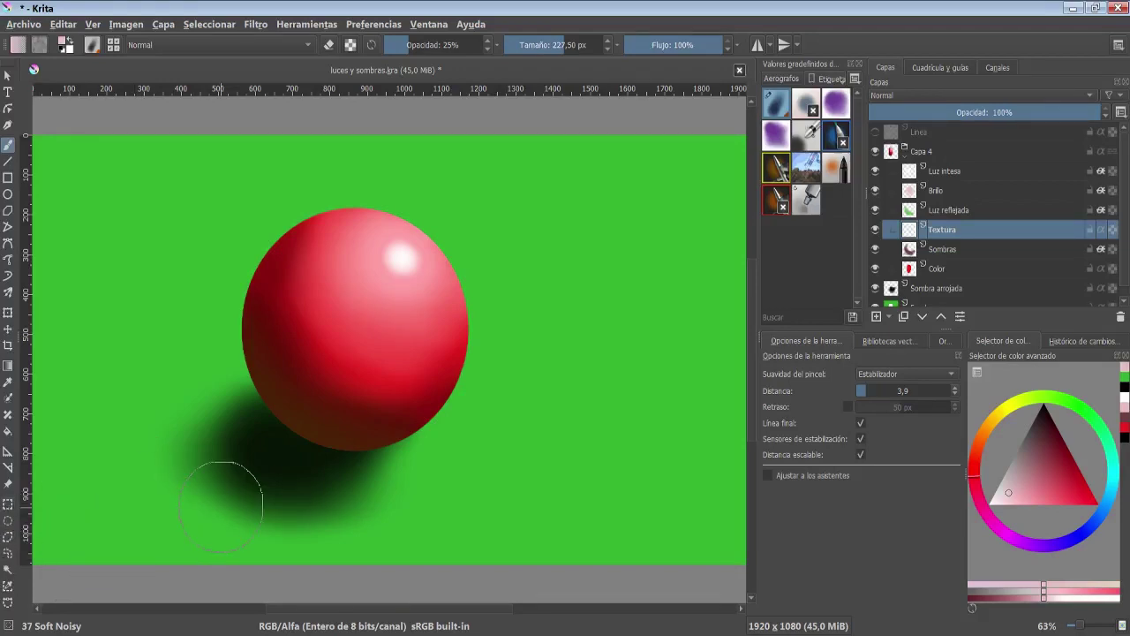
# Select an ellipse around the sphere and fill the whole selection with the pattern on Textura
pyautogui.press('f')
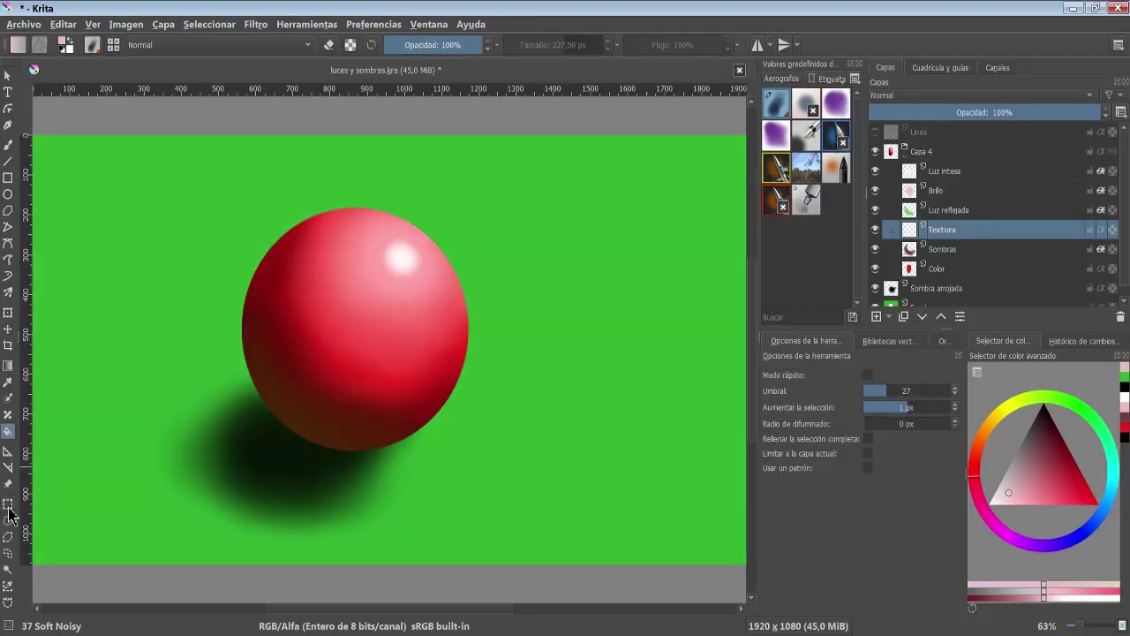
pyautogui.click(8, 521)
pyautogui.moveTo(199, 466); pyautogui.dragTo(518, 184)
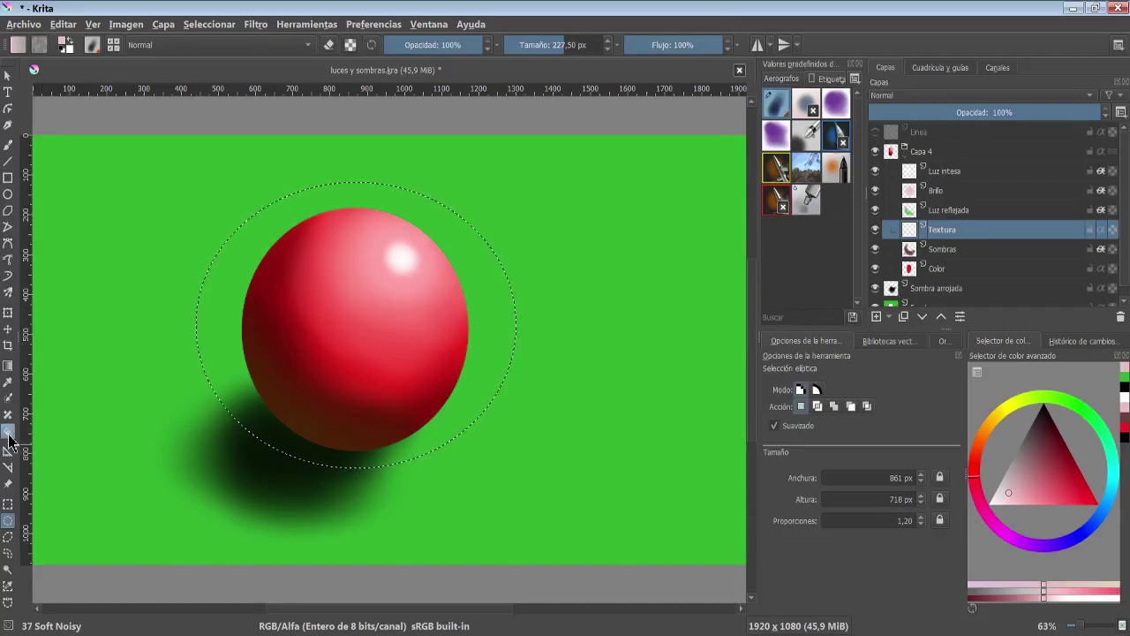
pyautogui.click(8, 433)
pyautogui.click(869, 439)
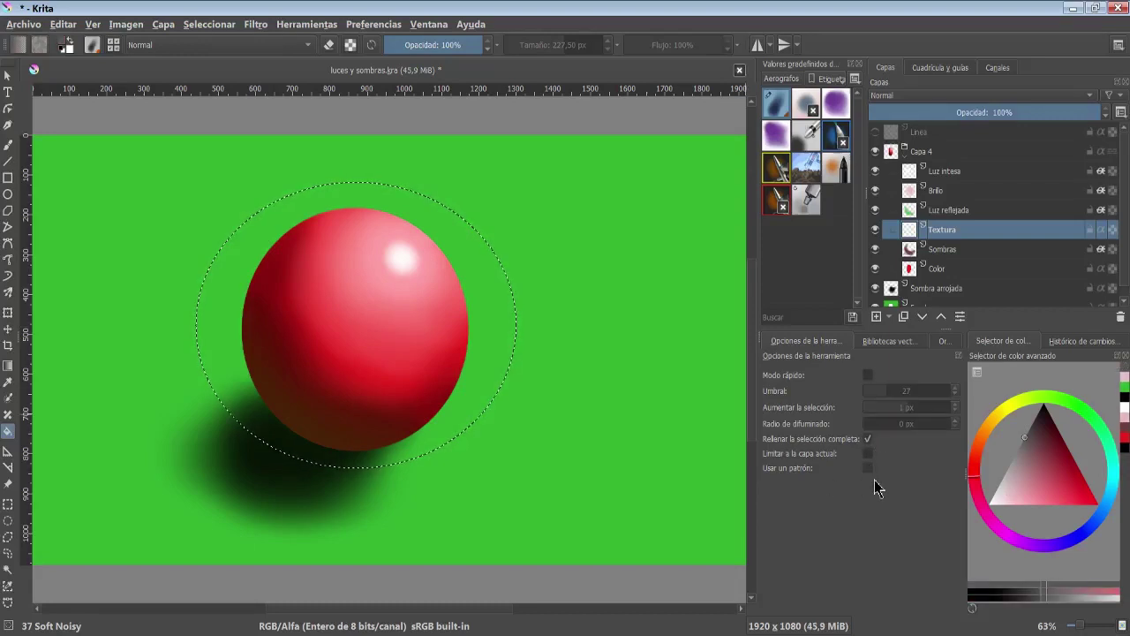
pyautogui.click(870, 468)
pyautogui.click(439, 320)
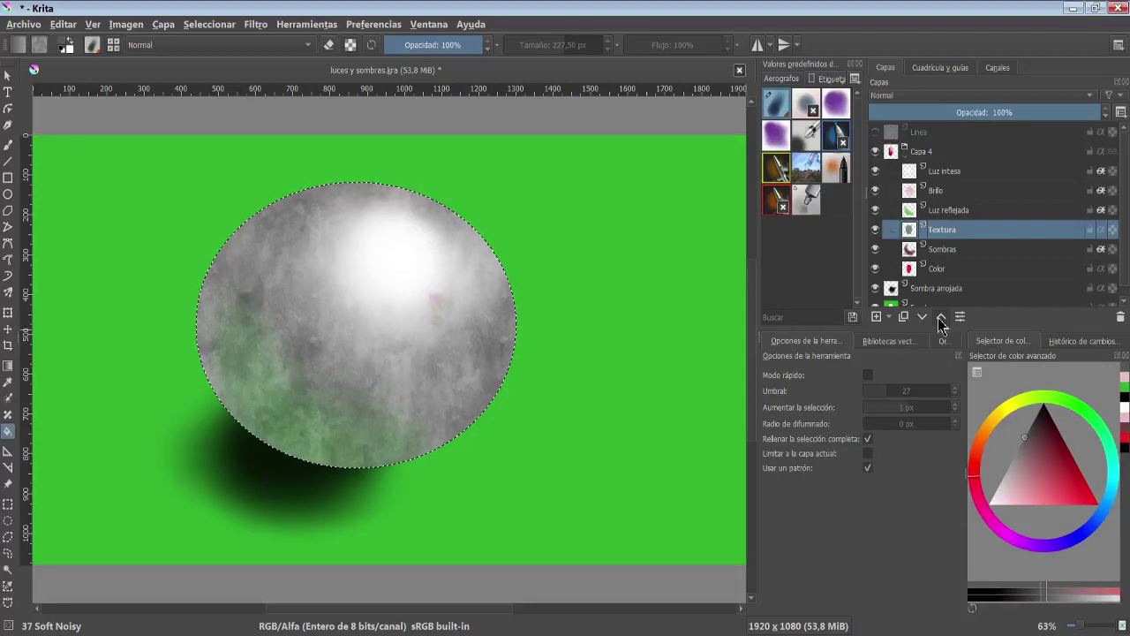
# Reposition the Textura layer below Sombras, just above Color, beneath the shading layers
pyautogui.click(940, 317)
pyautogui.click(941, 317)
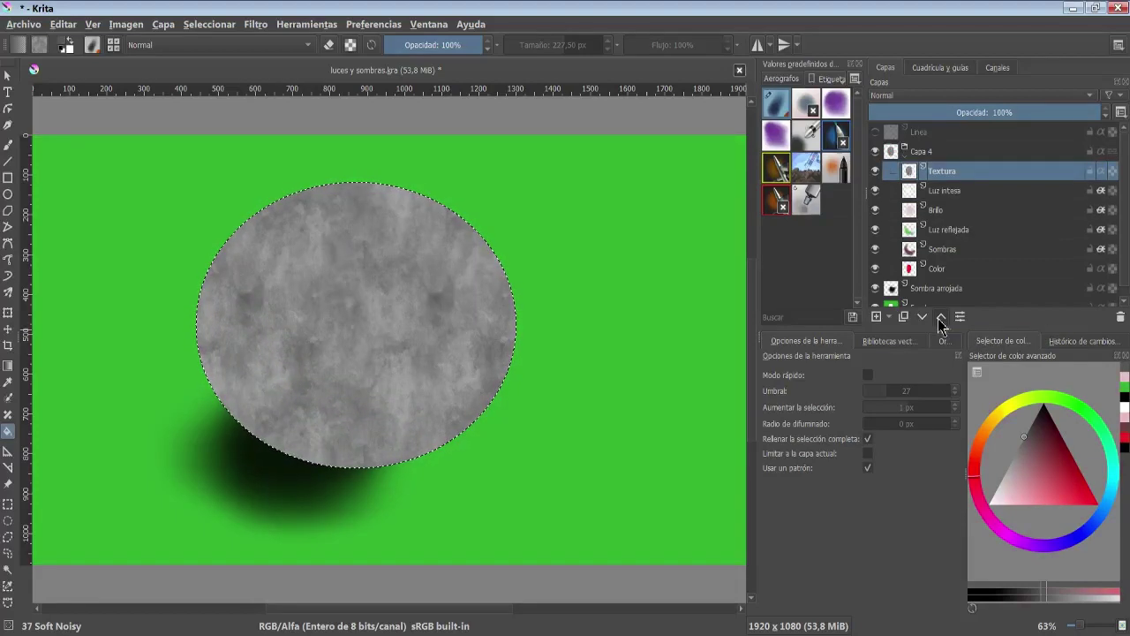
pyautogui.click(923, 317)
pyautogui.click(922, 318)
pyautogui.click(923, 317)
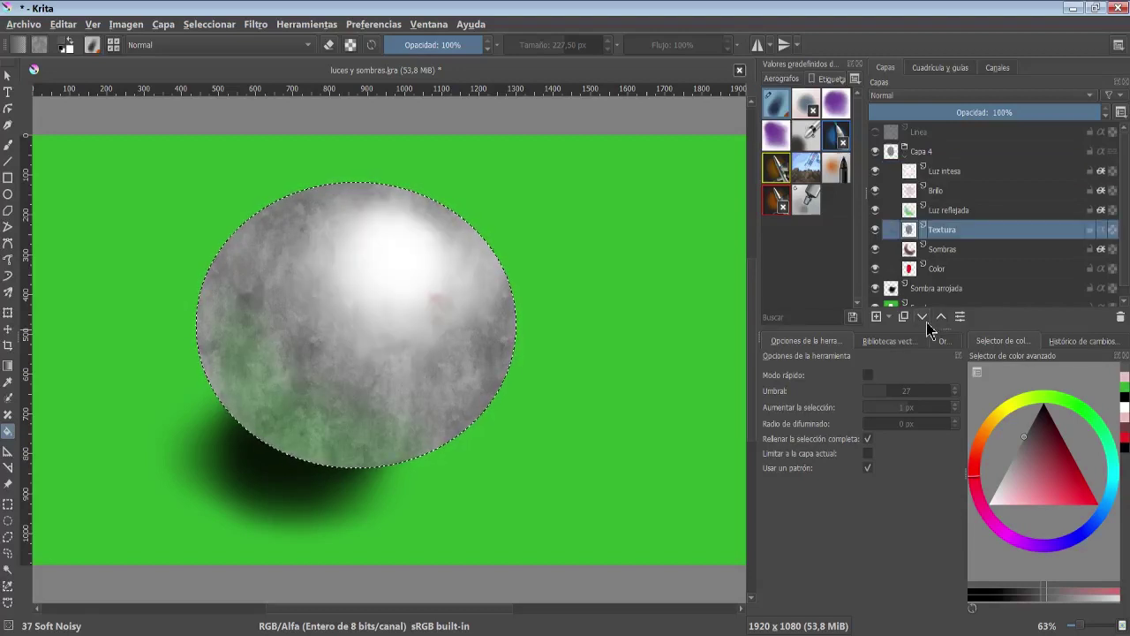
pyautogui.click(923, 318)
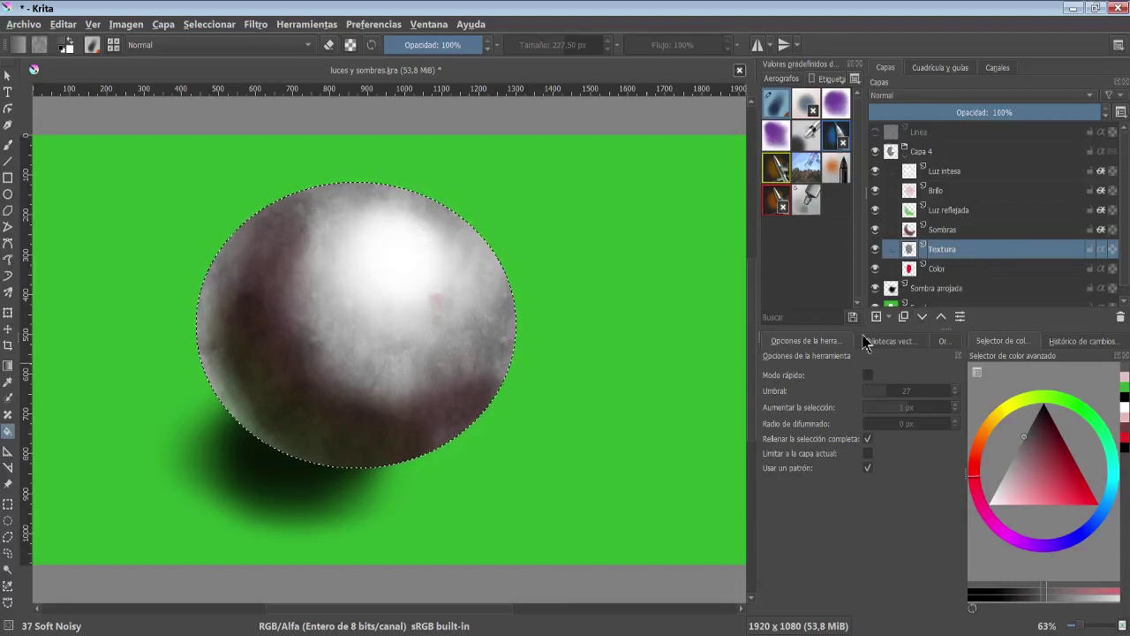
pyautogui.click(1101, 251)
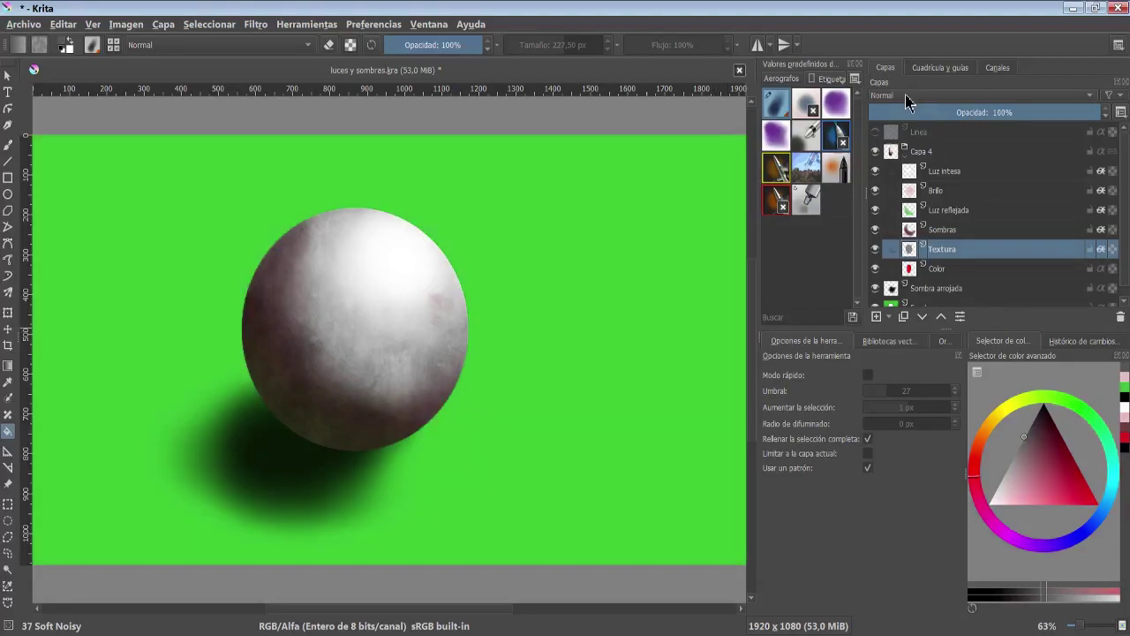
pyautogui.click(910, 96)
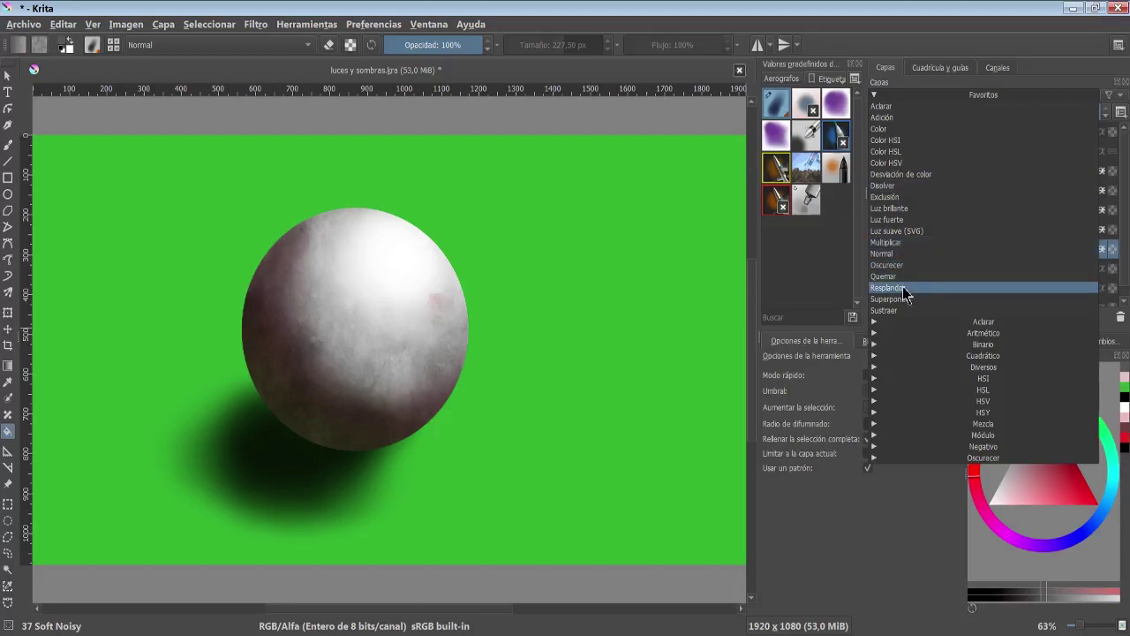
# Blend Textura with Multiplicar at 38% opacity, then activate the Linea and Color layers
pyautogui.click(905, 244)
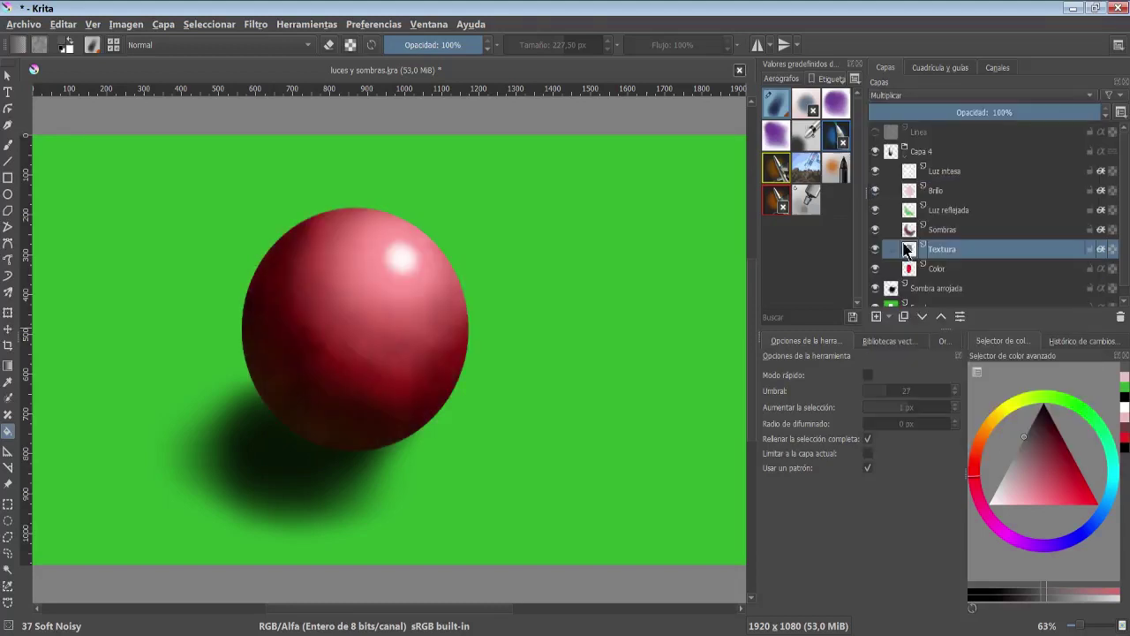
pyautogui.click(910, 95)
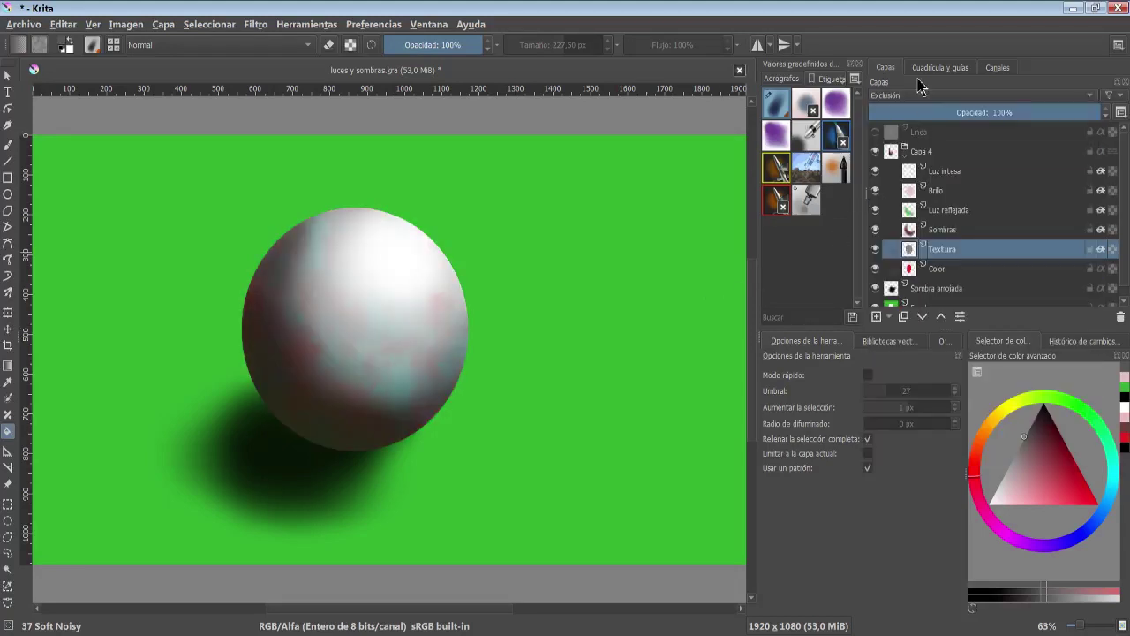
pyautogui.click(892, 196)
pyautogui.press('Down')
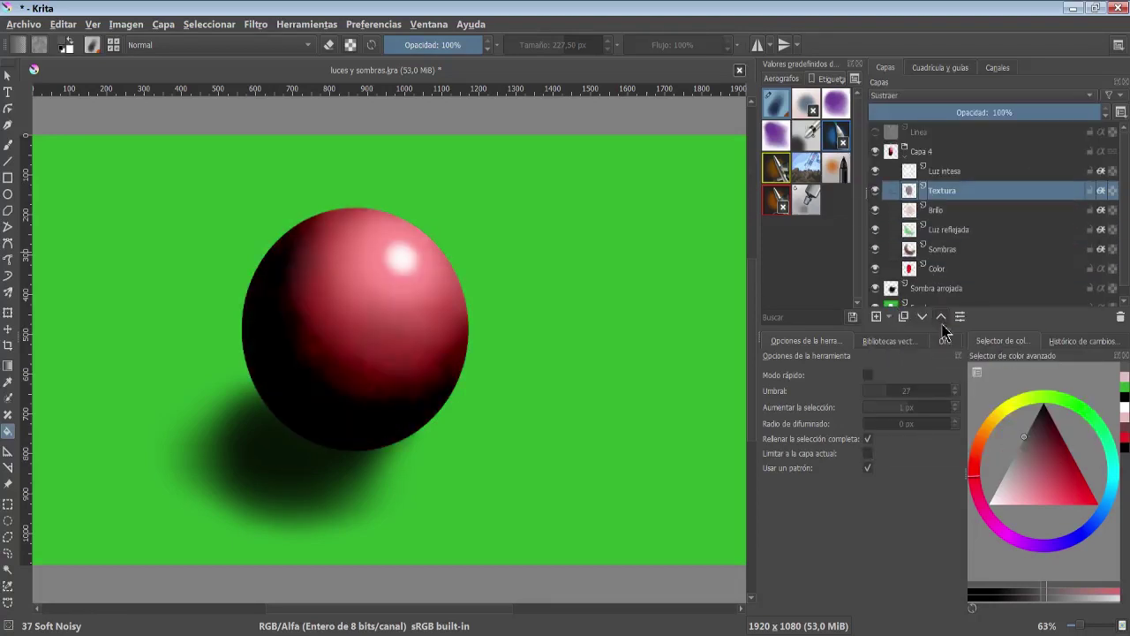
pyautogui.press('Up')
pyautogui.press('Up')
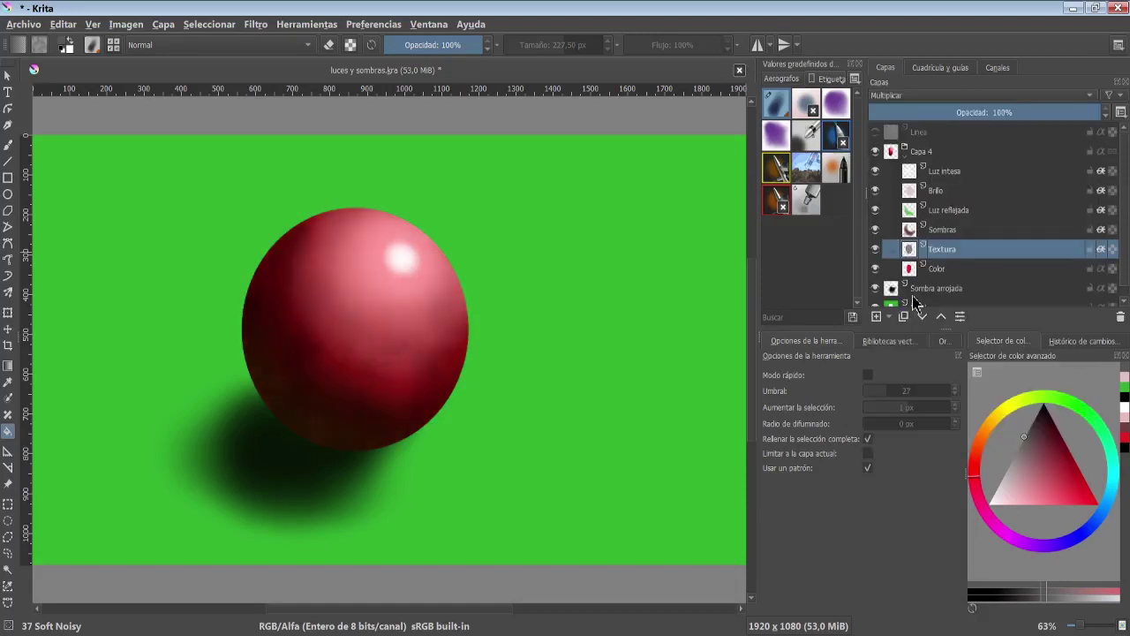
pyautogui.click(957, 112)
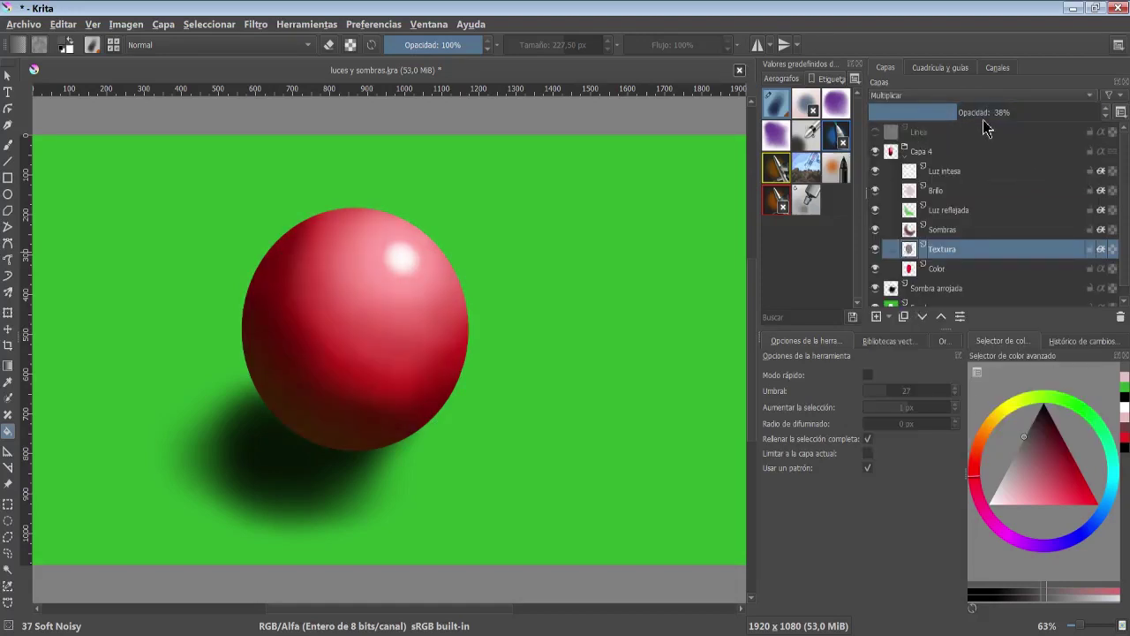
pyautogui.click(991, 133)
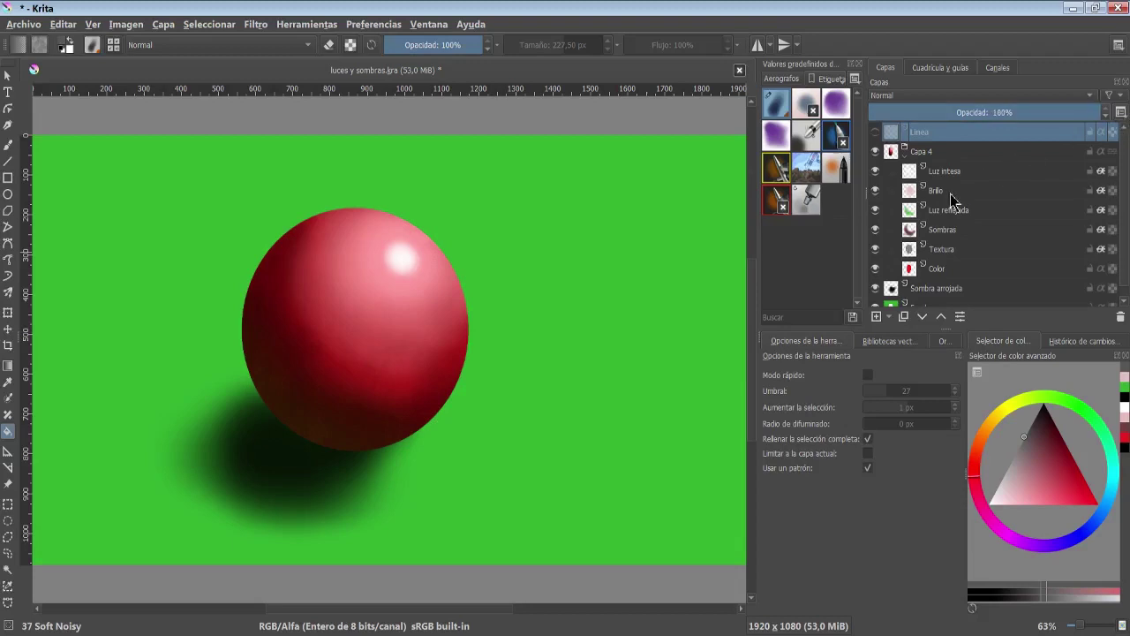
pyautogui.click(980, 270)
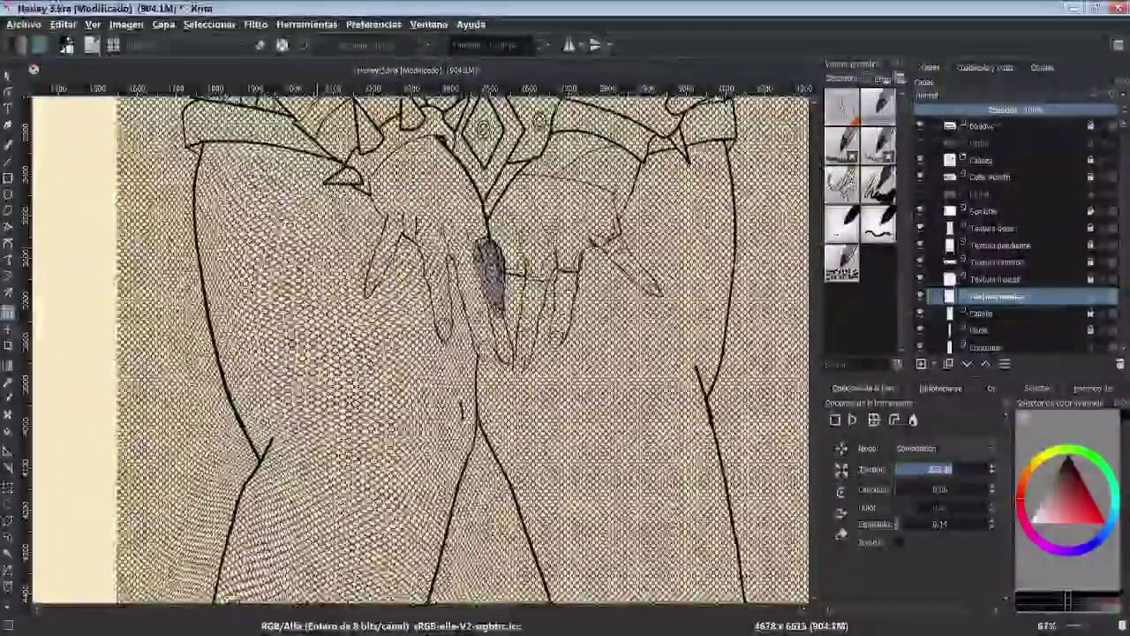
pyautogui.scroll(-2, 420, 345)
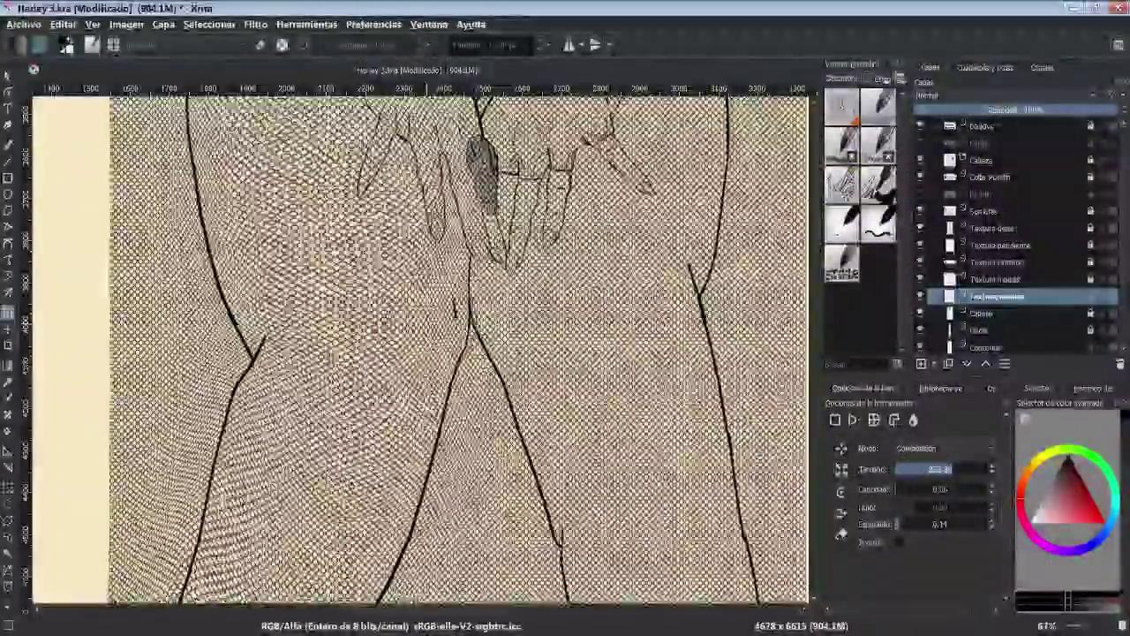
pyautogui.scroll(-3, 419, 345)
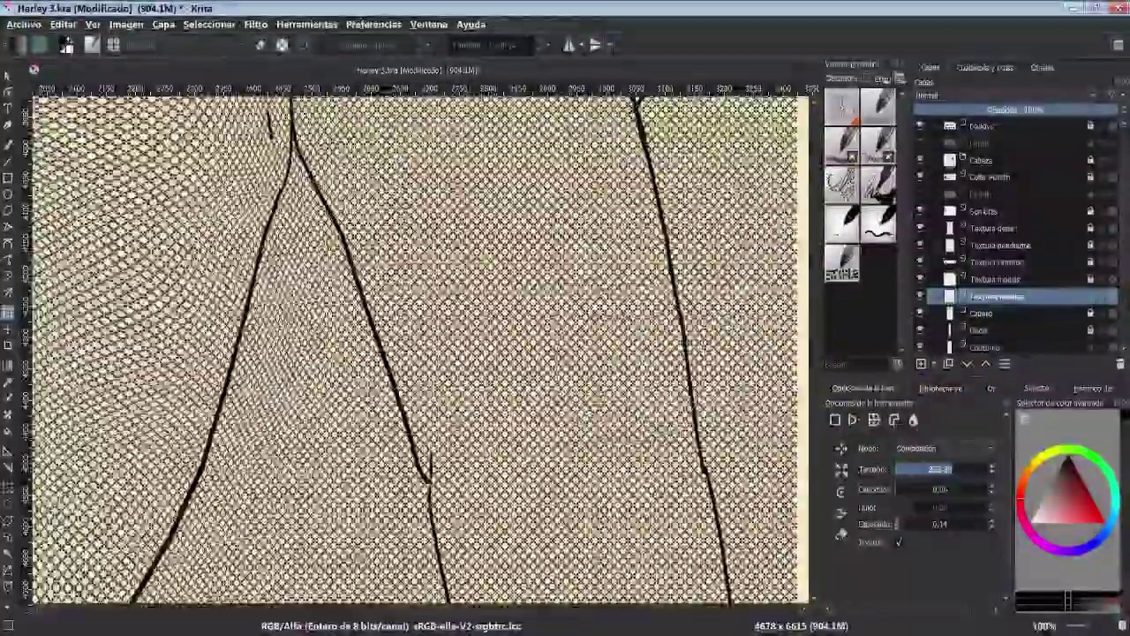
pyautogui.keyDown('ctrl'); pyautogui.scroll(-1, 495, 346); pyautogui.keyUp('ctrl')
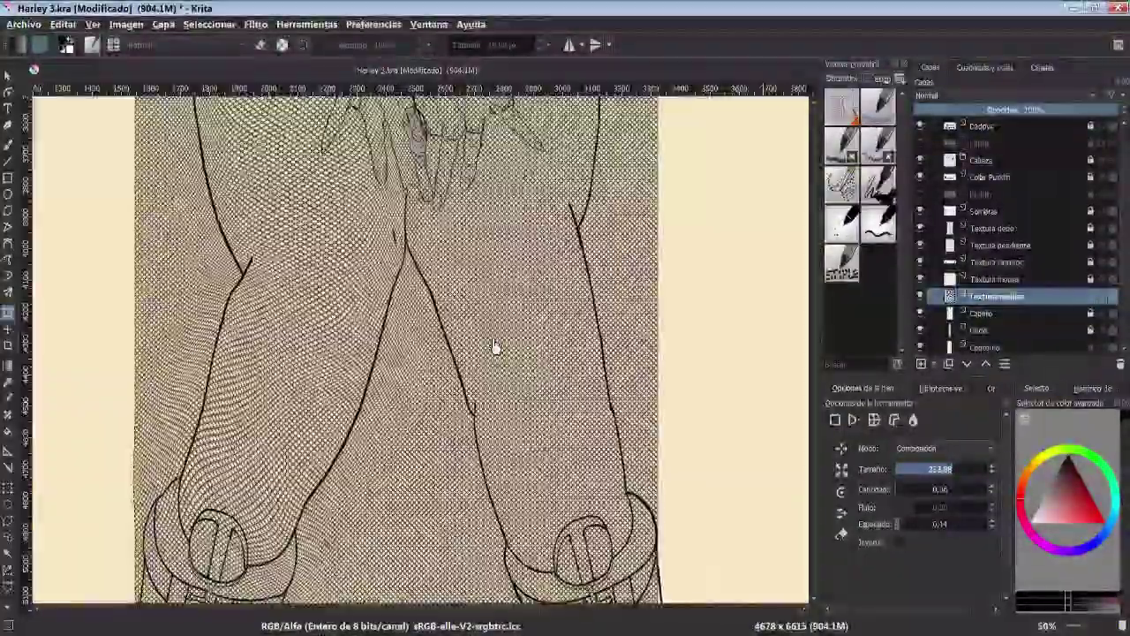
pyautogui.scroll(1, 495, 347)
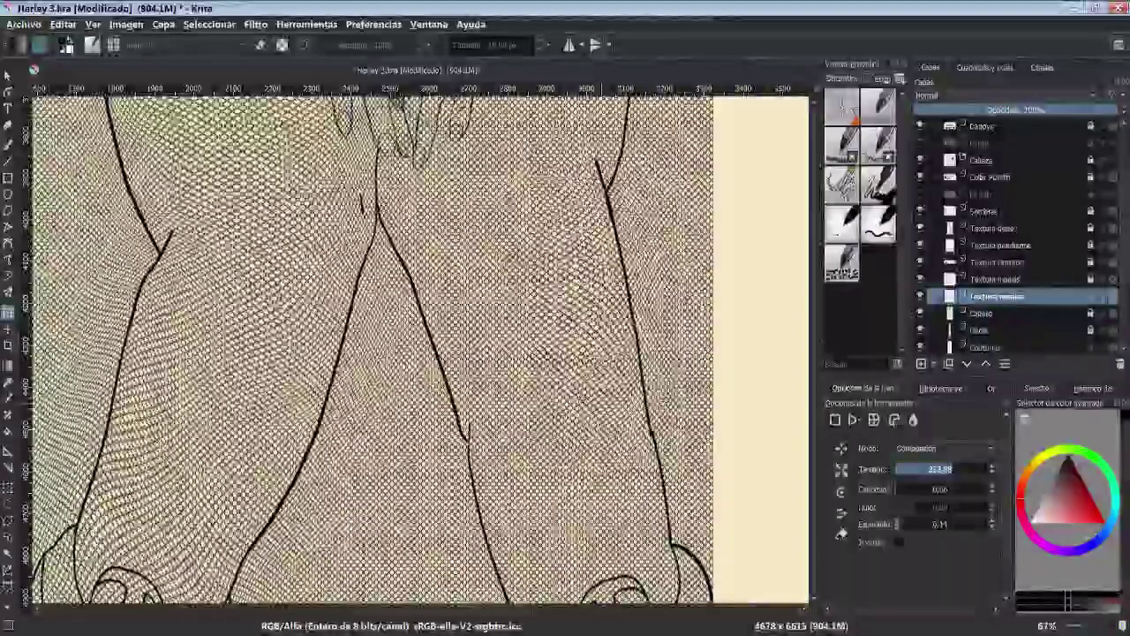
pyautogui.scroll(-1, 419, 345)
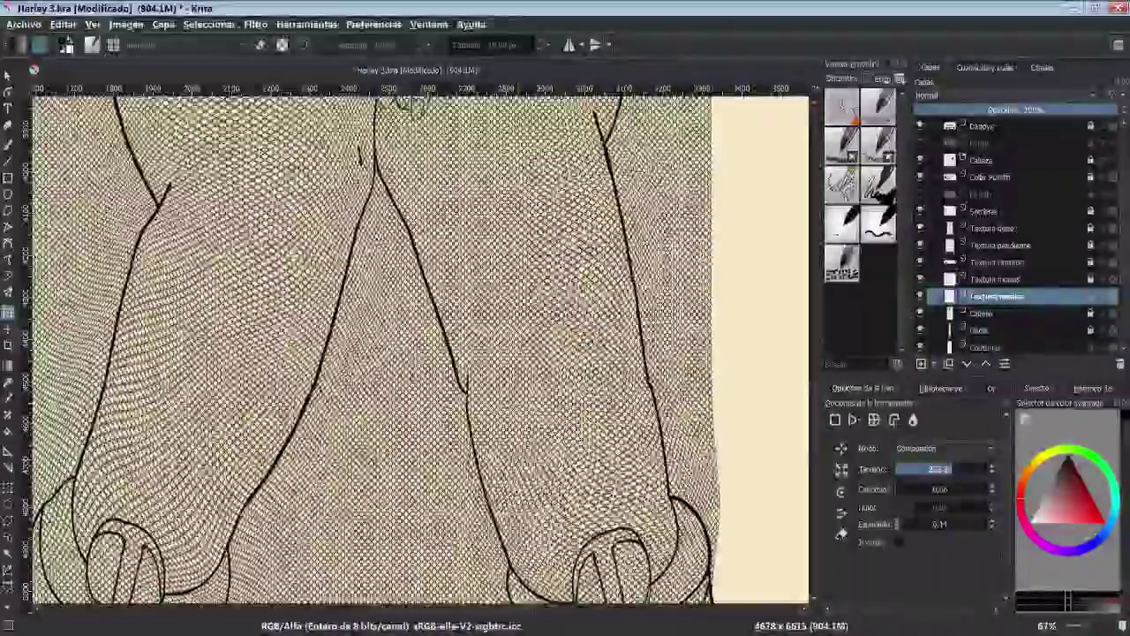
pyautogui.scroll(2, 420, 344)
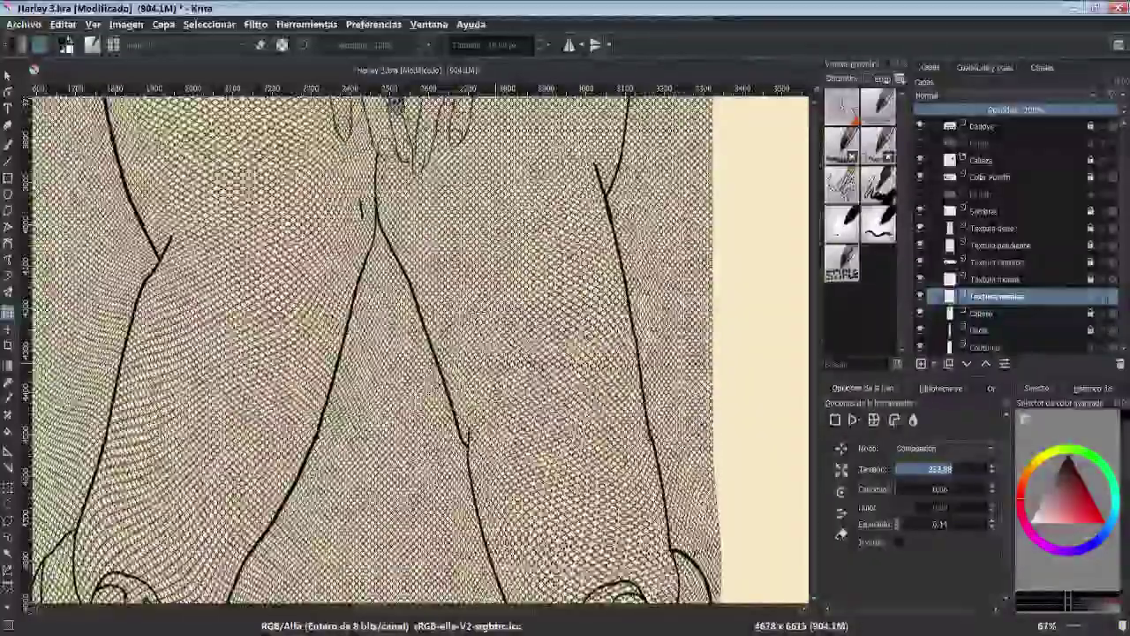
pyautogui.scroll(1, 420, 344)
pyautogui.scroll(4, 471, 316)
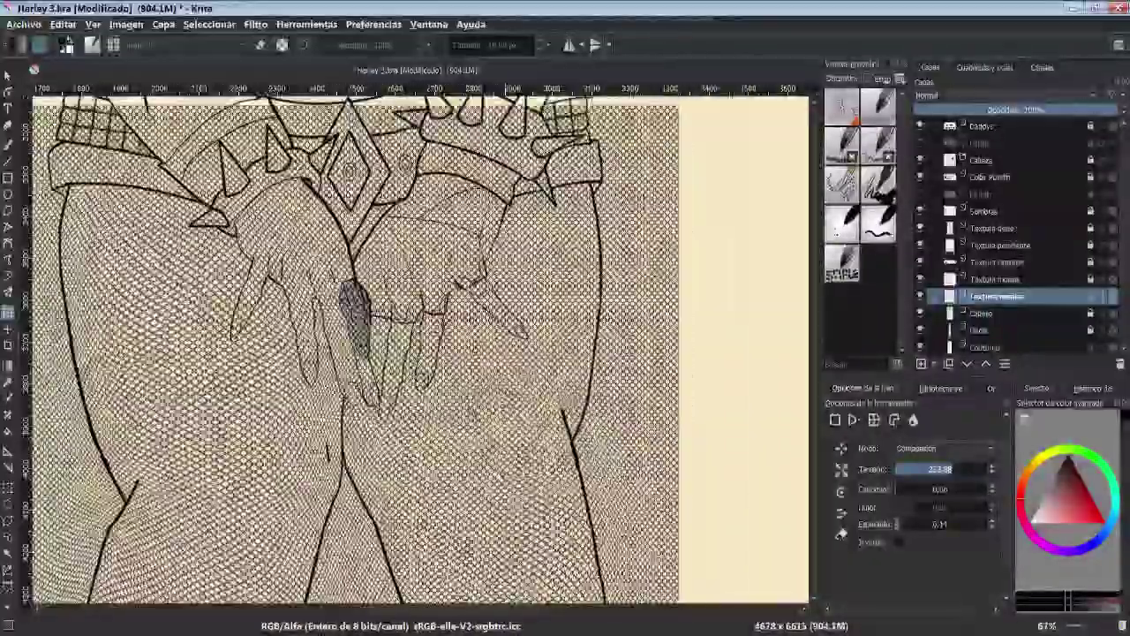
pyautogui.scroll(1, 420, 344)
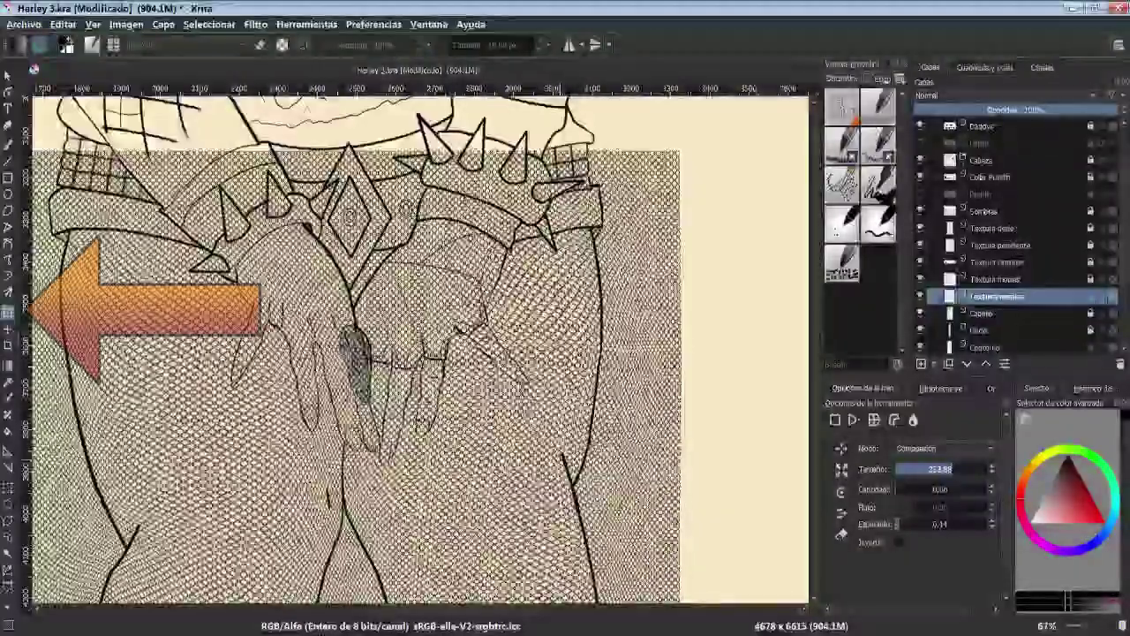
pyautogui.scroll(-5, 481, 401)
pyautogui.scroll(-2, 481, 400)
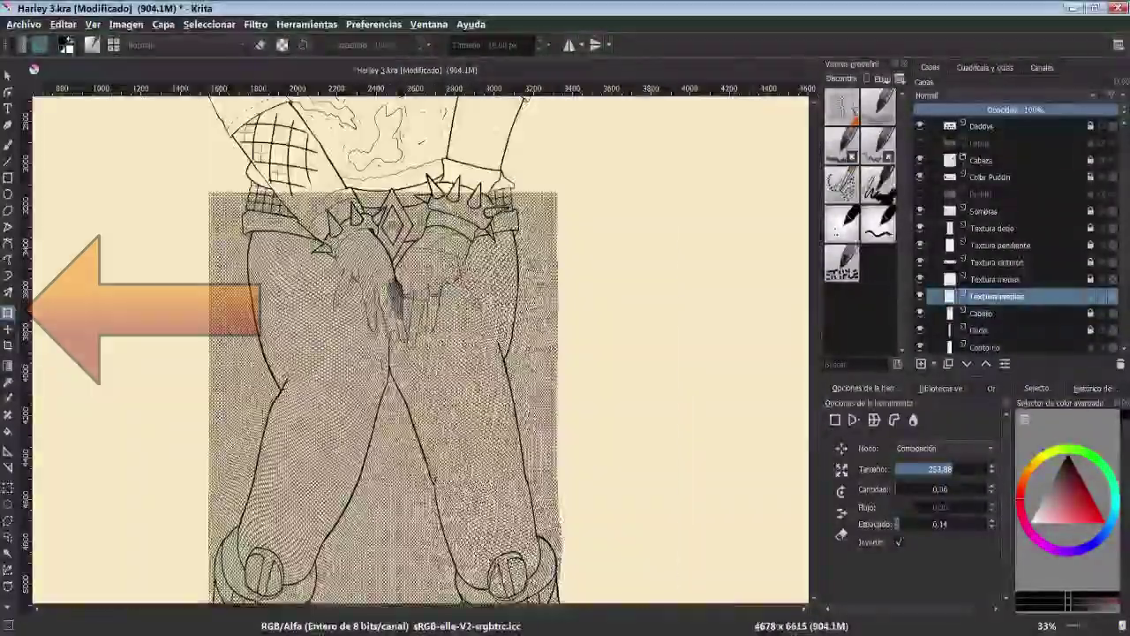
pyautogui.scroll(2, 415, 441)
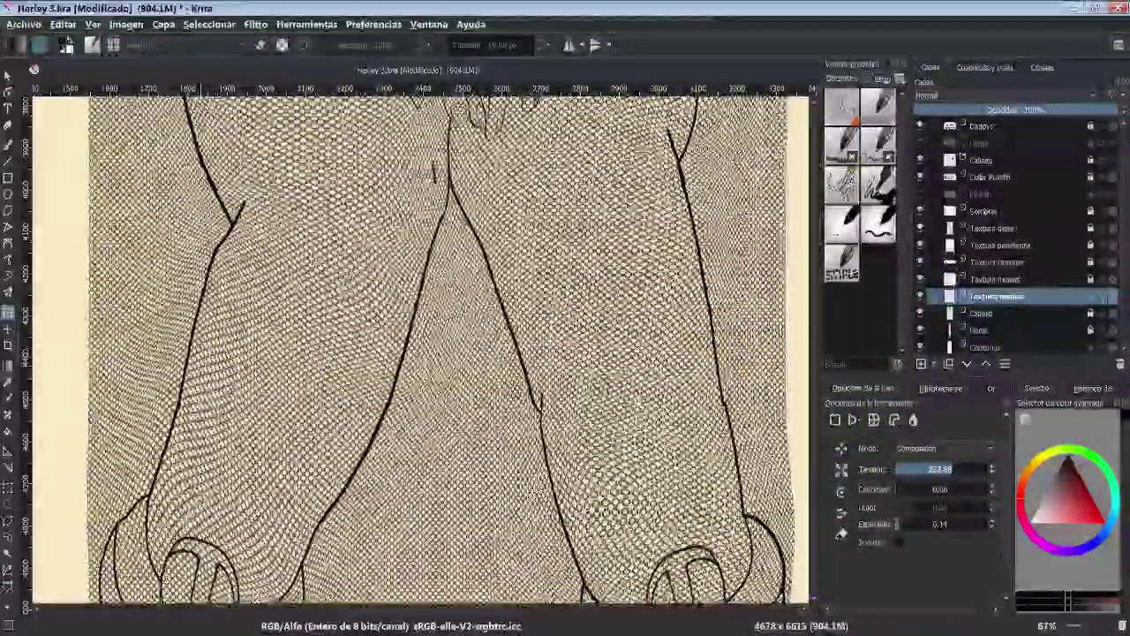
pyautogui.moveTo(431, 173); pyautogui.dragTo(385, 448)
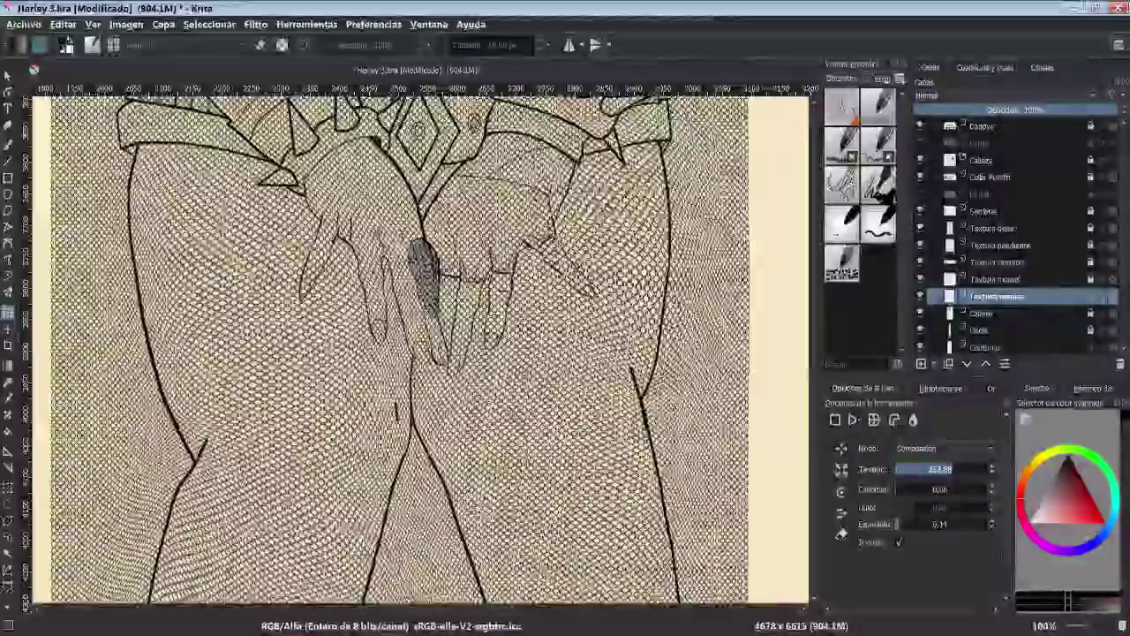
pyautogui.scroll(5, 420, 344)
pyautogui.scroll(-6, 420, 344)
pyautogui.scroll(1, 420, 344)
# Hide the fishnet texture layer and contiguous-select the area of the legs
pyautogui.scroll(-1, 579, 415)
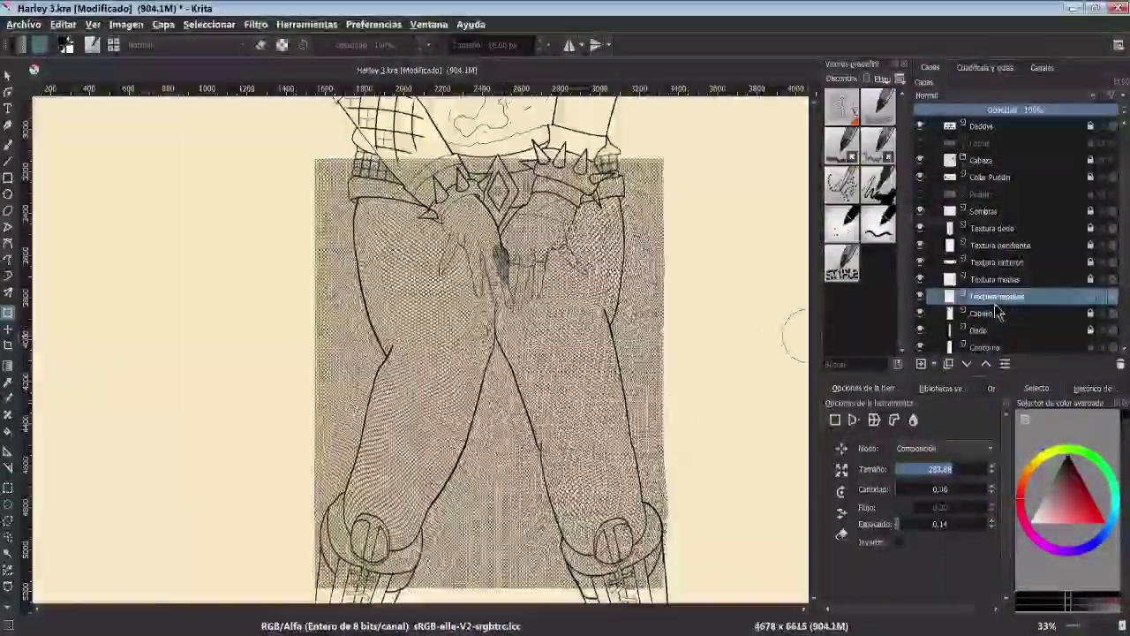
pyautogui.click(920, 296)
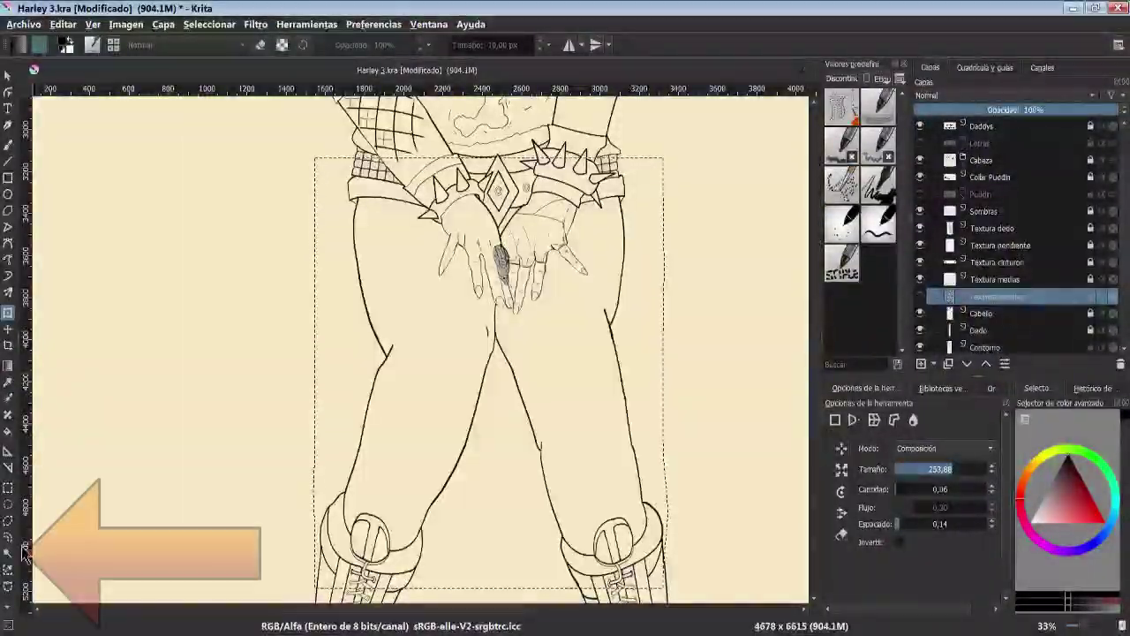
pyautogui.click(8, 553)
pyautogui.click(986, 347)
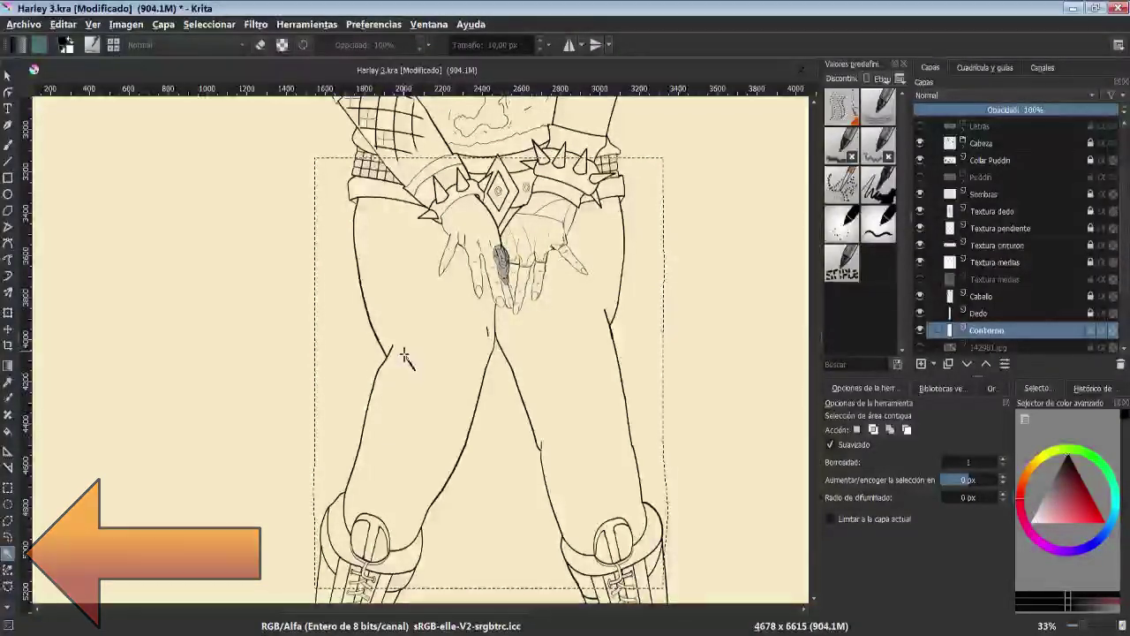
pyautogui.click(434, 369)
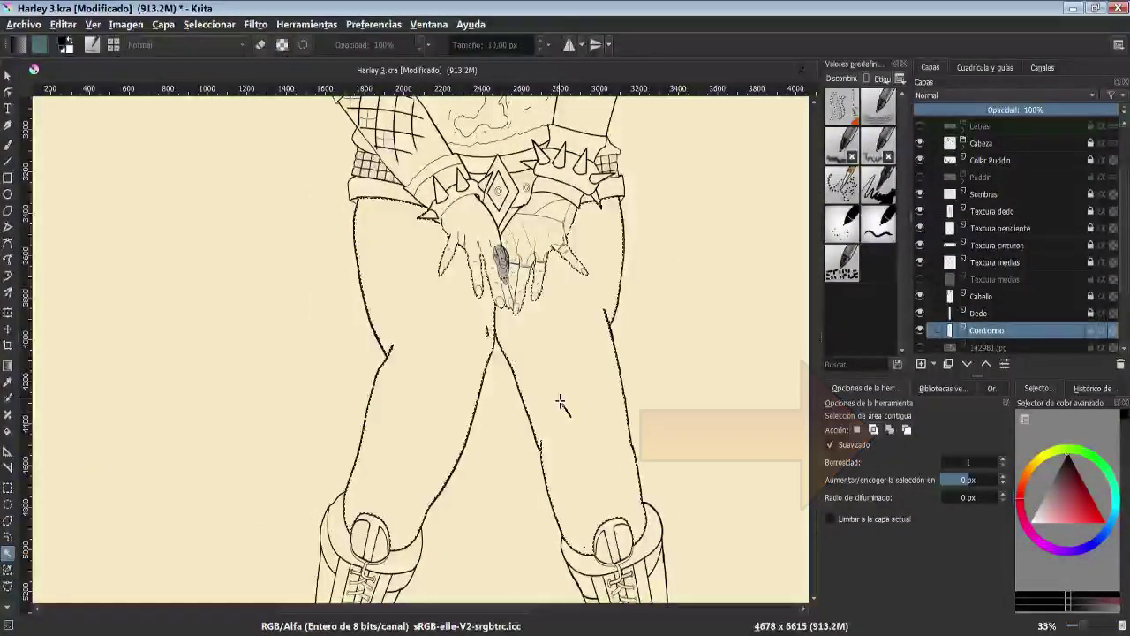
# Cut the selected fishnet texture from Textura medias into a pasted layer, then hide Textura medias
pyautogui.scroll(1, 537, 272)
pyautogui.scroll(2, 537, 273)
pyautogui.scroll(-1, 537, 272)
pyautogui.scroll(-2, 618, 309)
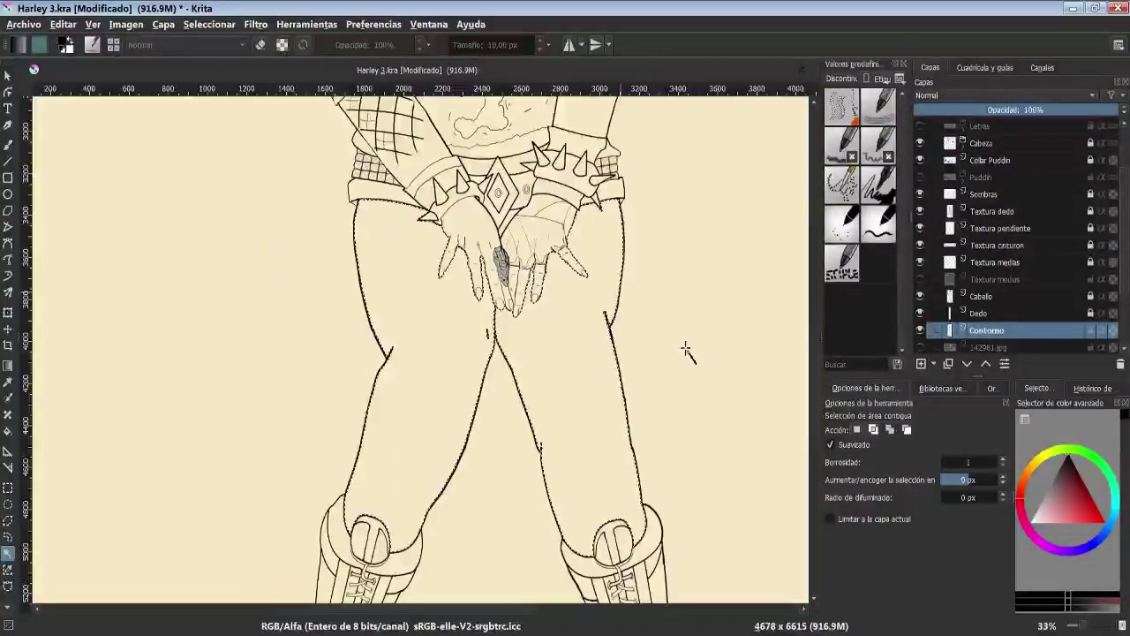
pyautogui.click(1061, 281)
pyautogui.click(919, 280)
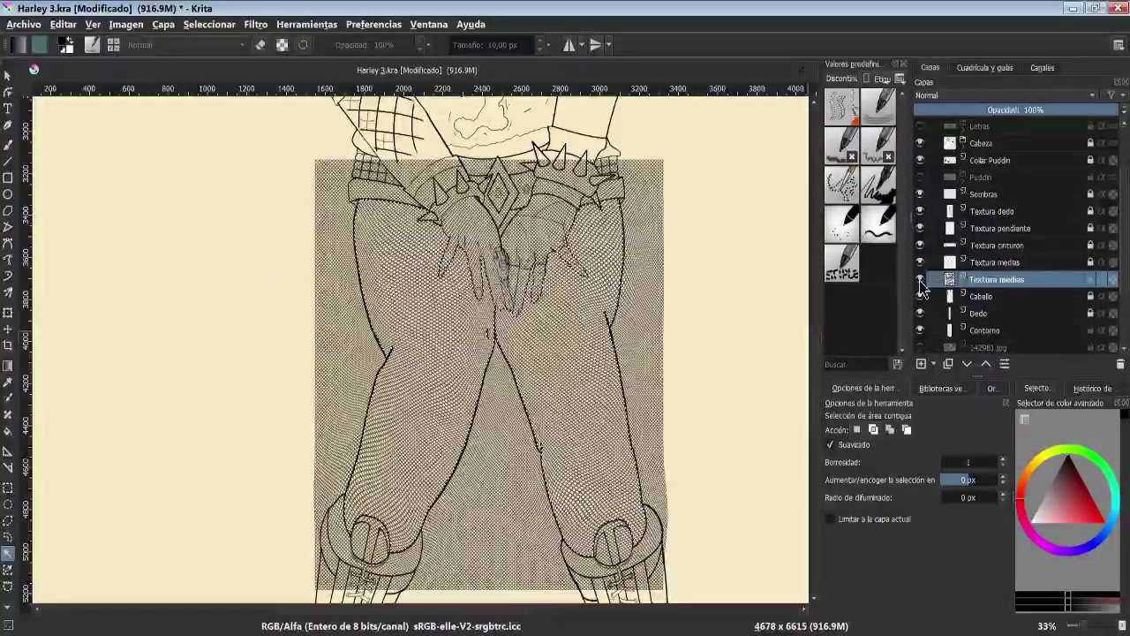
pyautogui.hotkey('ctrl', 'x')
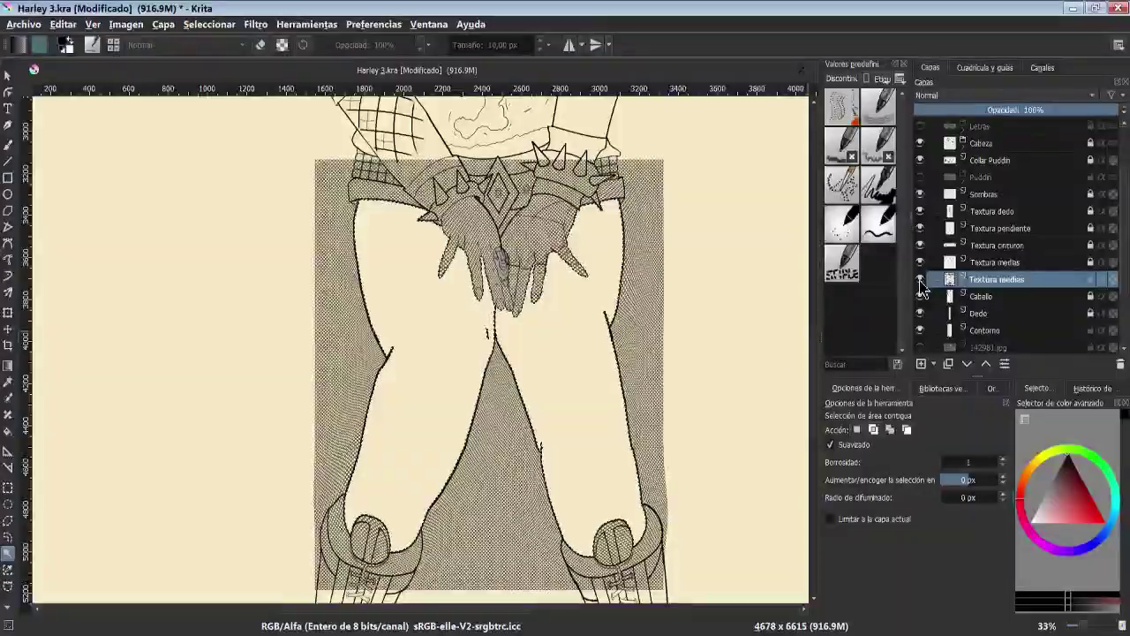
pyautogui.hotkey('ctrl', 'v')
pyautogui.click(1051, 300)
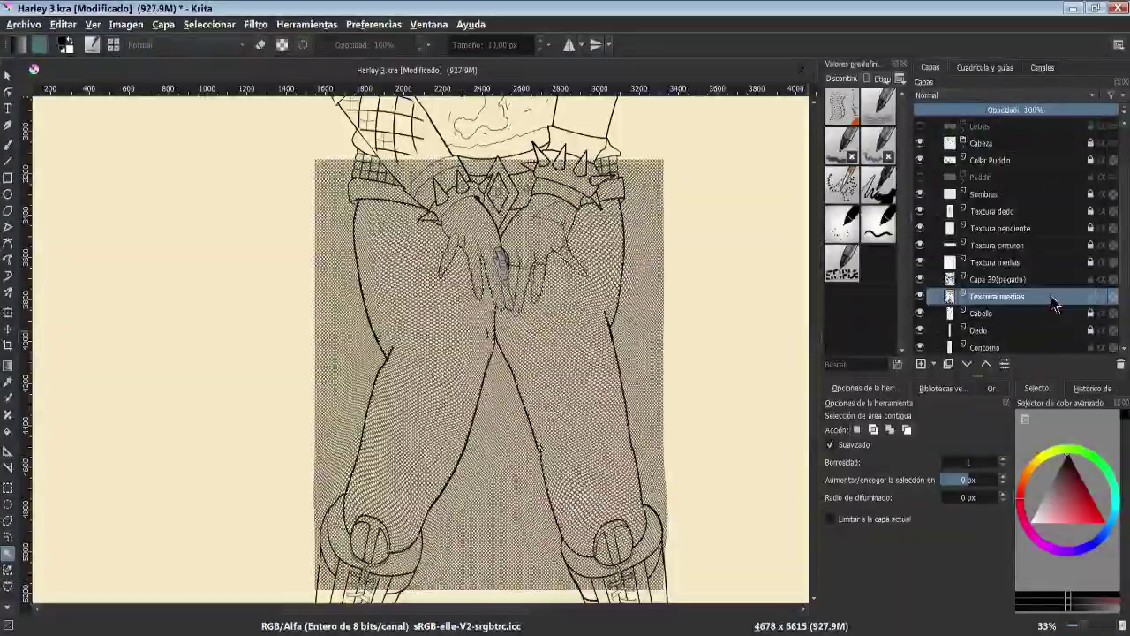
pyautogui.click(920, 297)
# Undo back to the rectangular texture selection and feather it
pyautogui.scroll(5, 676, 335)
pyautogui.scroll(-2, 676, 336)
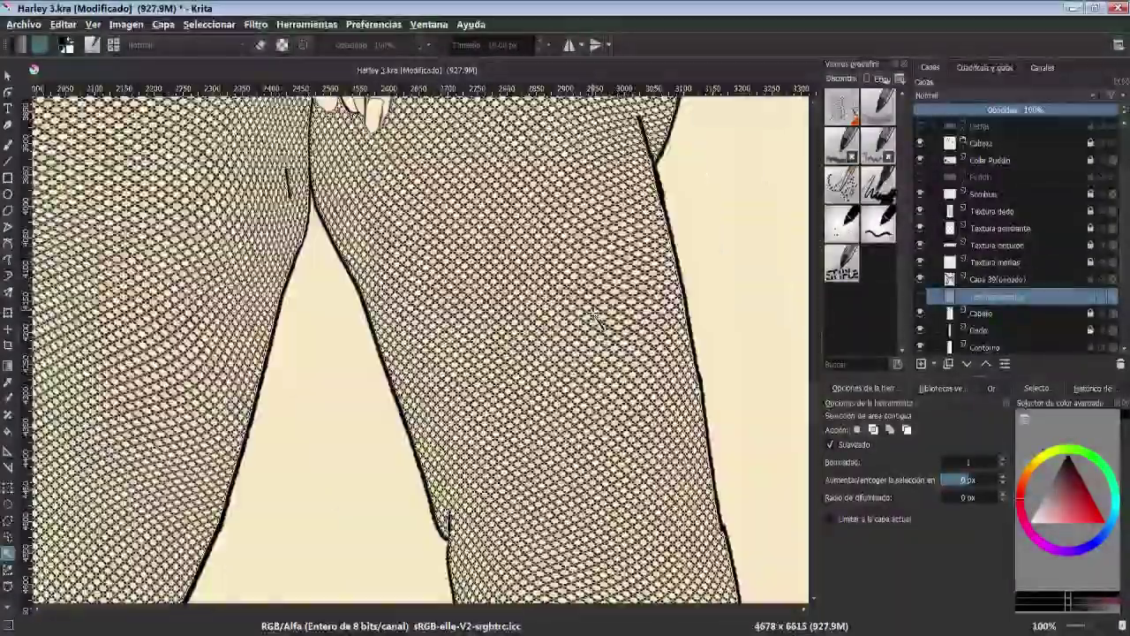
pyautogui.scroll(1, 714, 263)
pyautogui.scroll(2, 616, 271)
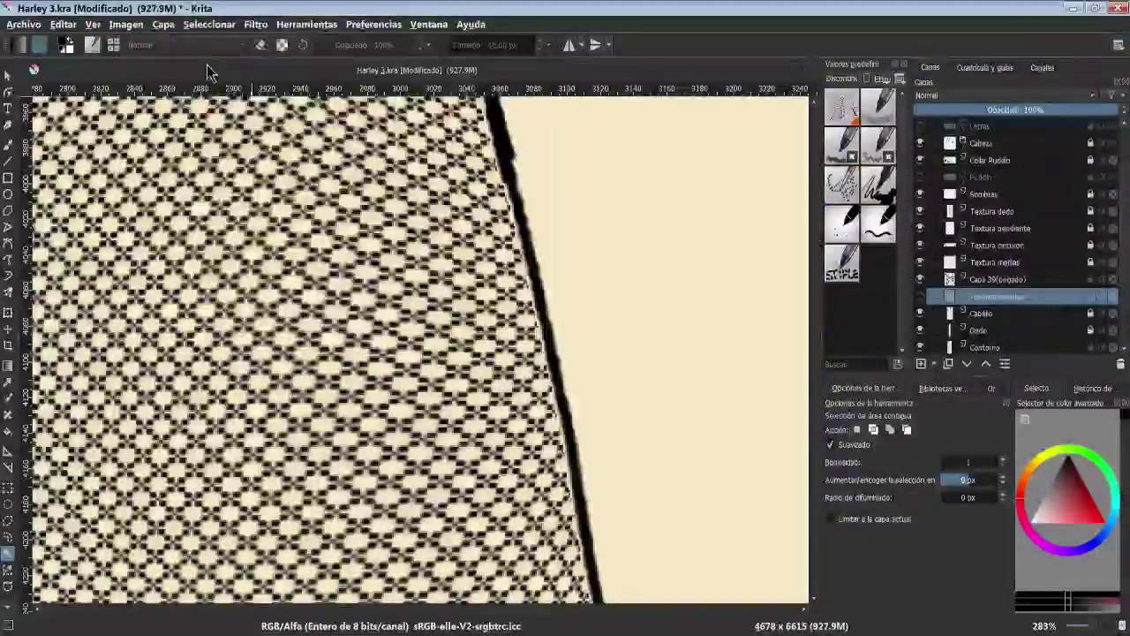
pyautogui.scroll(-1, 357, 267)
pyautogui.scroll(-3, 358, 267)
pyautogui.scroll(-1, 358, 267)
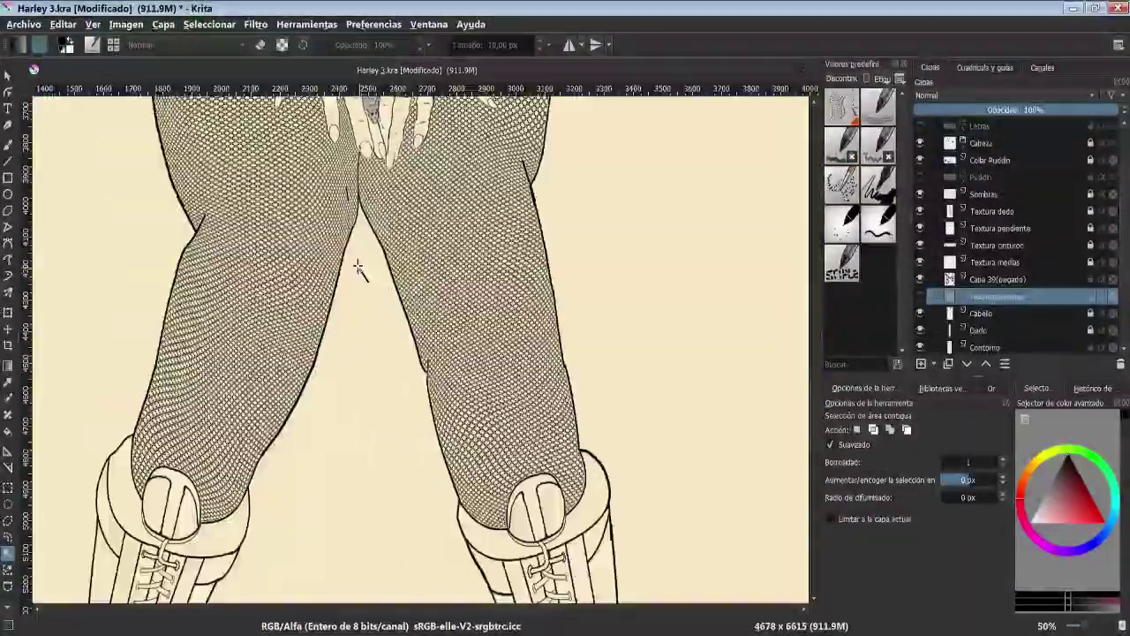
pyautogui.scroll(1, 336, 291)
pyautogui.scroll(3, 273, 328)
pyautogui.scroll(1, 273, 327)
pyautogui.scroll(-6, 309, 327)
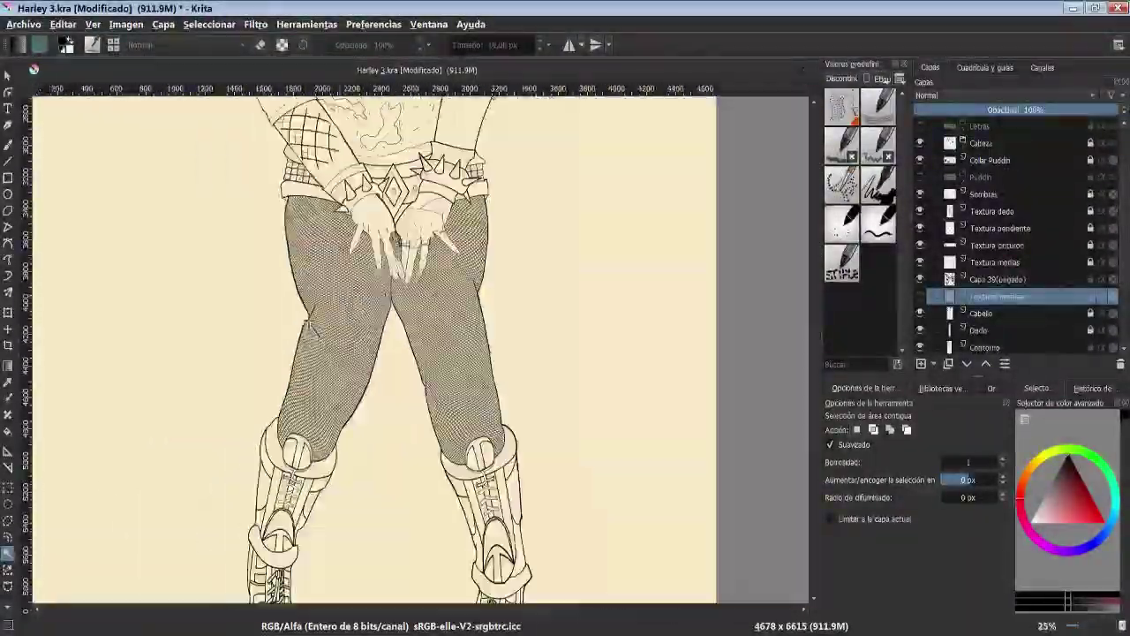
pyautogui.scroll(3, 318, 322)
pyautogui.scroll(-2, 340, 314)
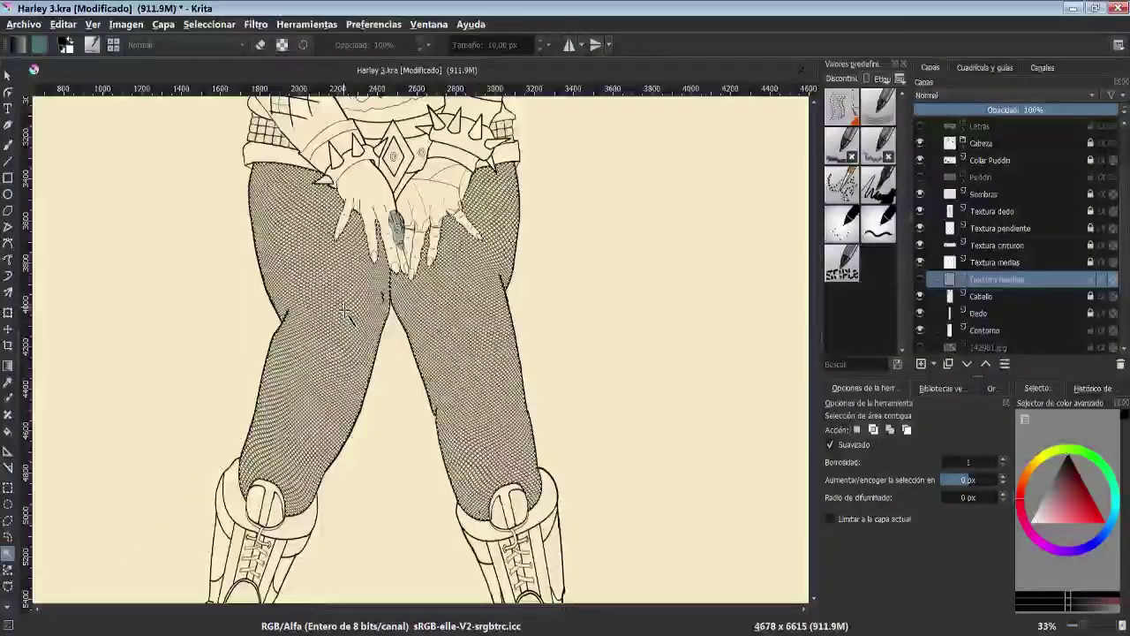
pyautogui.hotkey('ctrl', 'z')
pyautogui.hotkey('ctrl', 'z')
pyautogui.hotkey('ctrl', 'z')
pyautogui.click(209, 24)
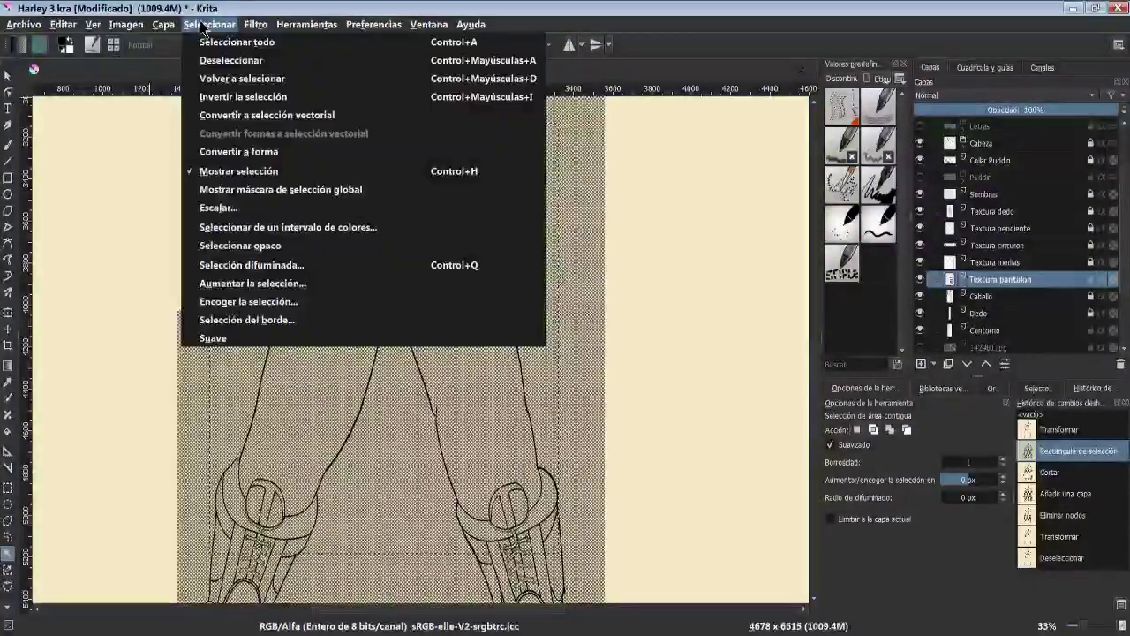
pyautogui.click(415, 263)
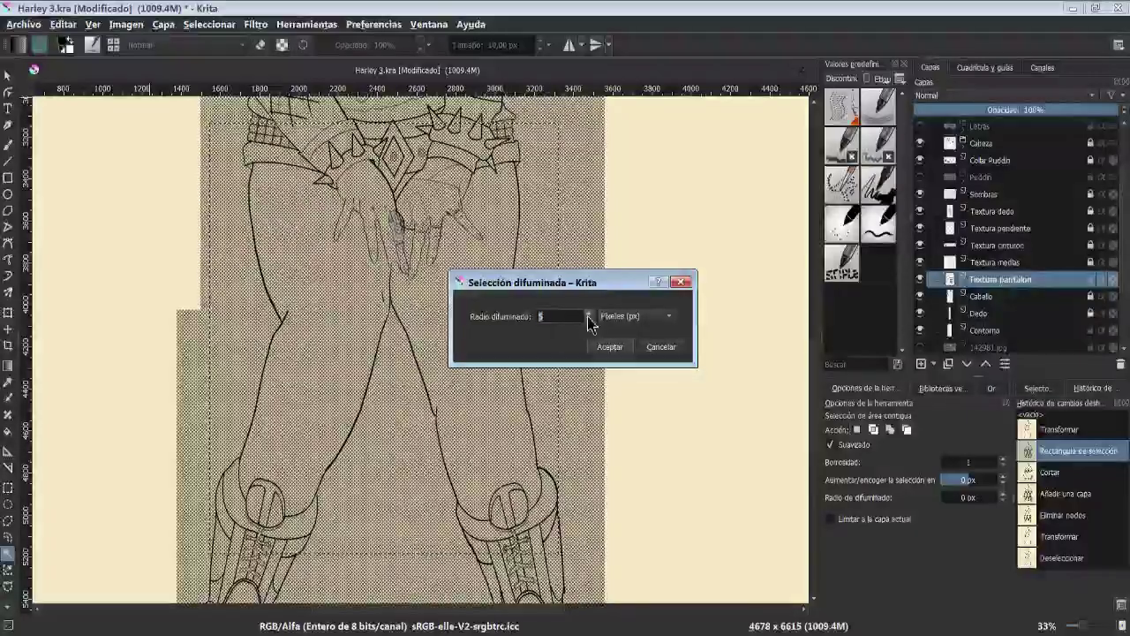
pyautogui.click(608, 348)
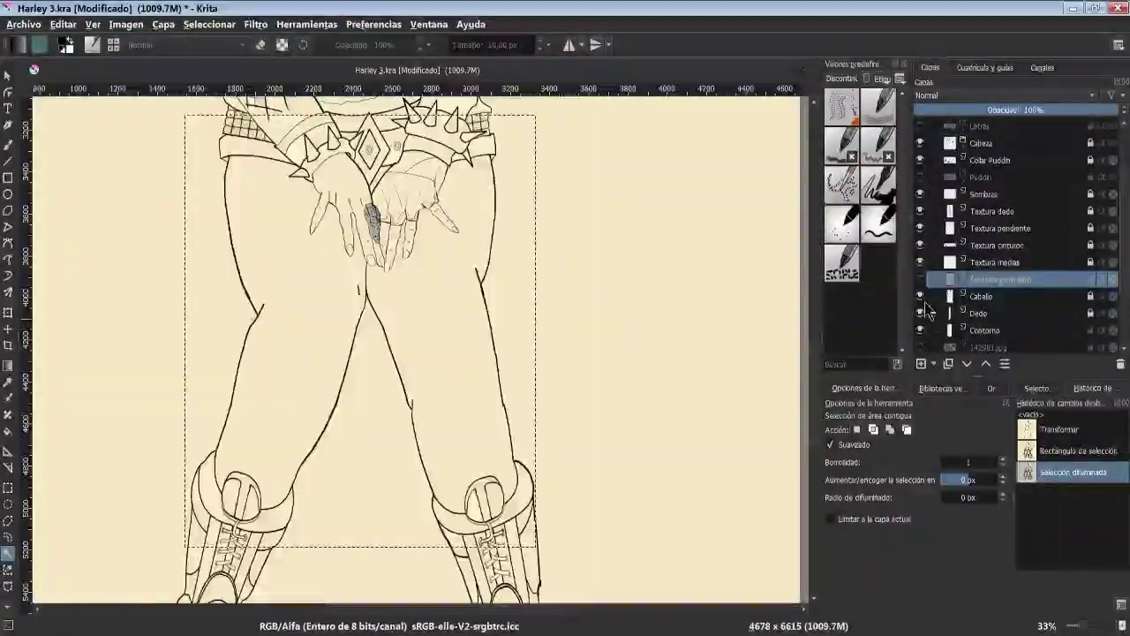
# Select both legs' insides on Contorno, feather, and cut the texture outside them on Textura medias
pyautogui.hotkey('ctrl', 'shift', 'a')
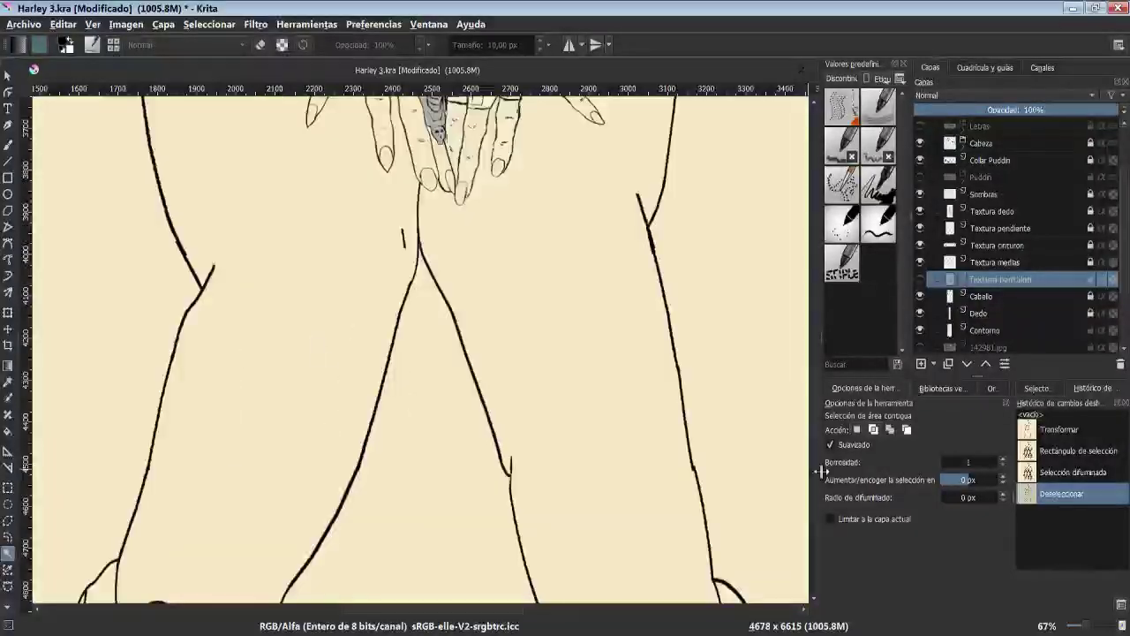
pyautogui.click(987, 329)
pyautogui.click(252, 327)
pyautogui.click(644, 342)
pyautogui.click(997, 262)
pyautogui.click(210, 24)
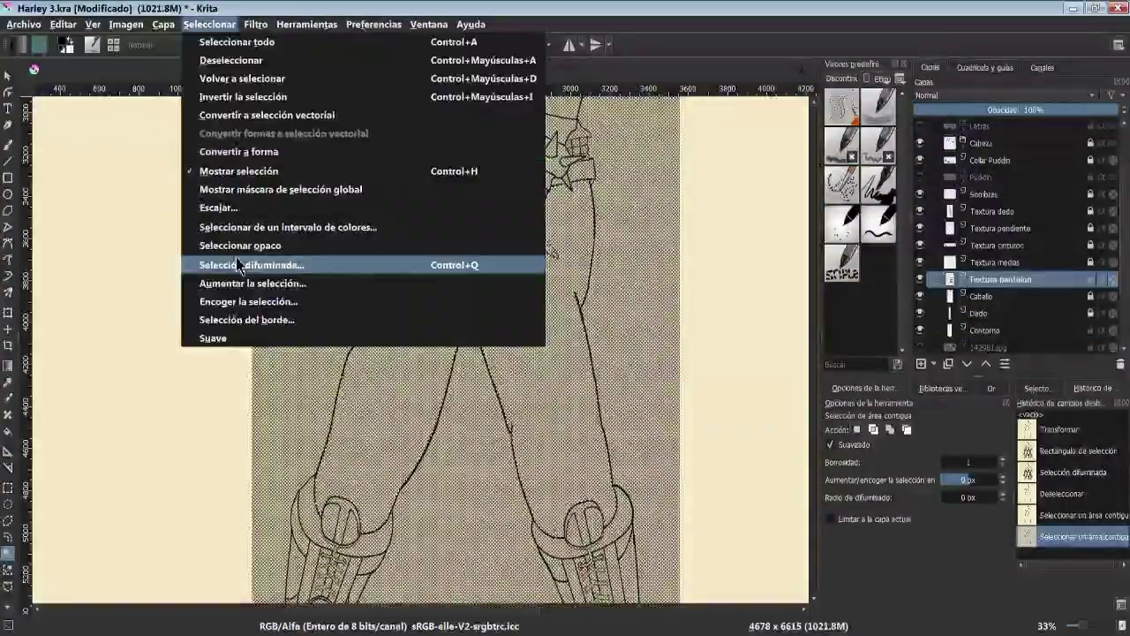
pyautogui.click(327, 255)
pyautogui.hotkey('ctrl', 'x')
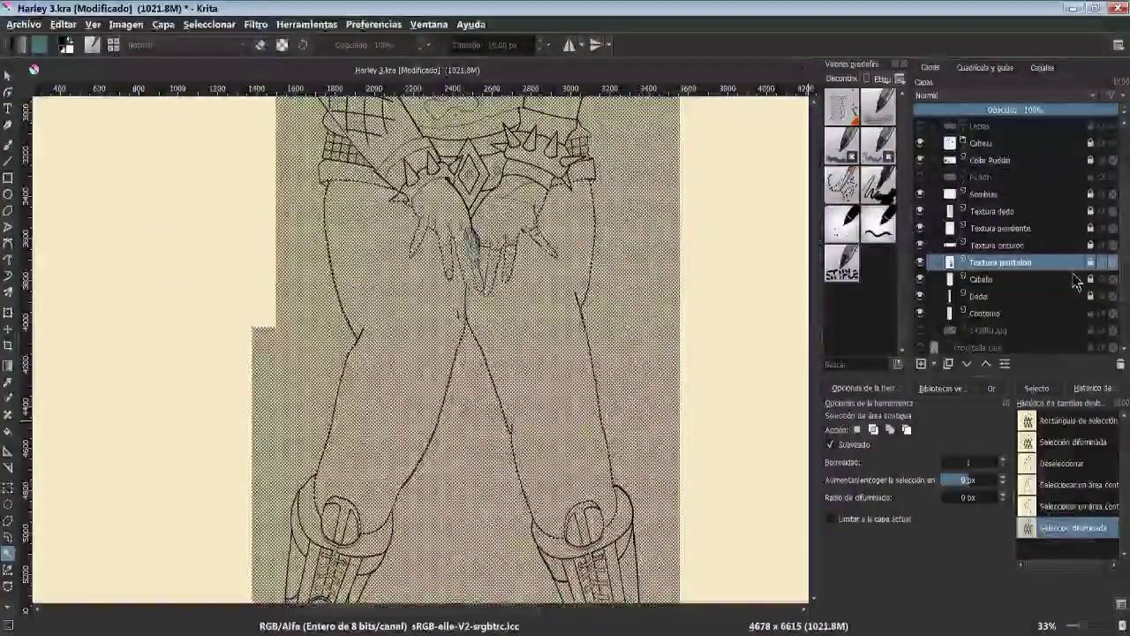
pyautogui.scroll(5, 618, 177)
pyautogui.click(209, 24)
pyautogui.click(229, 60)
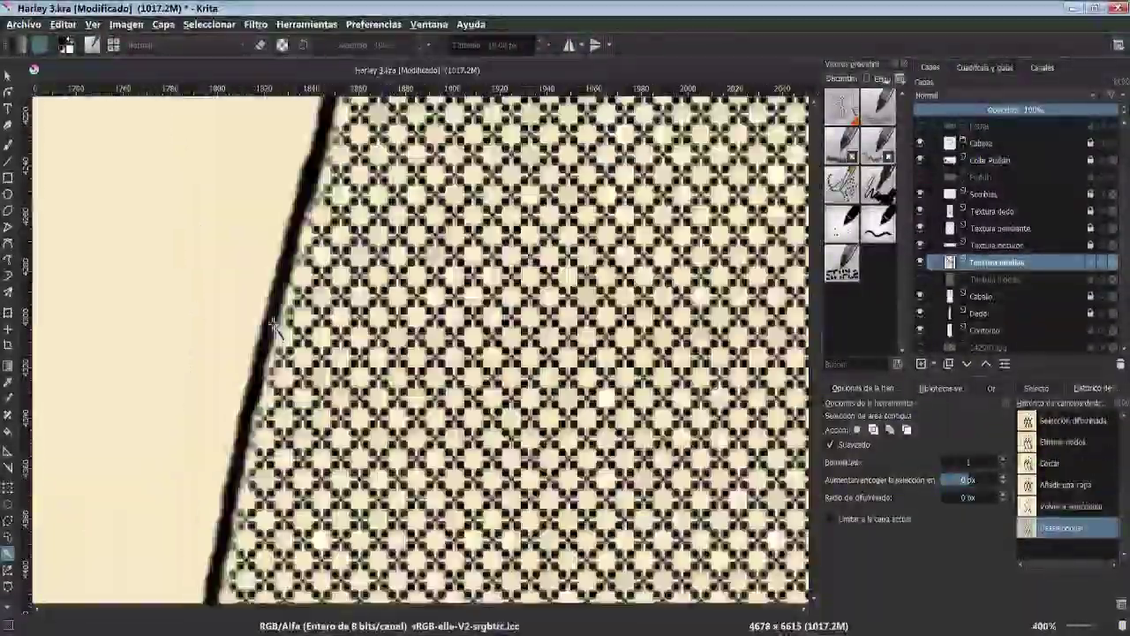
# Grow the leg selection, cut the texture into a new layer, and soften it with a 5 px Gaussian blur
pyautogui.scroll(-8, 449, 343)
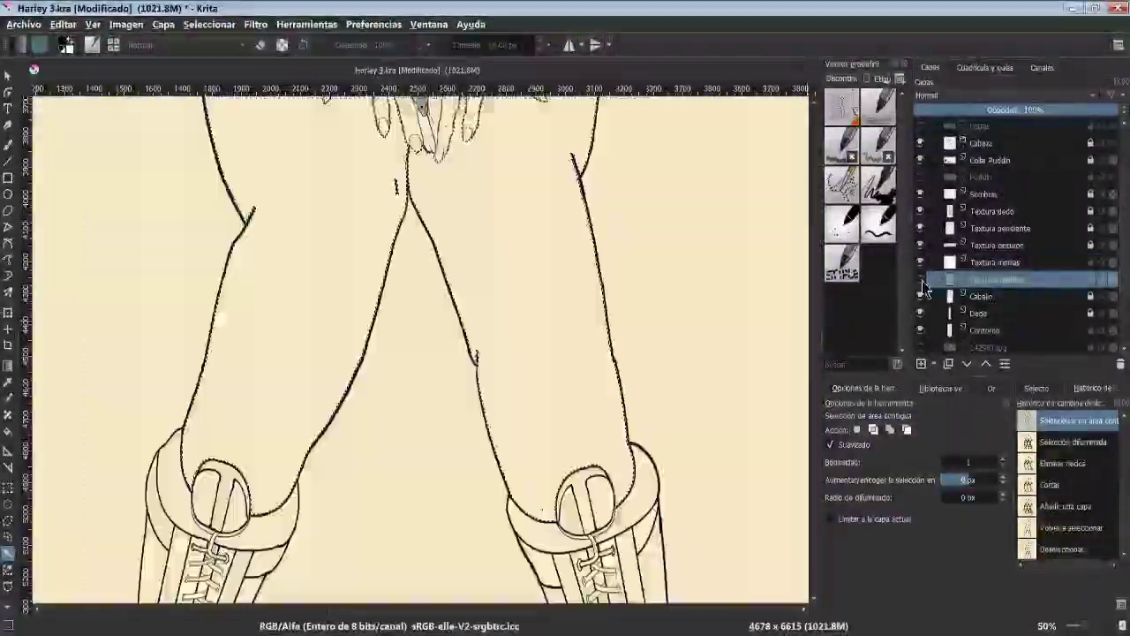
pyautogui.scroll(3, 645, 315)
pyautogui.click(588, 345)
pyautogui.scroll(-5, 568, 221)
pyautogui.scroll(8, 568, 221)
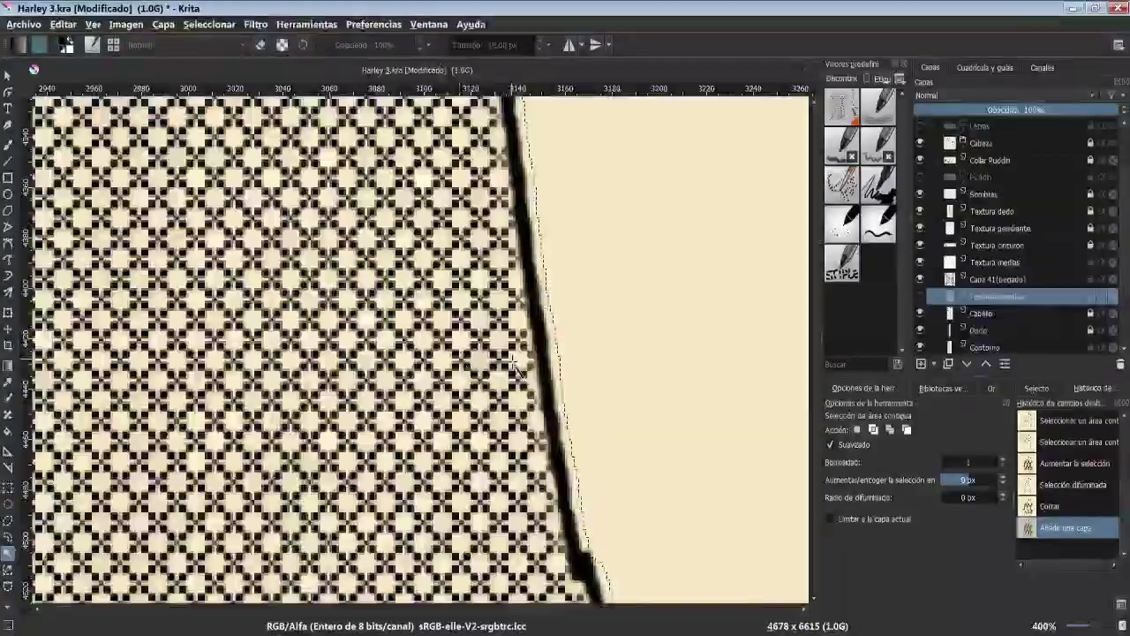
pyautogui.scroll(-6, 568, 221)
pyautogui.press('Delete')
pyautogui.hotkey('ctrl', 'shift', 'j')
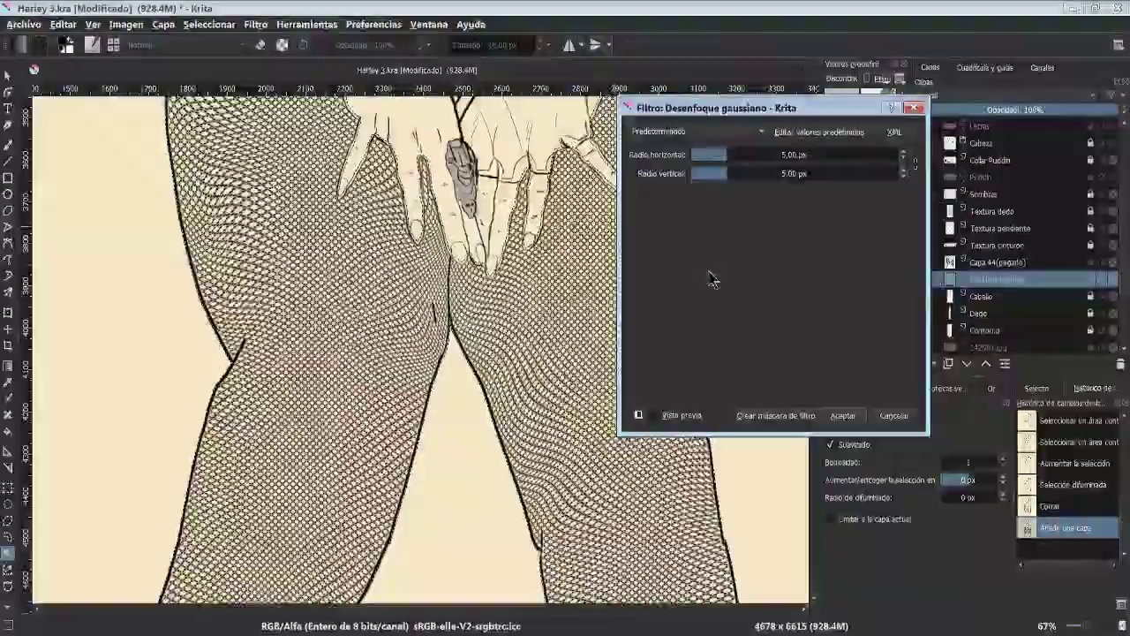
pyautogui.scroll(6, 353, 309)
pyautogui.click(843, 415)
pyautogui.scroll(-5, 619, 501)
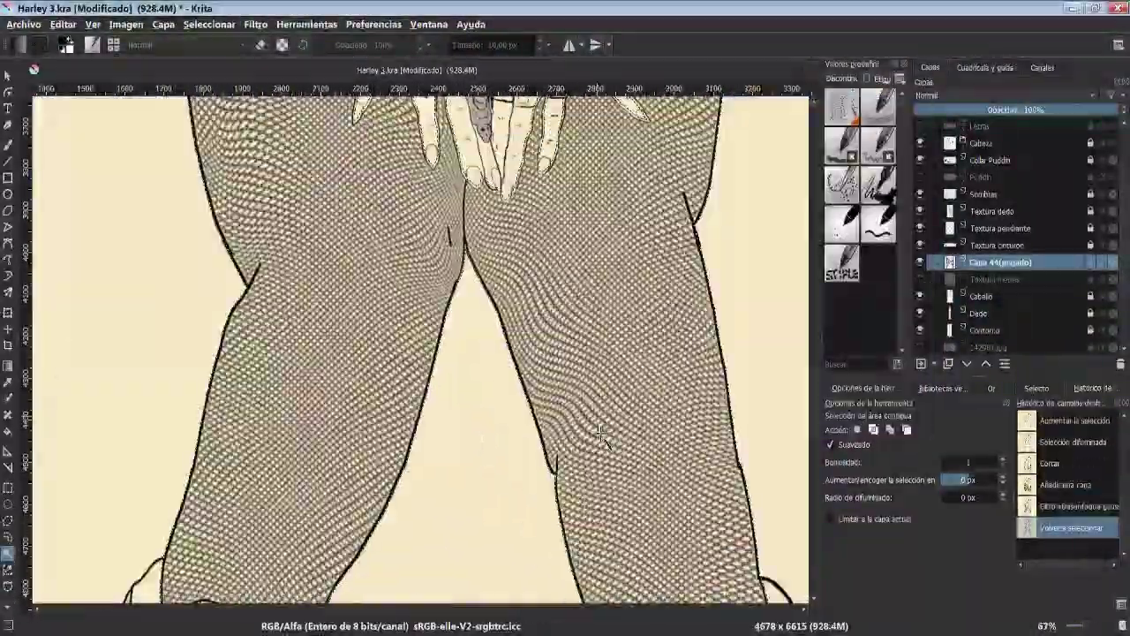
pyautogui.scroll(2, 619, 501)
pyautogui.scroll(-2, 619, 501)
pyautogui.hotkey('ctrl', 'shift', 'a')
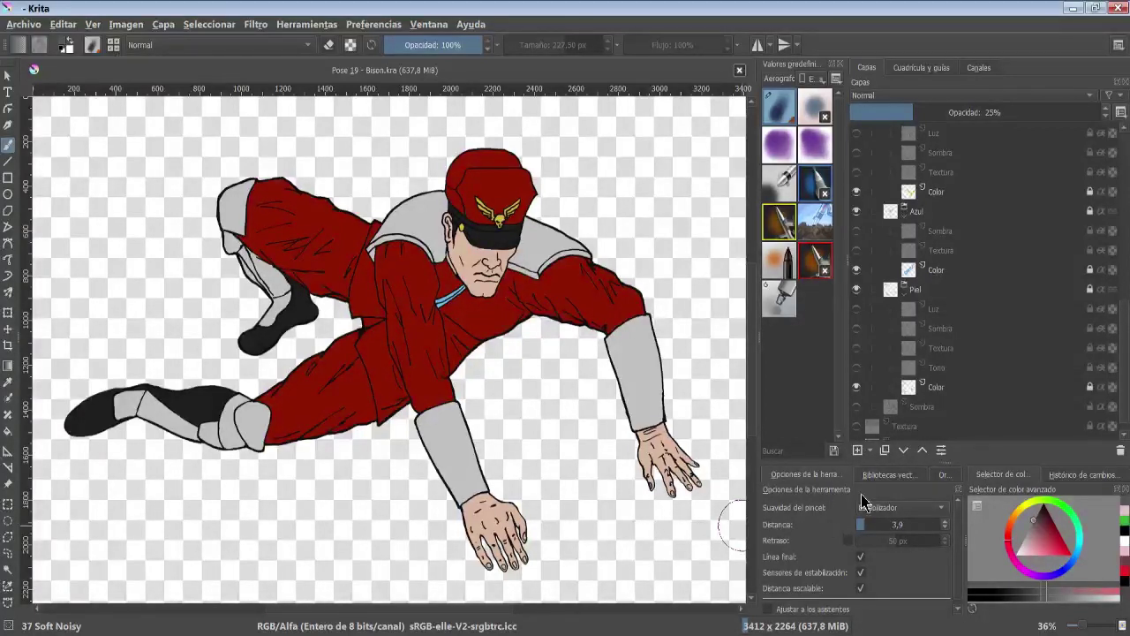
# Select the Piel group's Color layer, then the Piel and Azul groups in the Layers docker
pyautogui.click(969, 388)
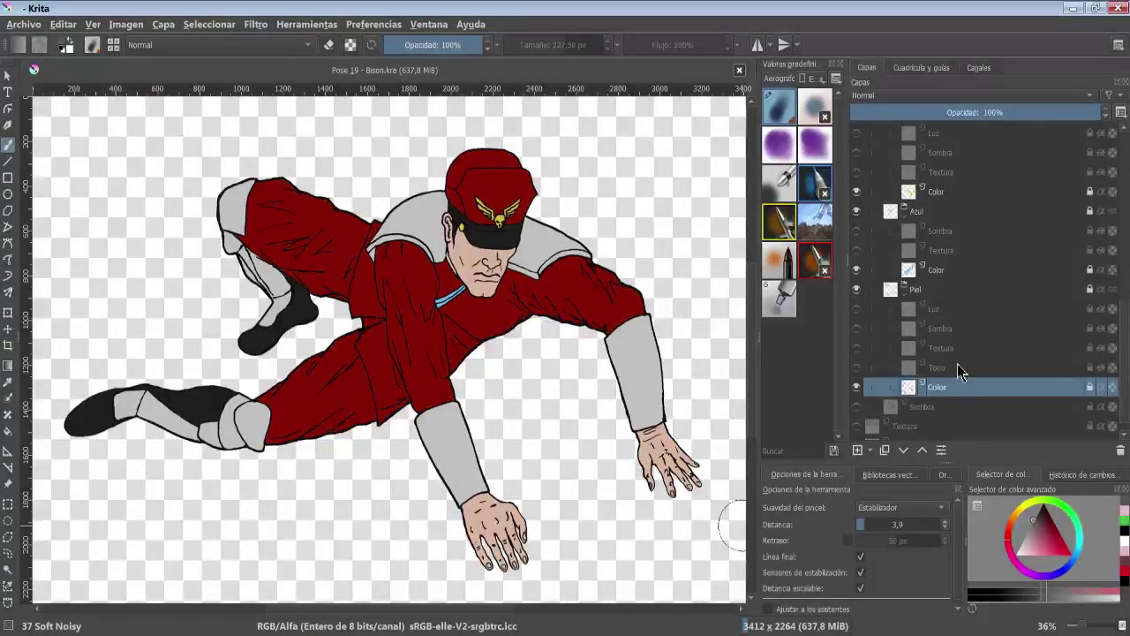
pyautogui.click(948, 293)
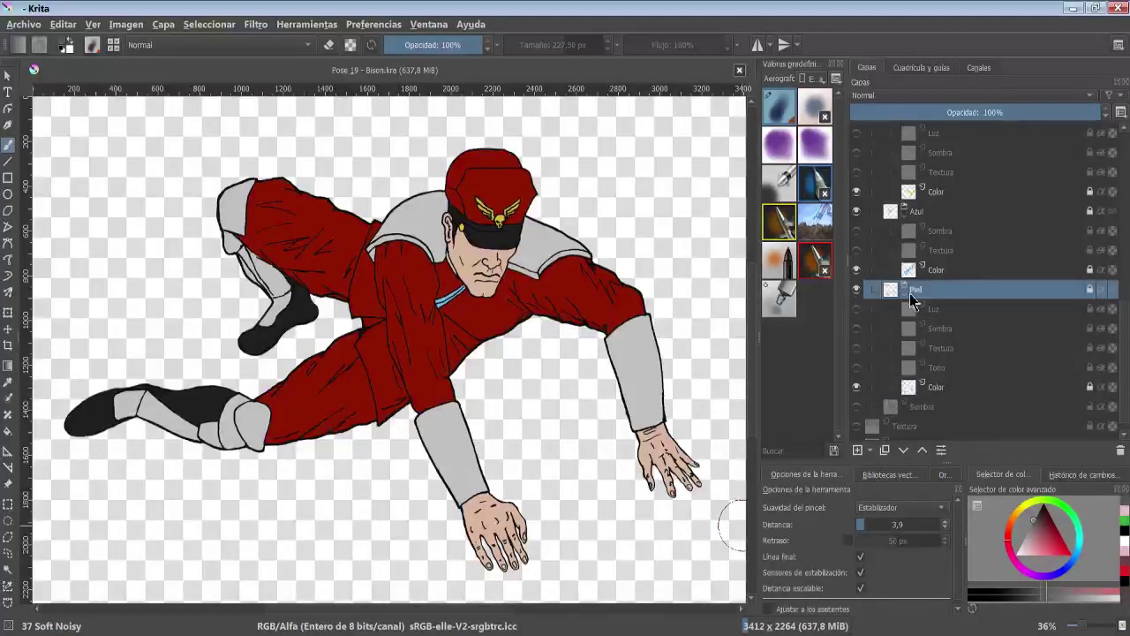
pyautogui.click(938, 217)
pyautogui.scroll(2, 946, 239)
# Select the Oro and Ropa groups and scroll through the layer stack
pyautogui.click(938, 225)
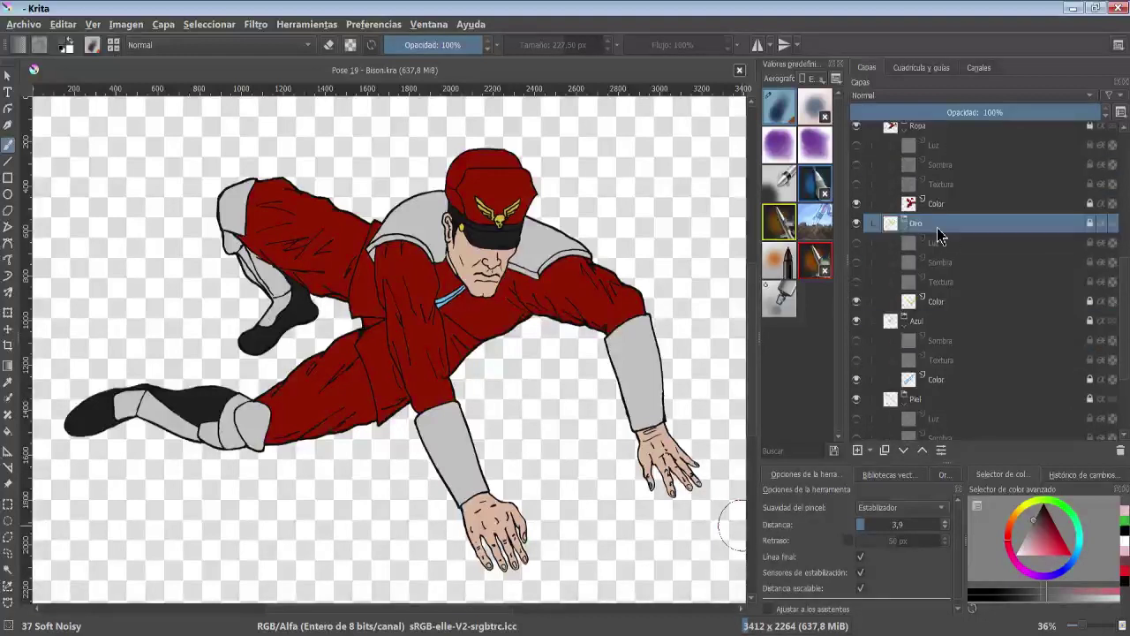
pyautogui.scroll(1, 938, 232)
pyautogui.scroll(1, 940, 238)
pyautogui.click(941, 236)
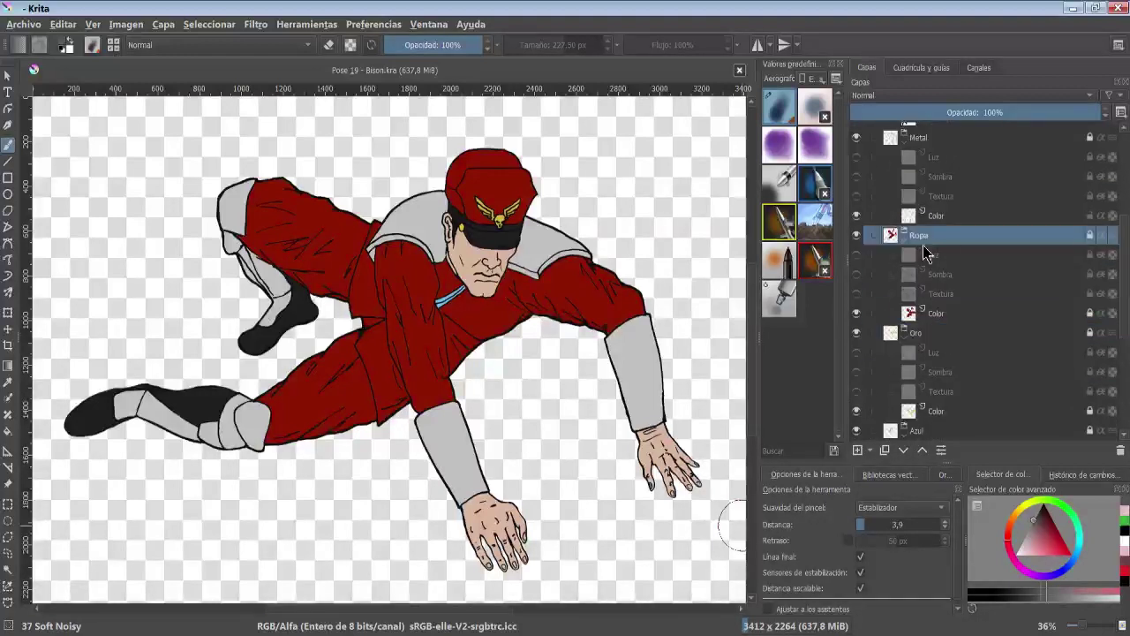
pyautogui.scroll(1, 919, 247)
pyautogui.scroll(1, 932, 250)
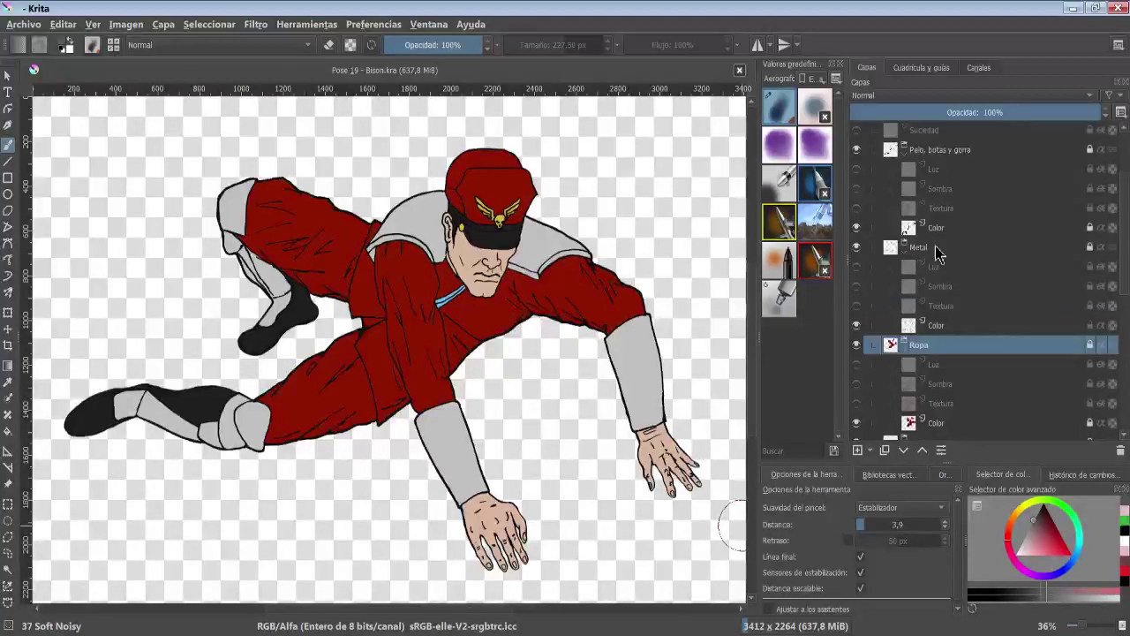
pyautogui.scroll(1, 938, 253)
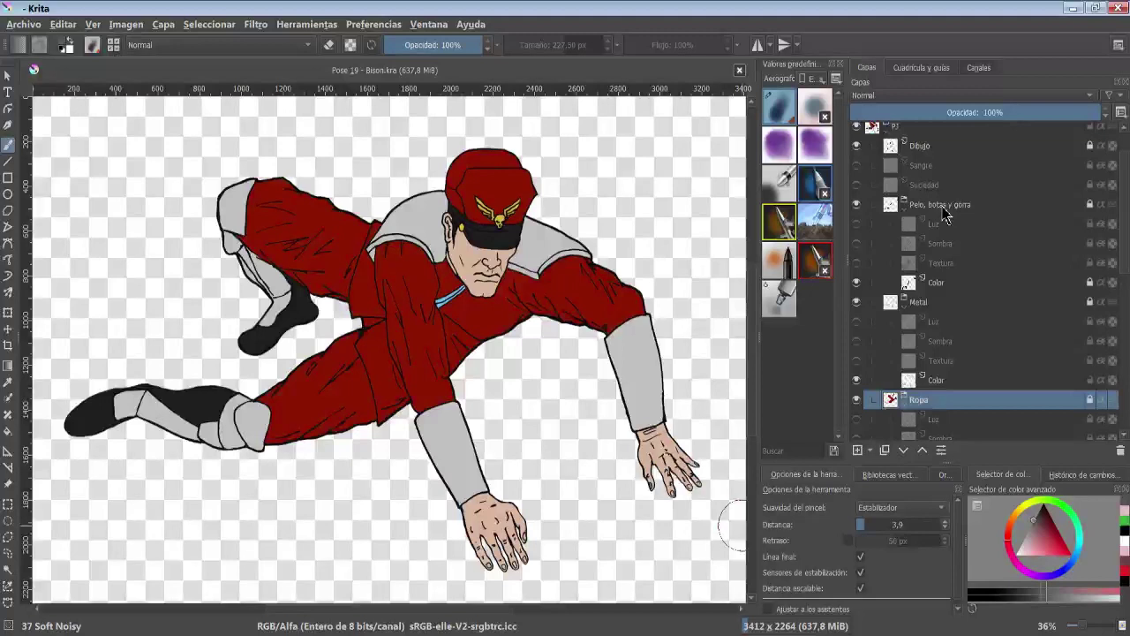
pyautogui.scroll(-3, 954, 282)
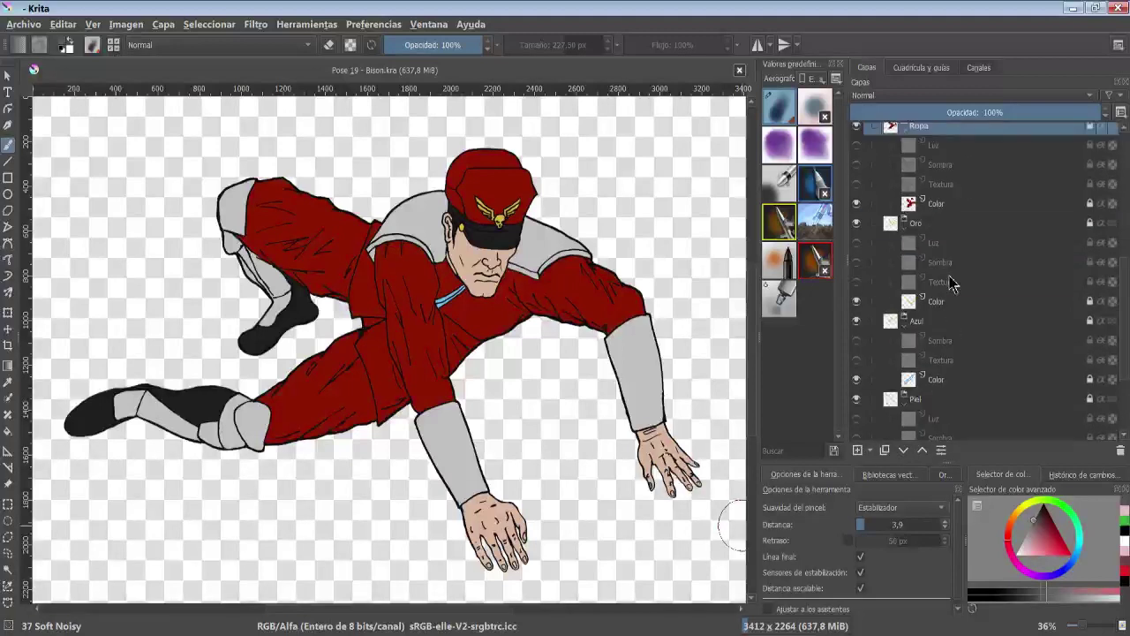
pyautogui.scroll(-2, 954, 284)
# Check the skin Color and Tono layers, and make the Piel Textura and Luz layers visible
pyautogui.click(942, 372)
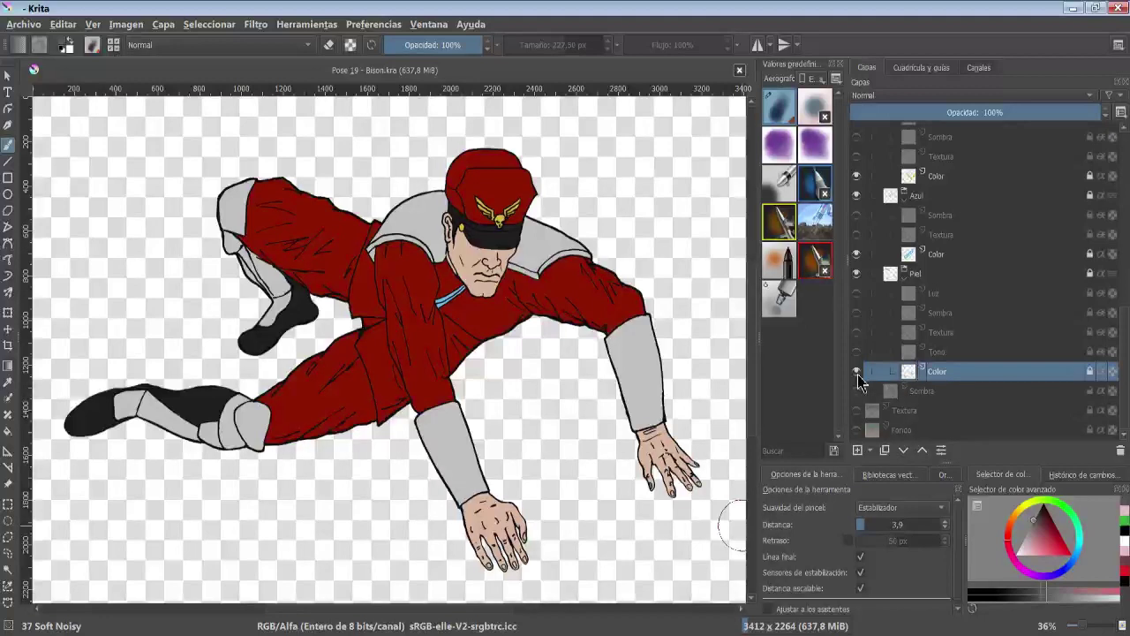
pyautogui.click(857, 371)
pyautogui.click(857, 372)
pyautogui.click(952, 353)
pyautogui.click(856, 352)
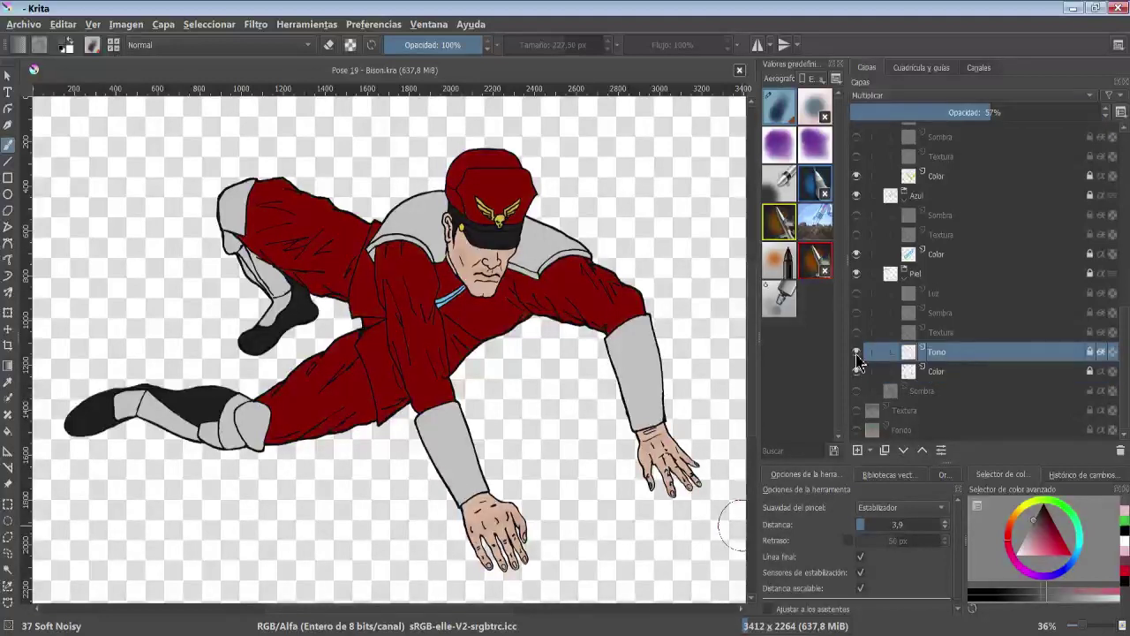
pyautogui.click(857, 353)
pyautogui.click(856, 333)
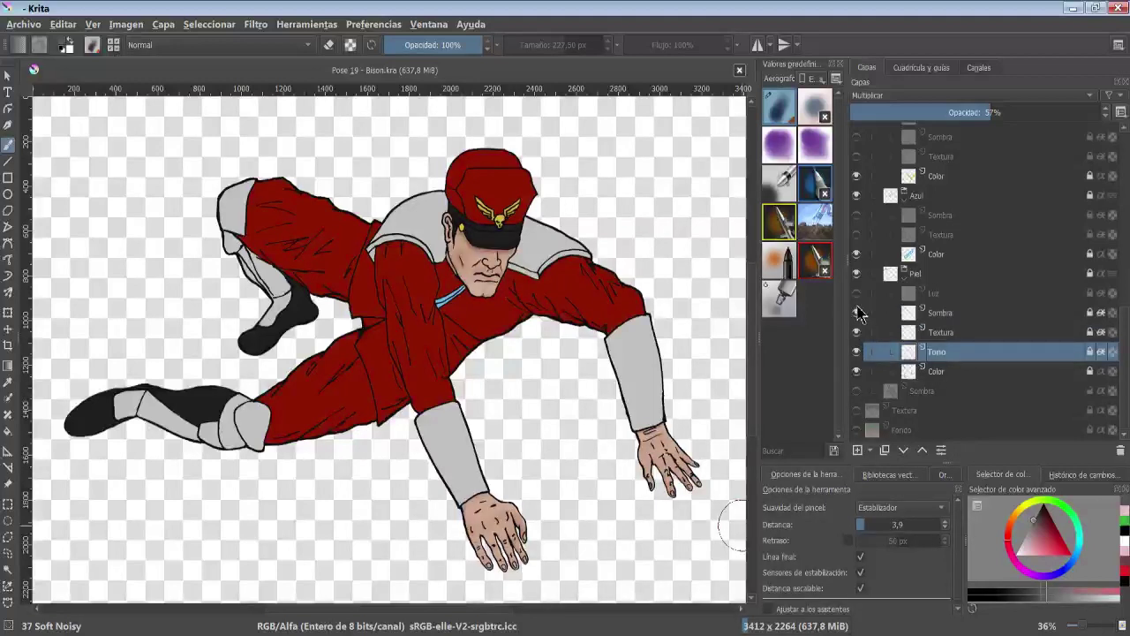
pyautogui.click(857, 293)
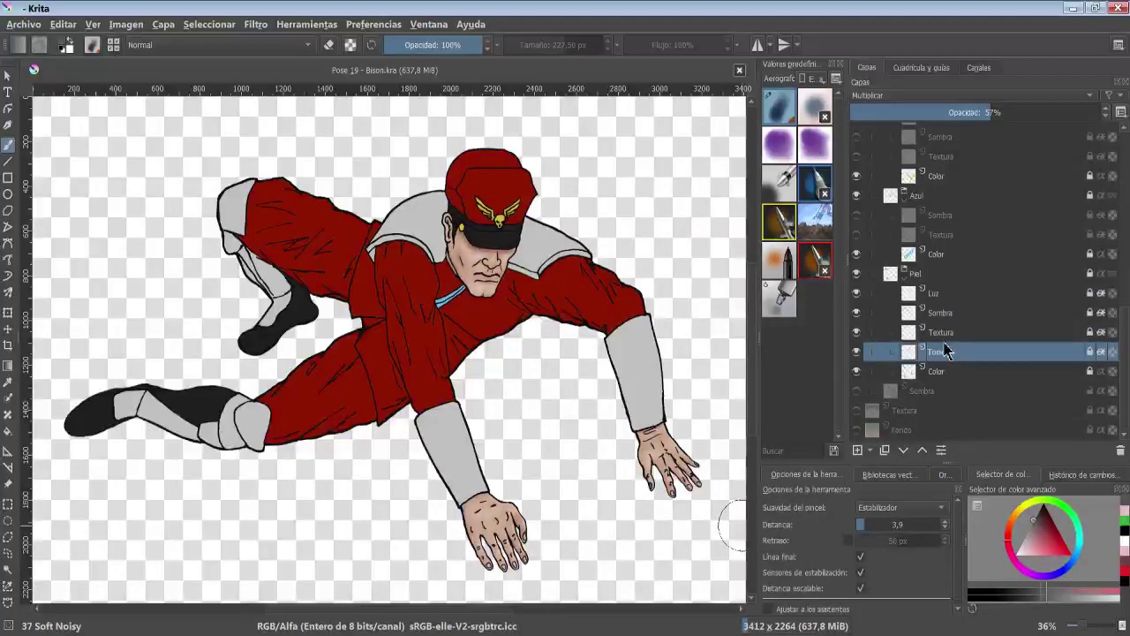
# Make the Azul group's Textura and Sombra layers visible
pyautogui.scroll(1, 939, 291)
pyautogui.click(942, 309)
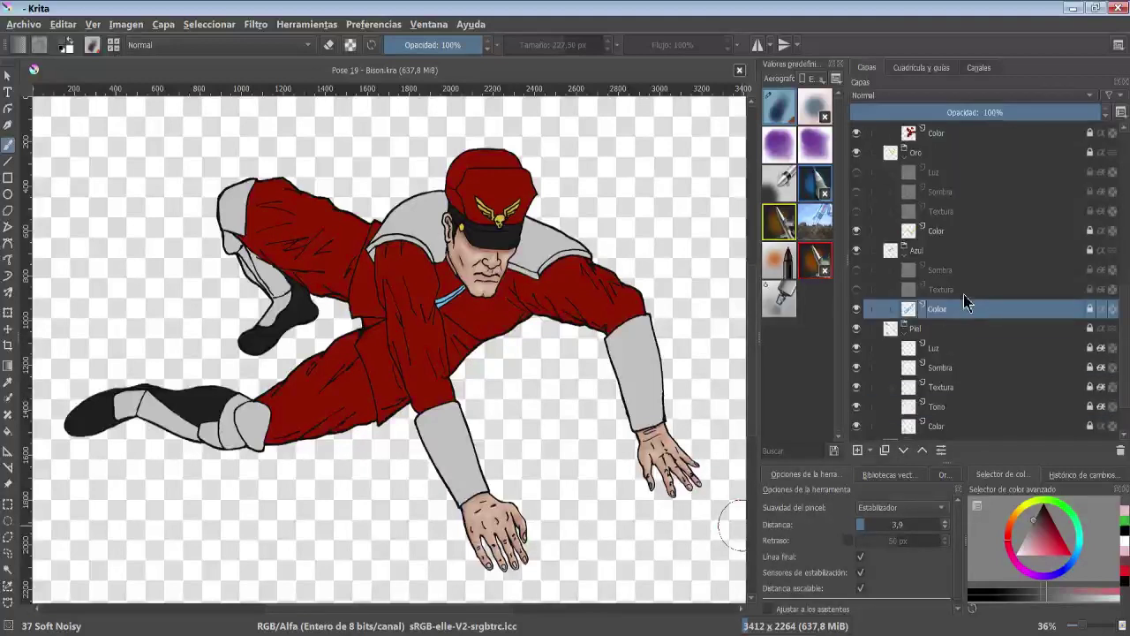
pyautogui.click(965, 295)
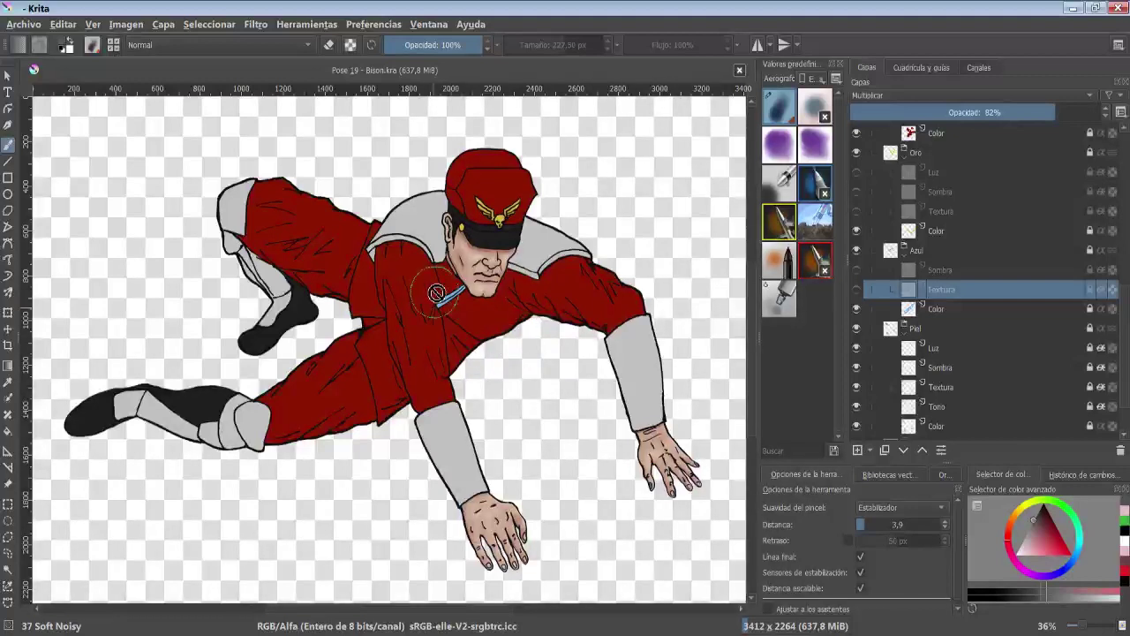
pyautogui.click(857, 291)
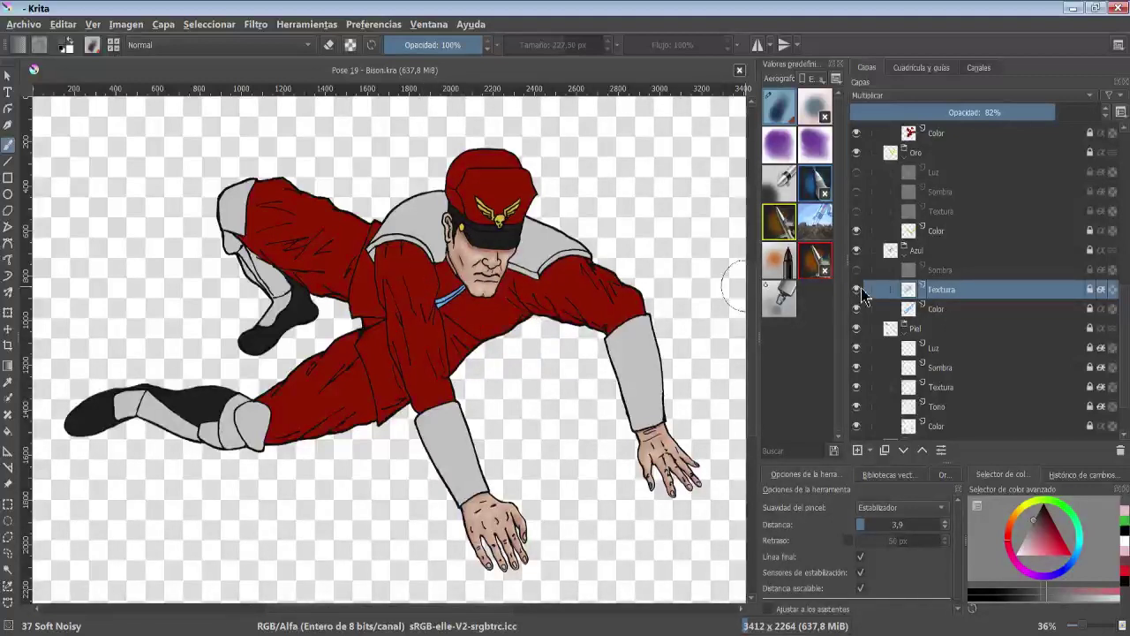
pyautogui.click(857, 269)
pyautogui.scroll(1, 1018, 327)
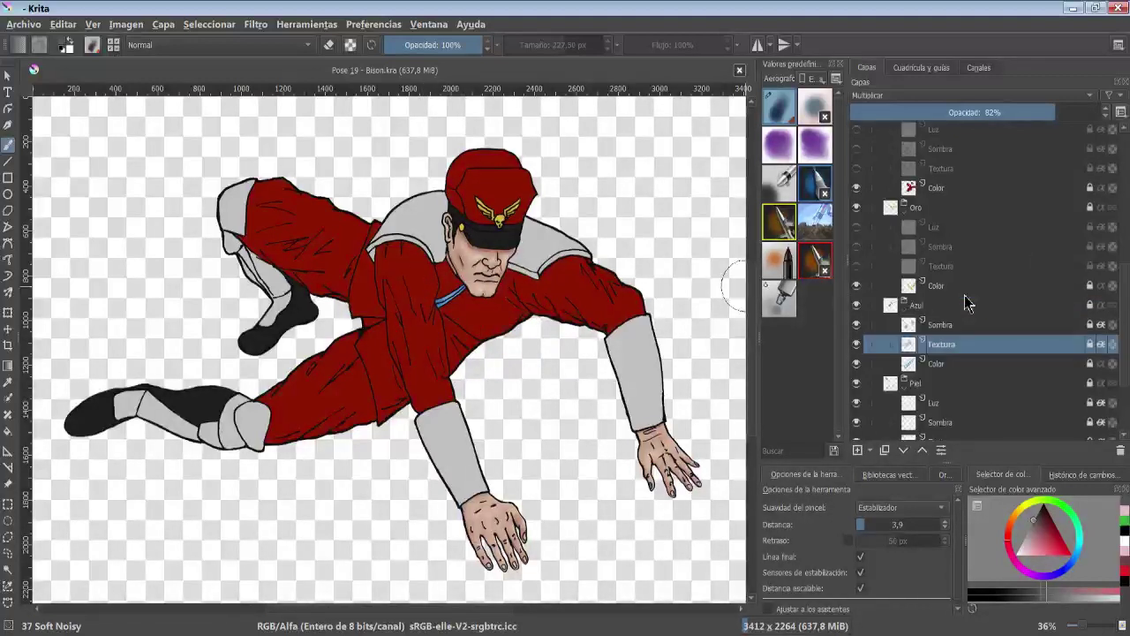
pyautogui.click(943, 288)
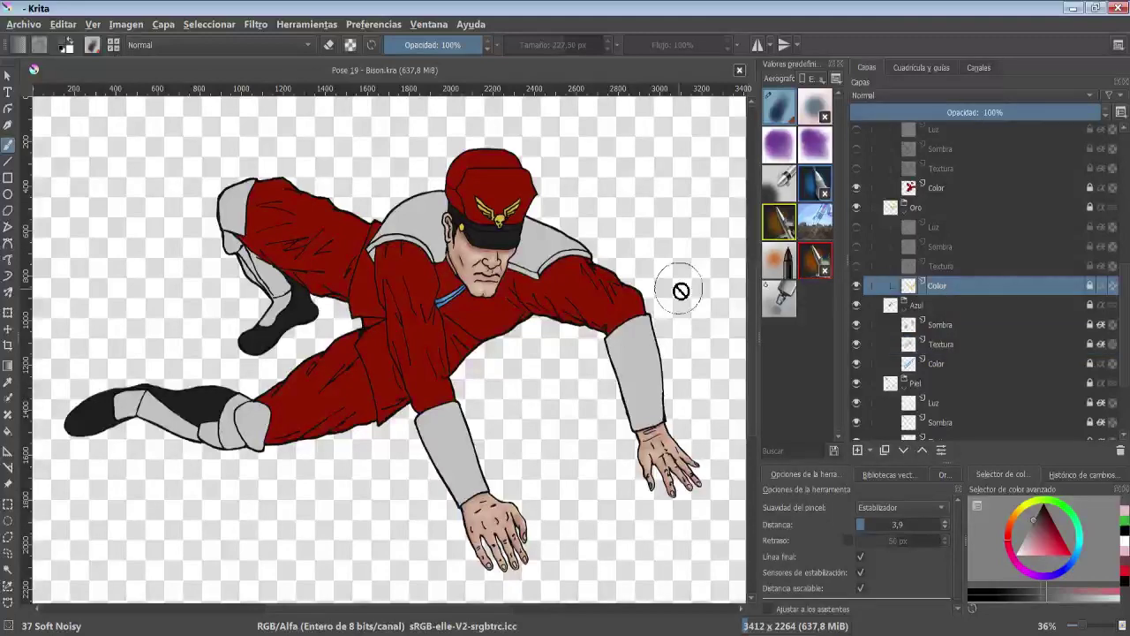
# Zoom to 100% and show the Oro group's Textura, Sombra and Luz layers on the cap emblem
pyautogui.press('1')
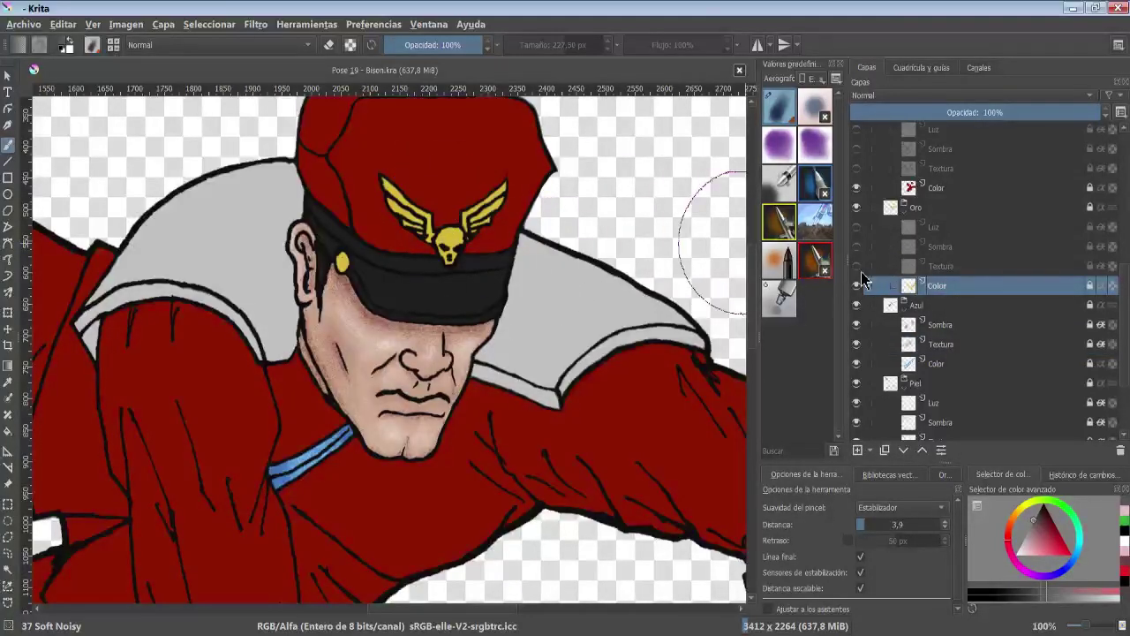
pyautogui.click(858, 267)
pyautogui.click(859, 248)
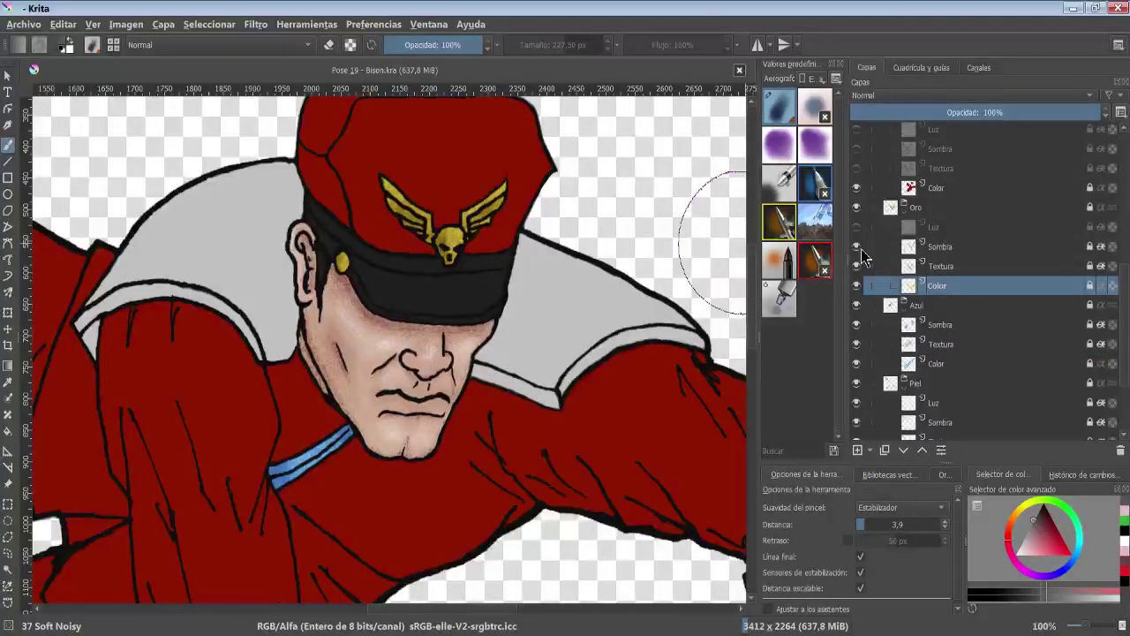
pyautogui.click(857, 228)
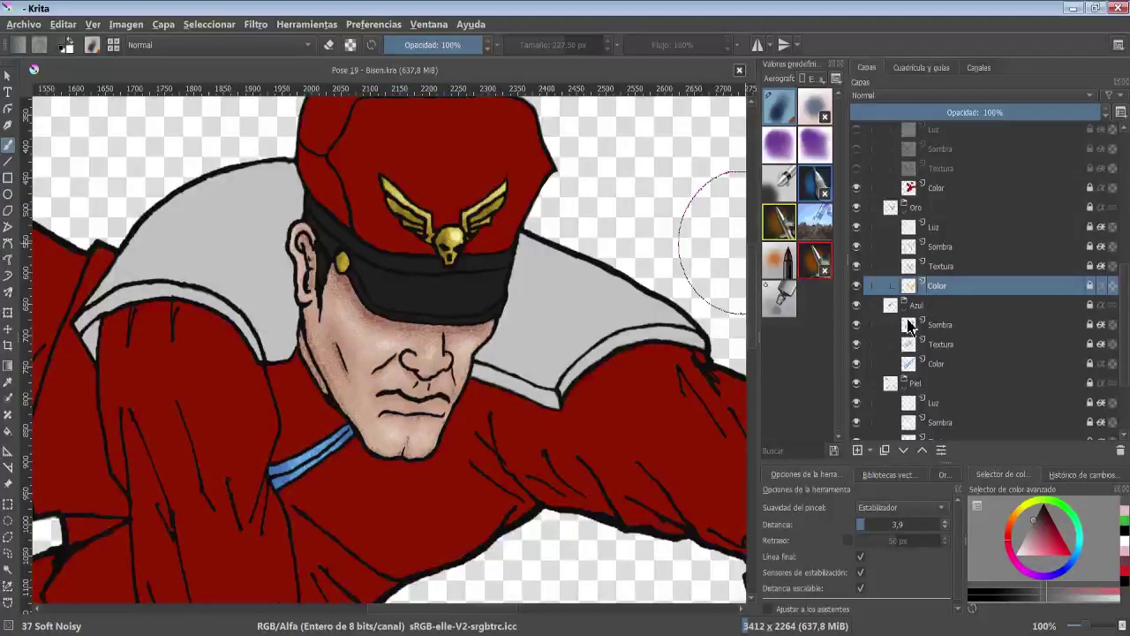
pyautogui.scroll(3, 940, 276)
# Fit the page and show the Ropa group's Textura, Sombra and Luz layers on the red clothing
pyautogui.click(933, 301)
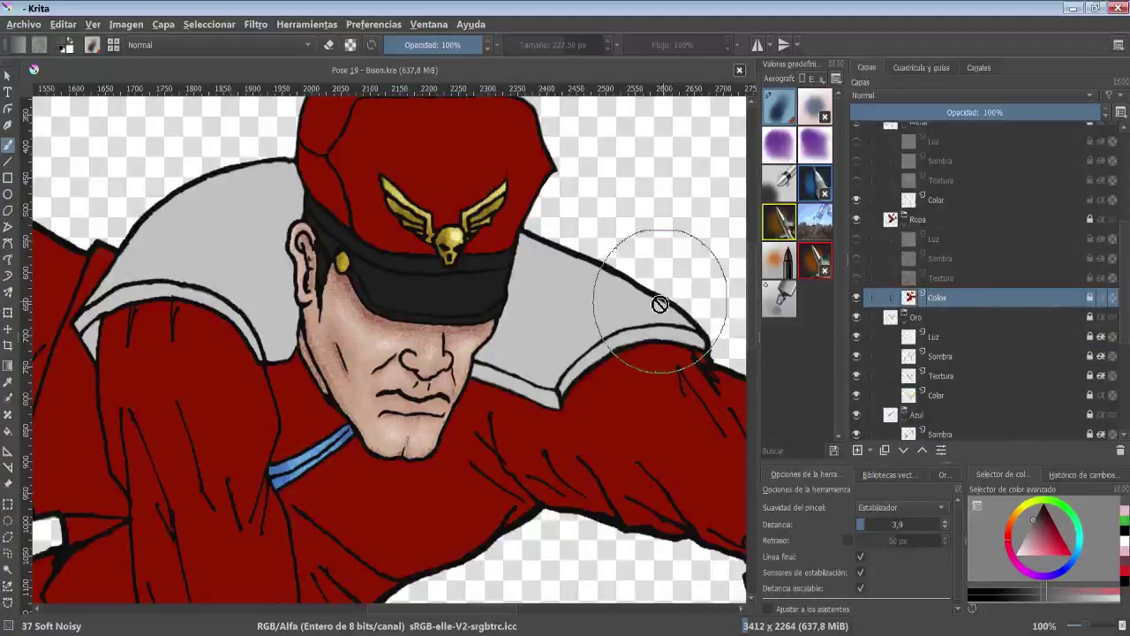
pyautogui.press('2')
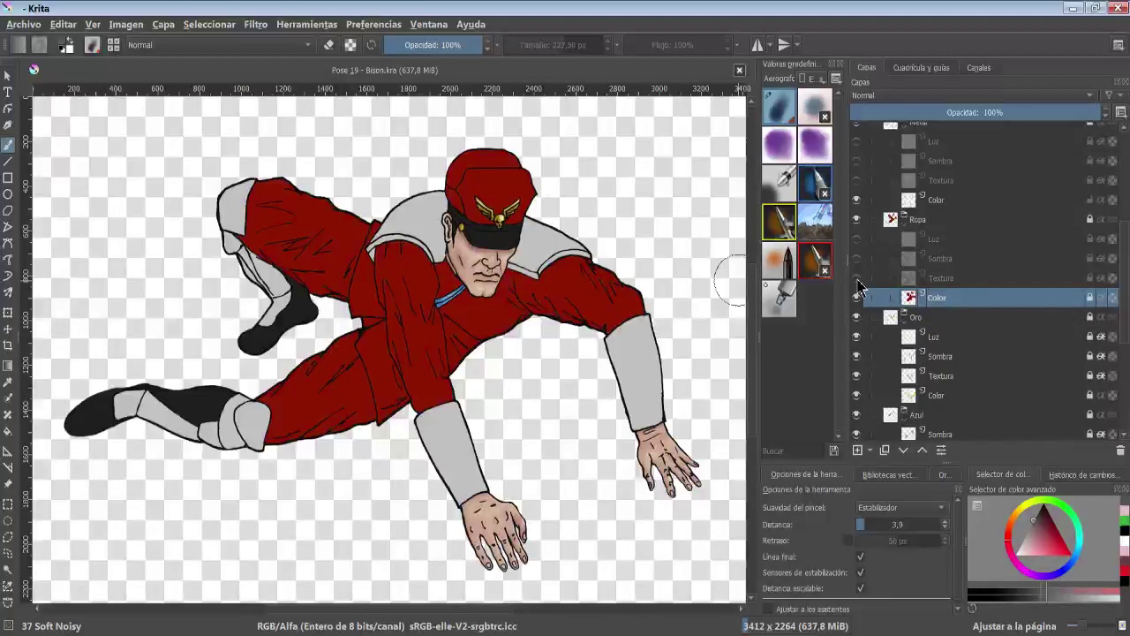
pyautogui.click(856, 279)
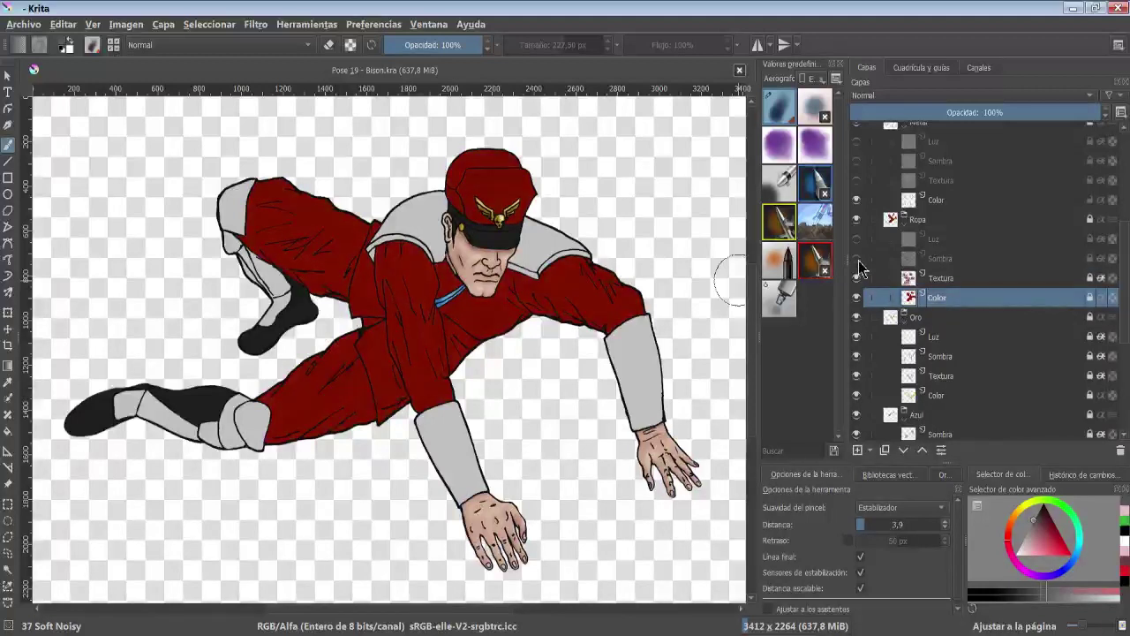
pyautogui.click(857, 259)
pyautogui.click(856, 239)
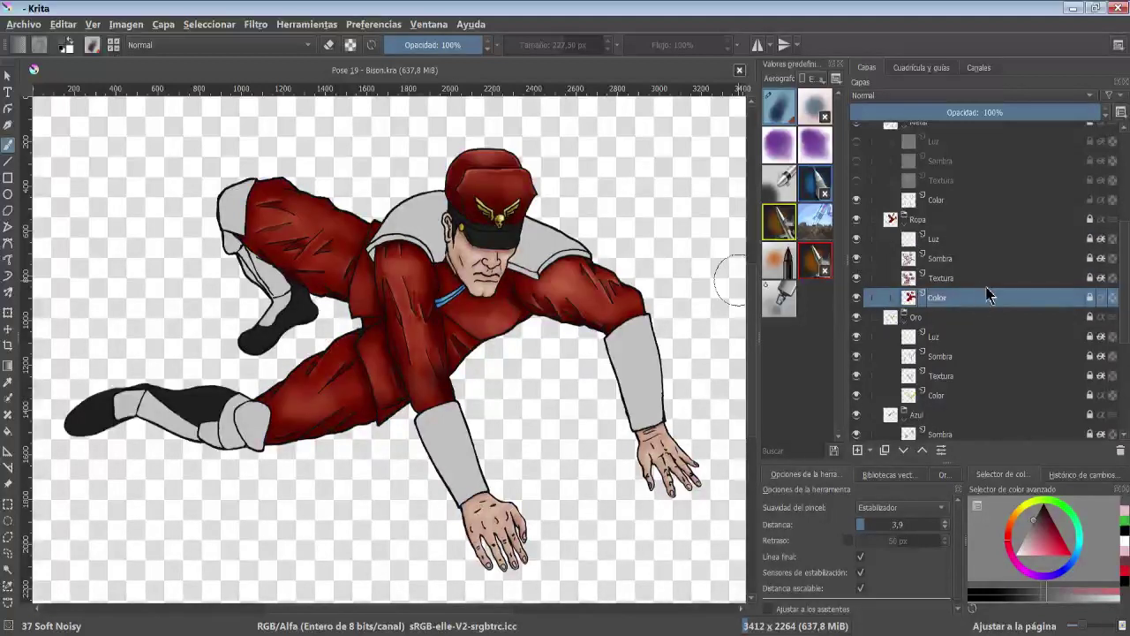
pyautogui.scroll(3, 992, 314)
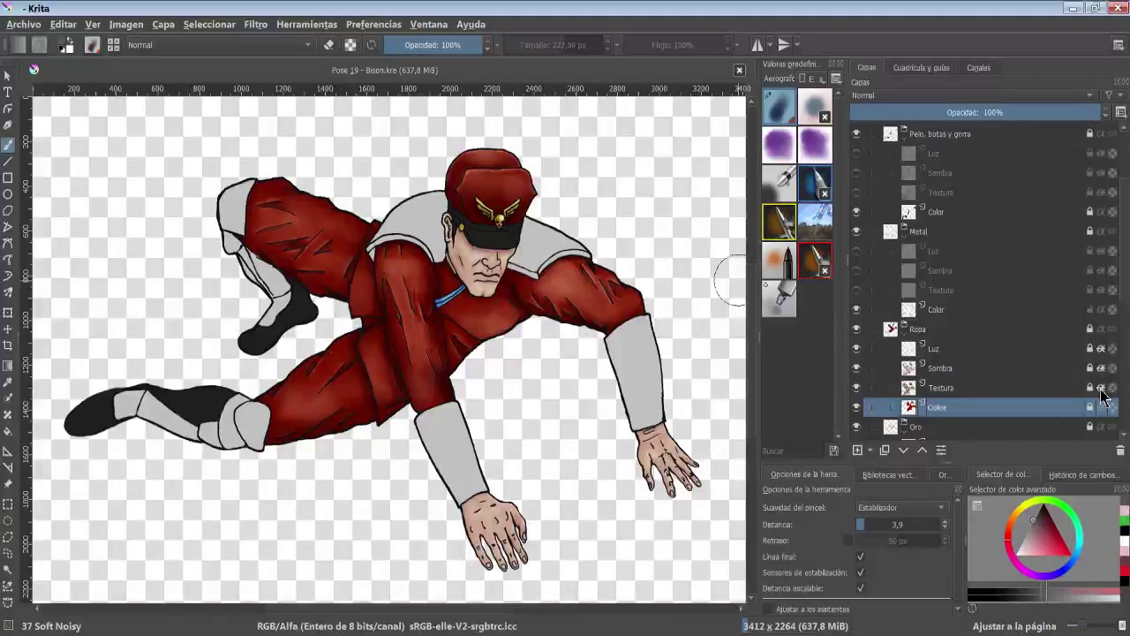
# Turn inherit alpha off on two Ropa sublayers, then back on
pyautogui.click(1101, 389)
pyautogui.click(1102, 368)
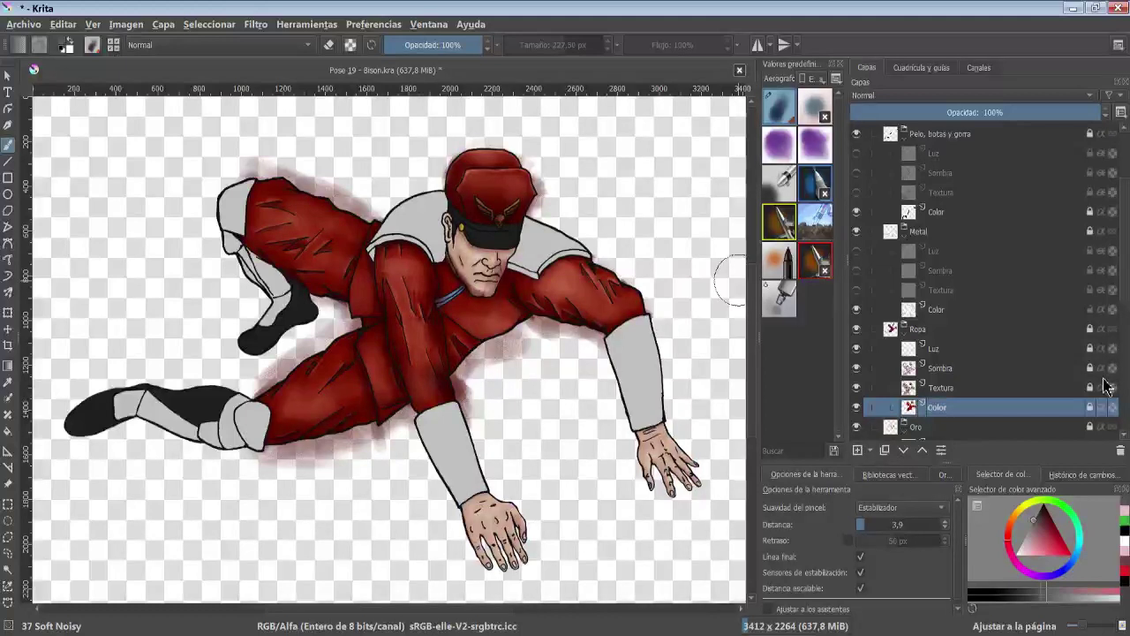
pyautogui.click(1101, 405)
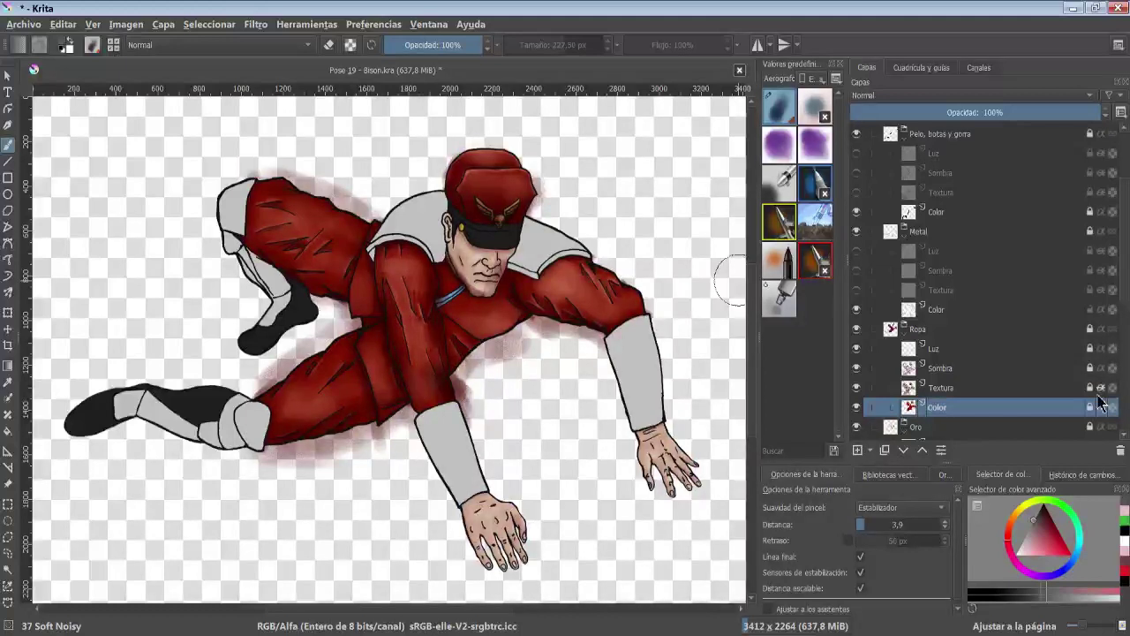
pyautogui.click(1101, 388)
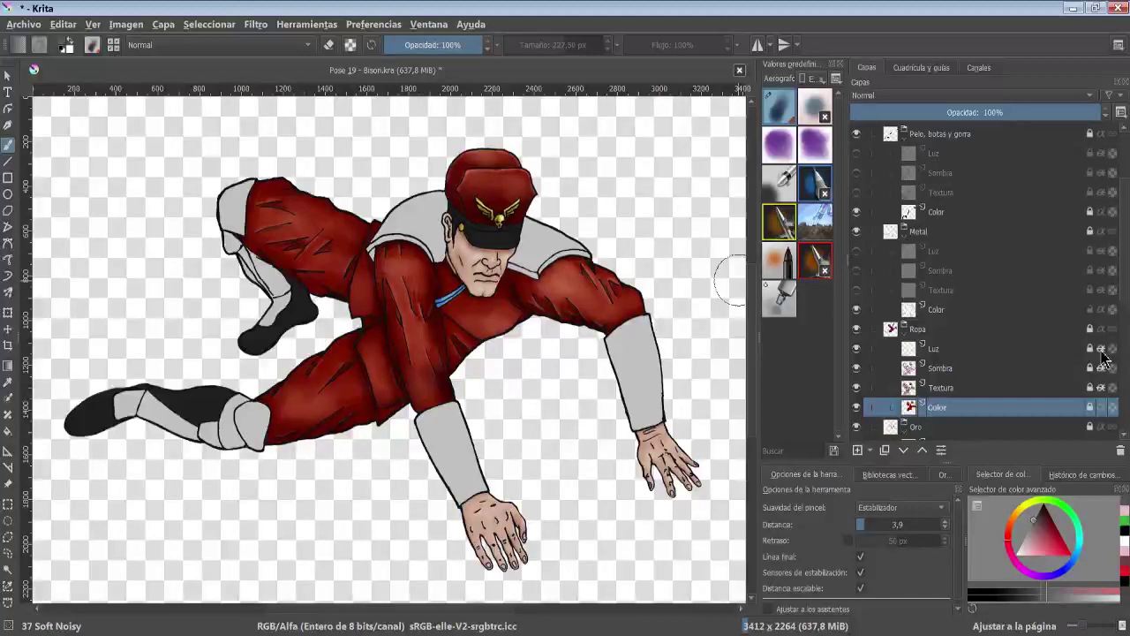
# Show the Metal group's Textura, Sombra and Luz layers
pyautogui.click(944, 315)
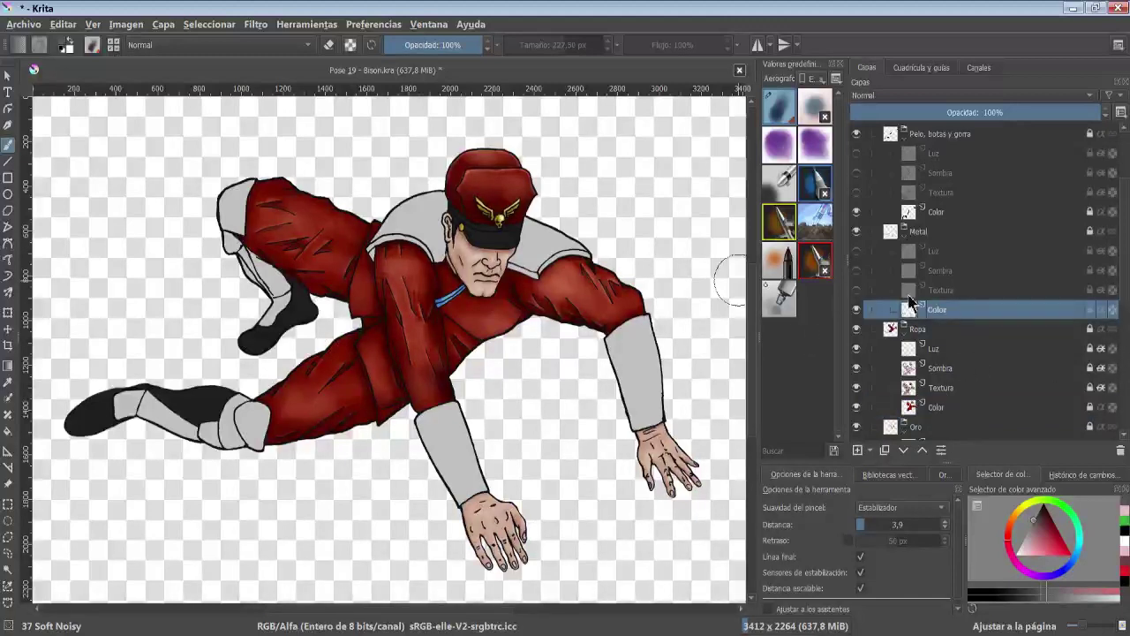
pyautogui.click(856, 292)
pyautogui.click(856, 271)
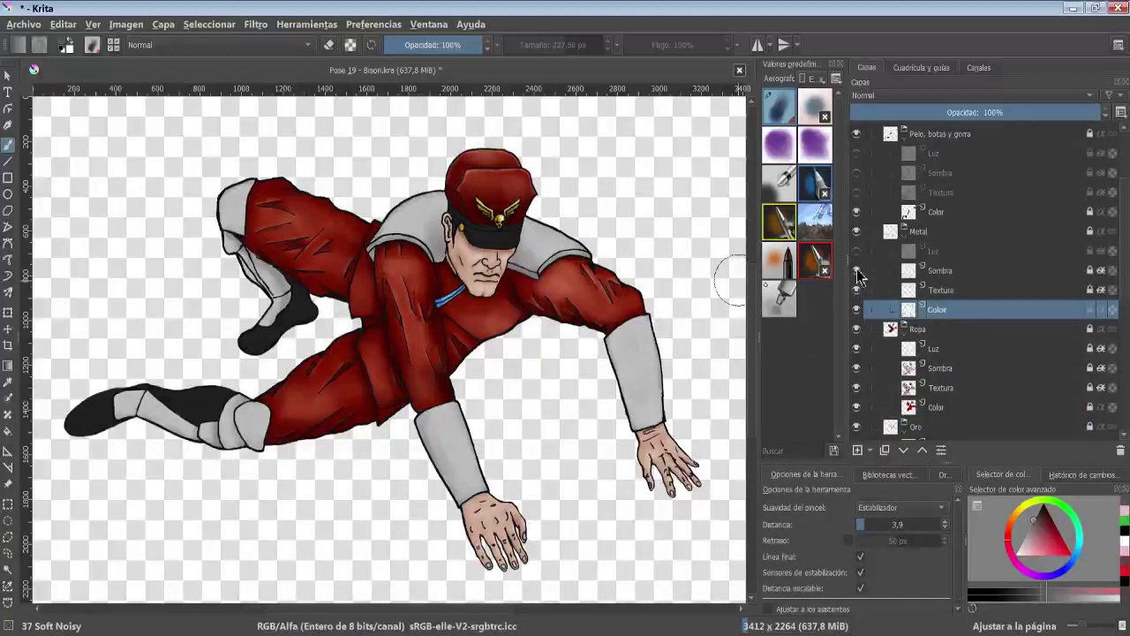
pyautogui.click(857, 252)
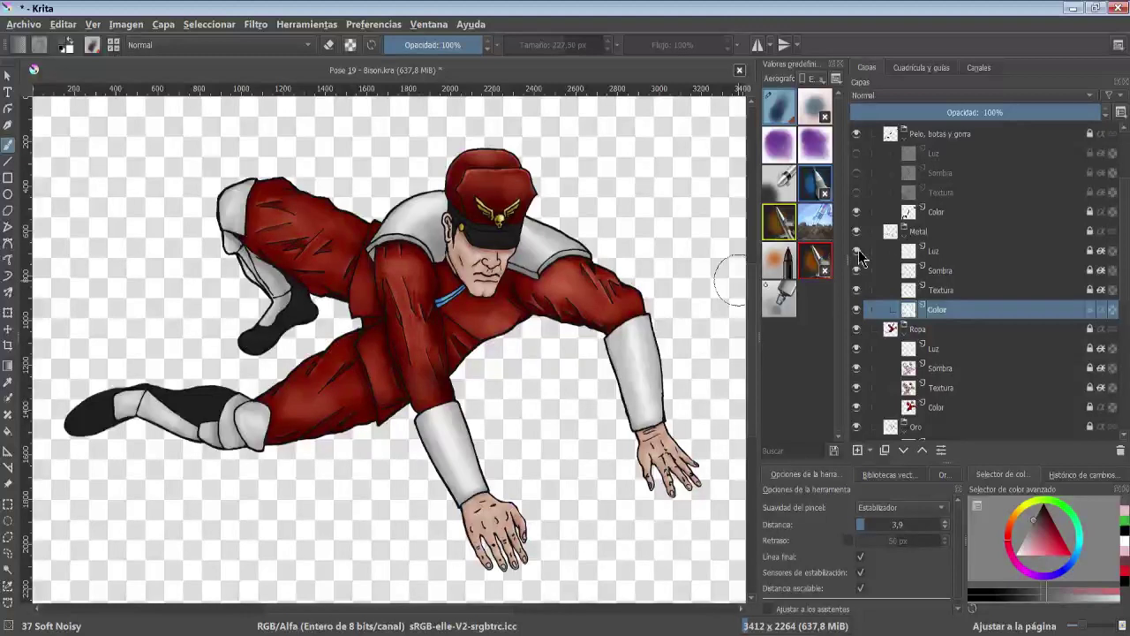
pyautogui.click(944, 254)
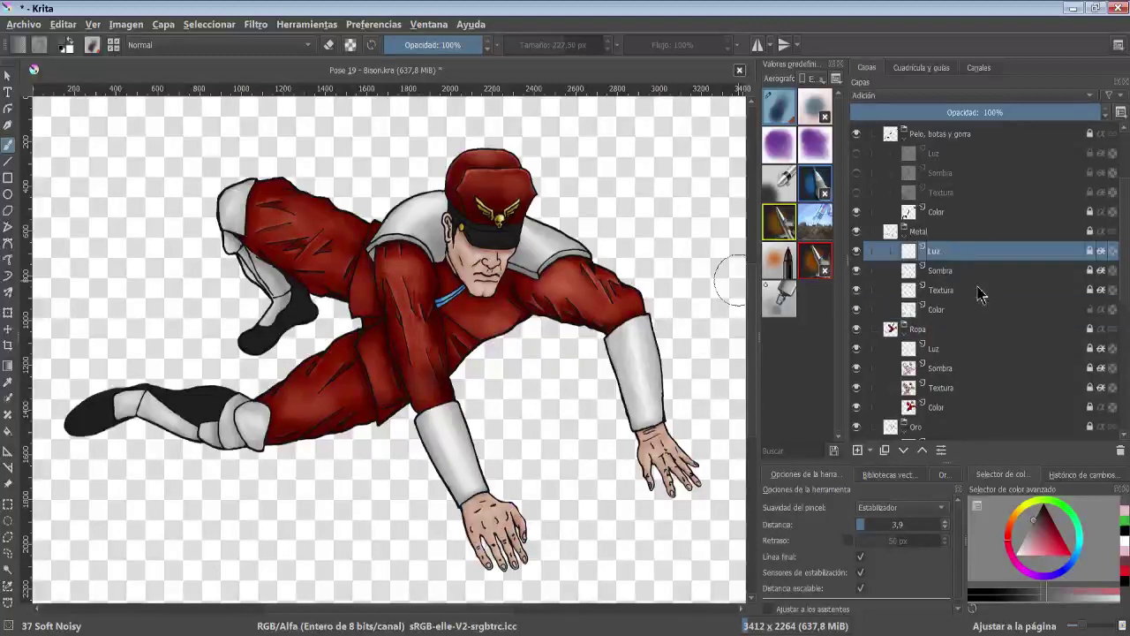
pyautogui.scroll(1, 977, 294)
pyautogui.scroll(2, 989, 291)
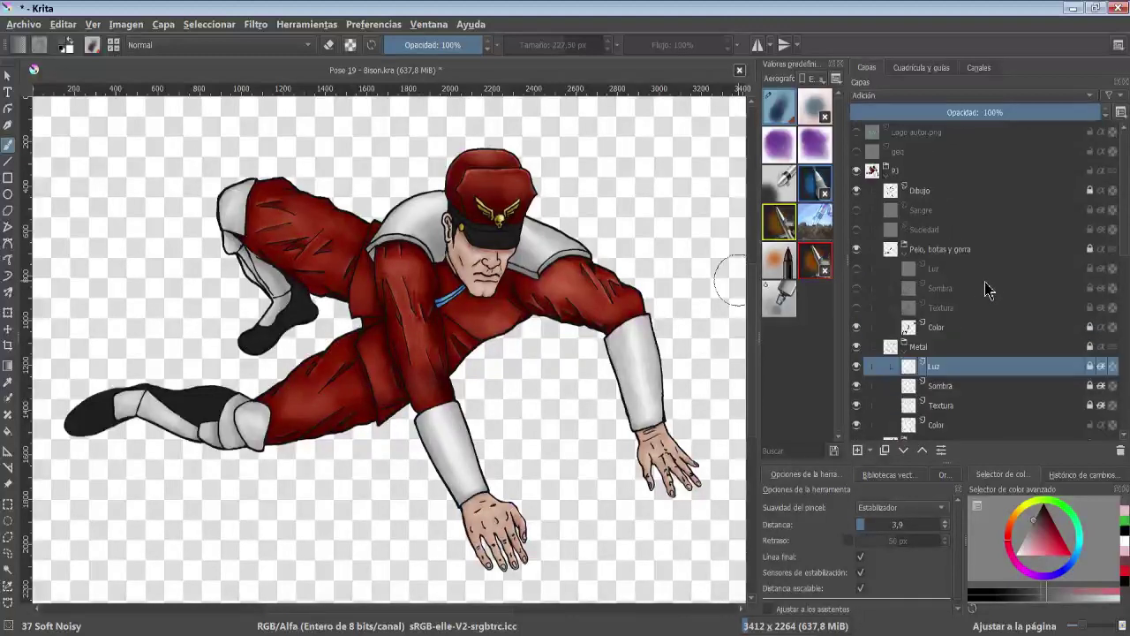
# Show the Pelo, botas y gorra group's Textura, Sombra and Luz layers
pyautogui.click(943, 329)
pyautogui.click(940, 309)
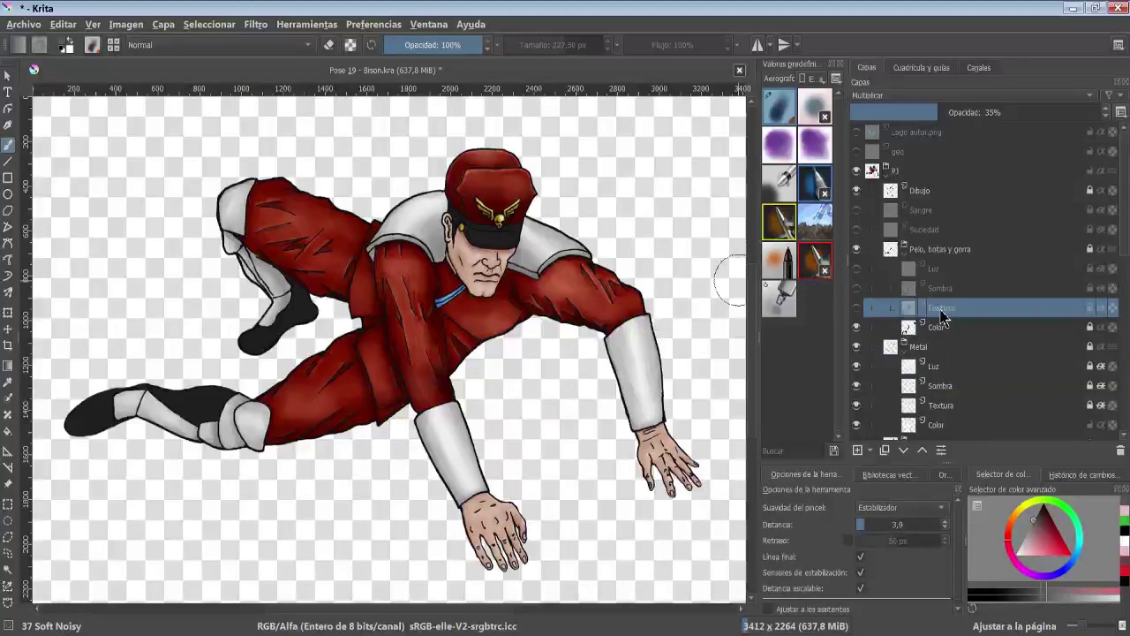
pyautogui.click(859, 308)
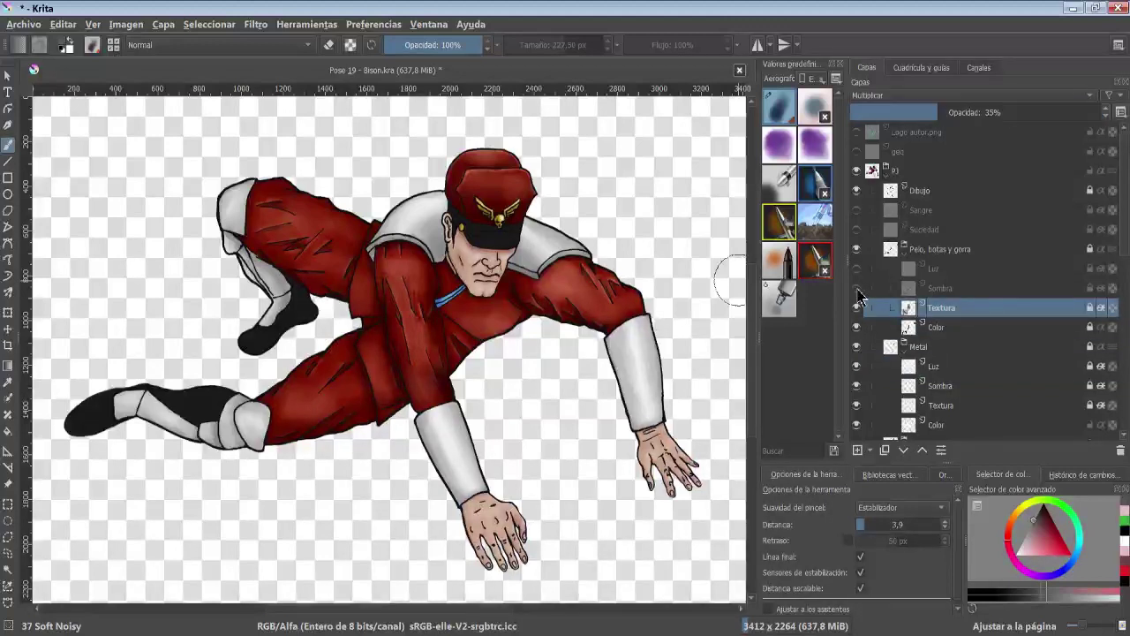
pyautogui.click(856, 288)
pyautogui.click(857, 269)
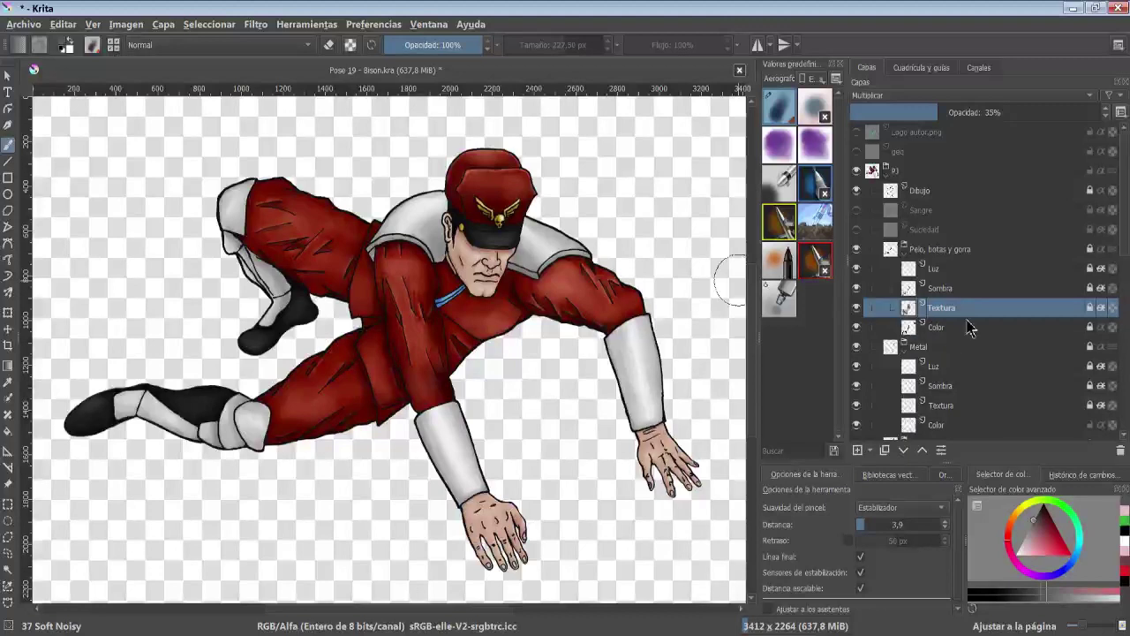
# Show the Suciedad, Sangre, drop Sombra, Fondo gradient and background Textura layers
pyautogui.click(933, 235)
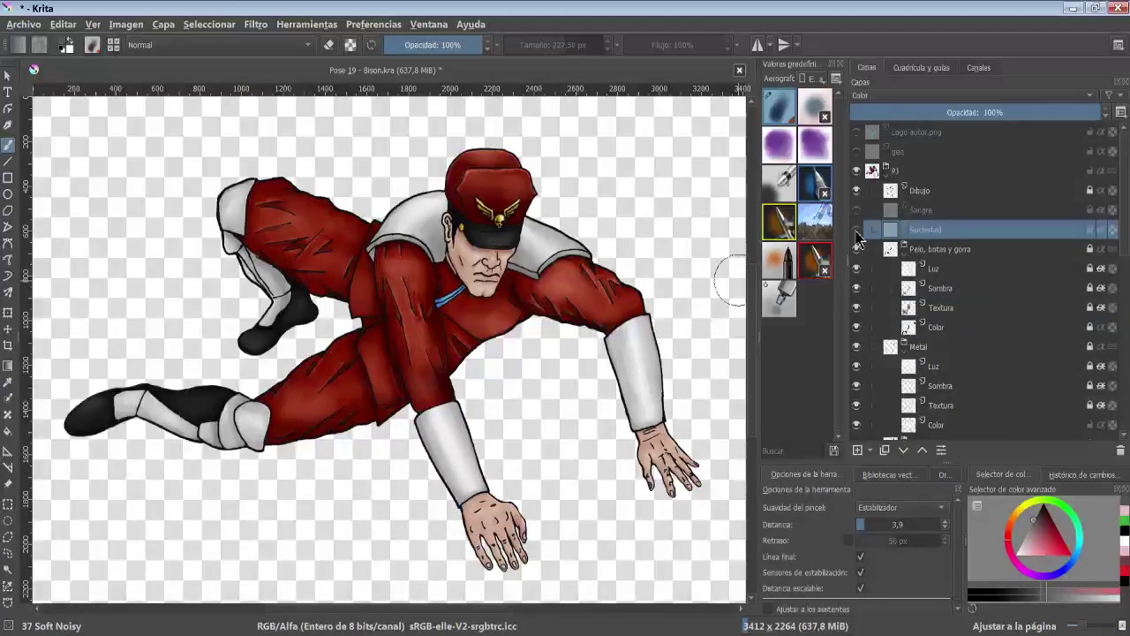
pyautogui.click(857, 231)
pyautogui.click(856, 210)
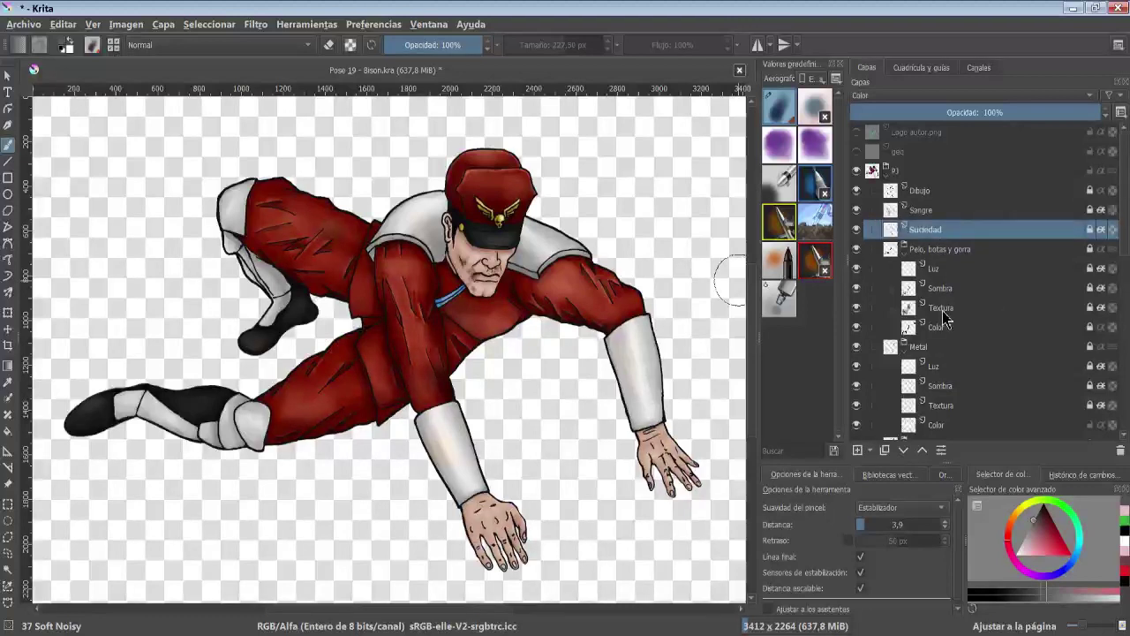
pyautogui.scroll(-5, 941, 320)
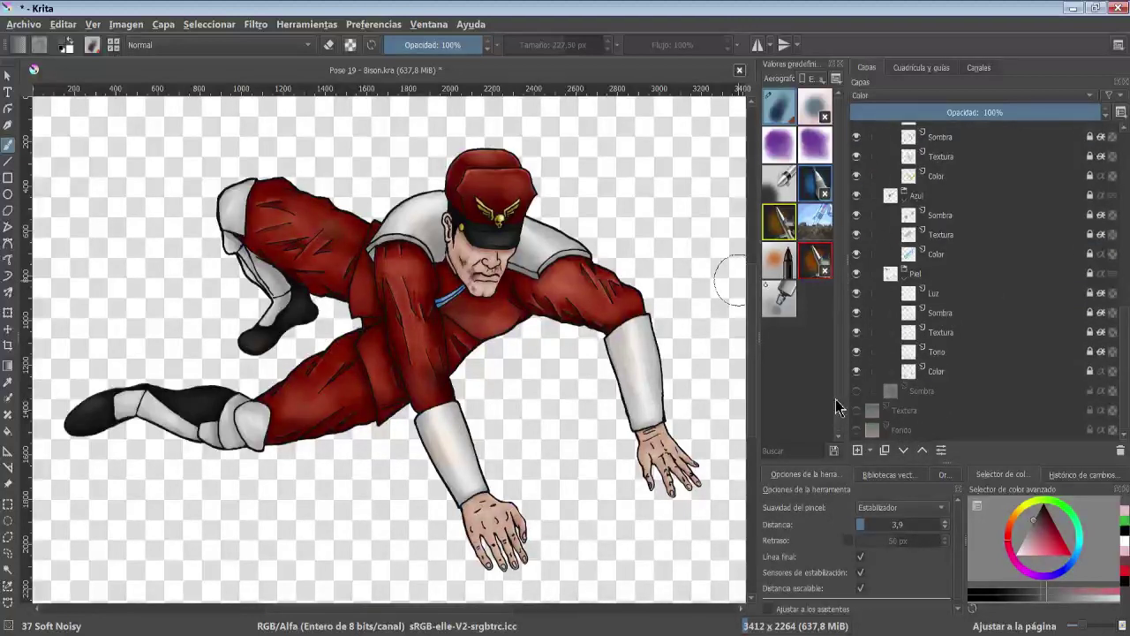
pyautogui.click(857, 391)
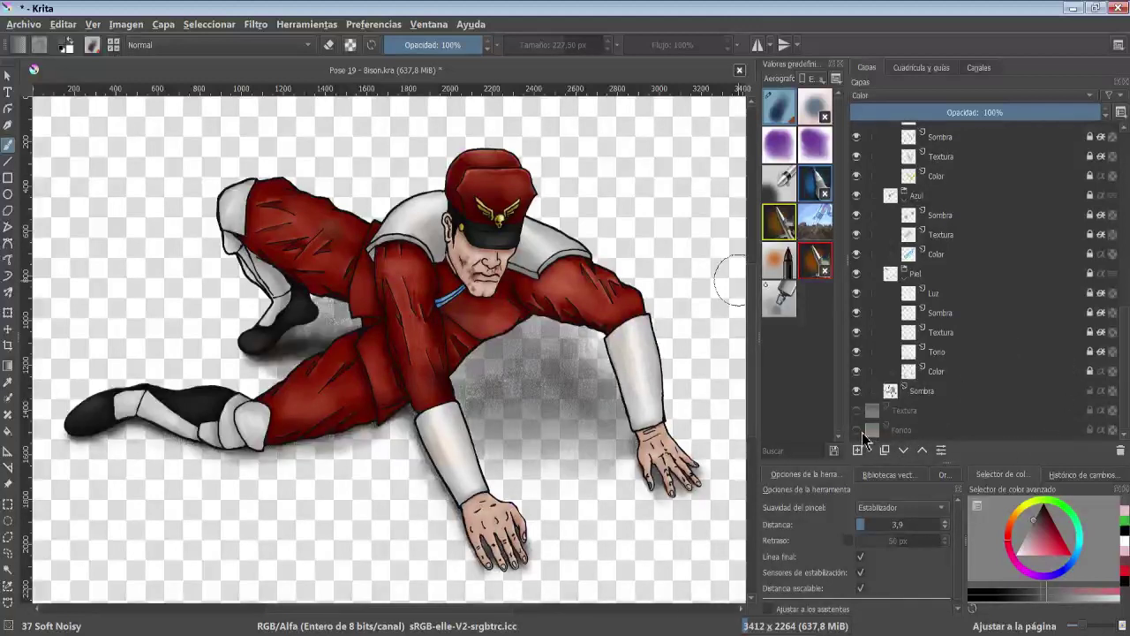
pyautogui.click(856, 430)
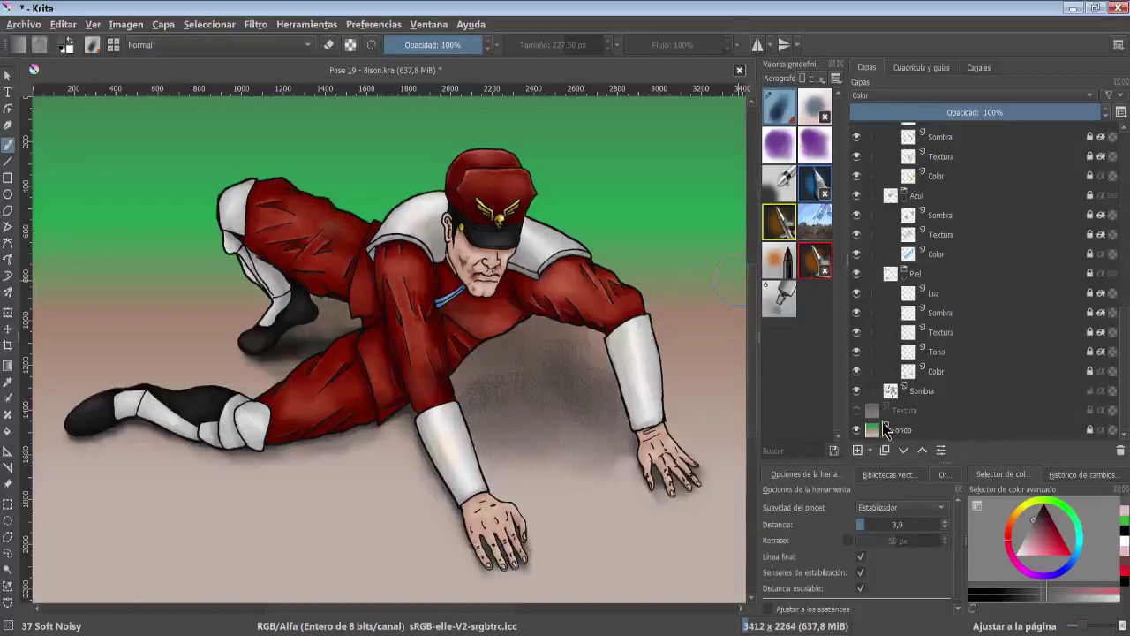
pyautogui.click(856, 411)
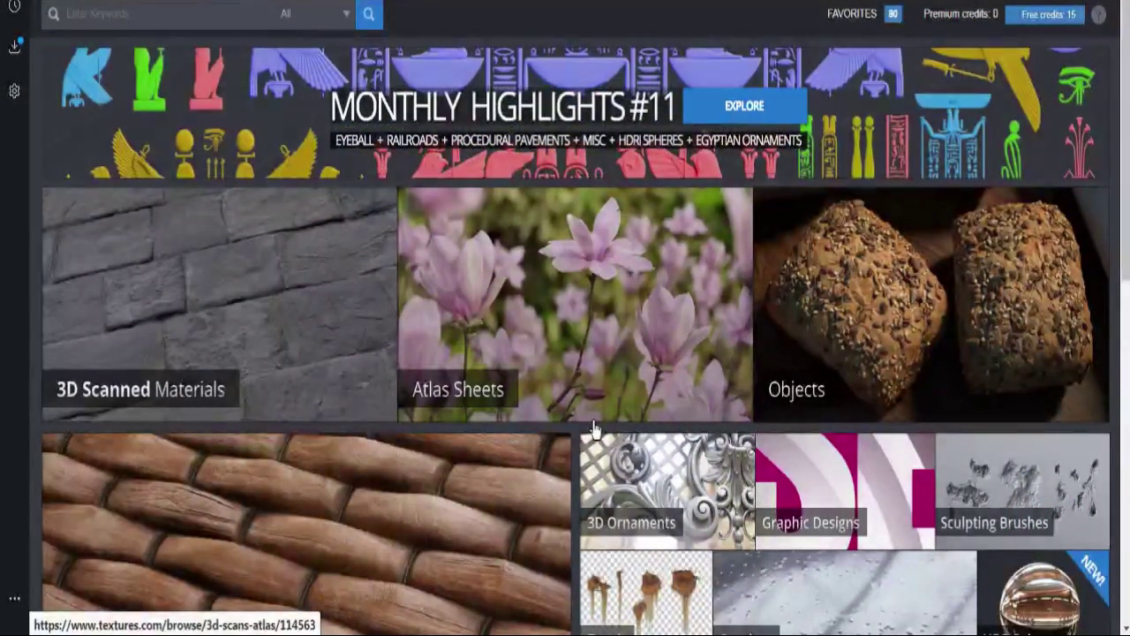
# Open the Landscapes photo texture category on Textures.com
pyautogui.scroll(-2, 594, 429)
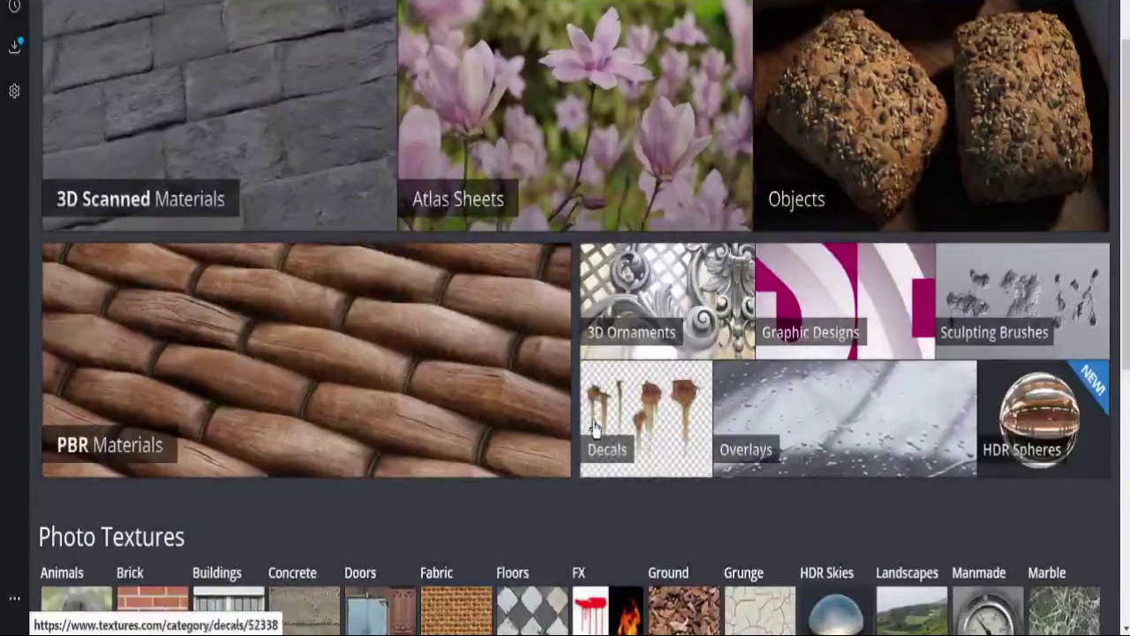
pyautogui.scroll(-4, 594, 428)
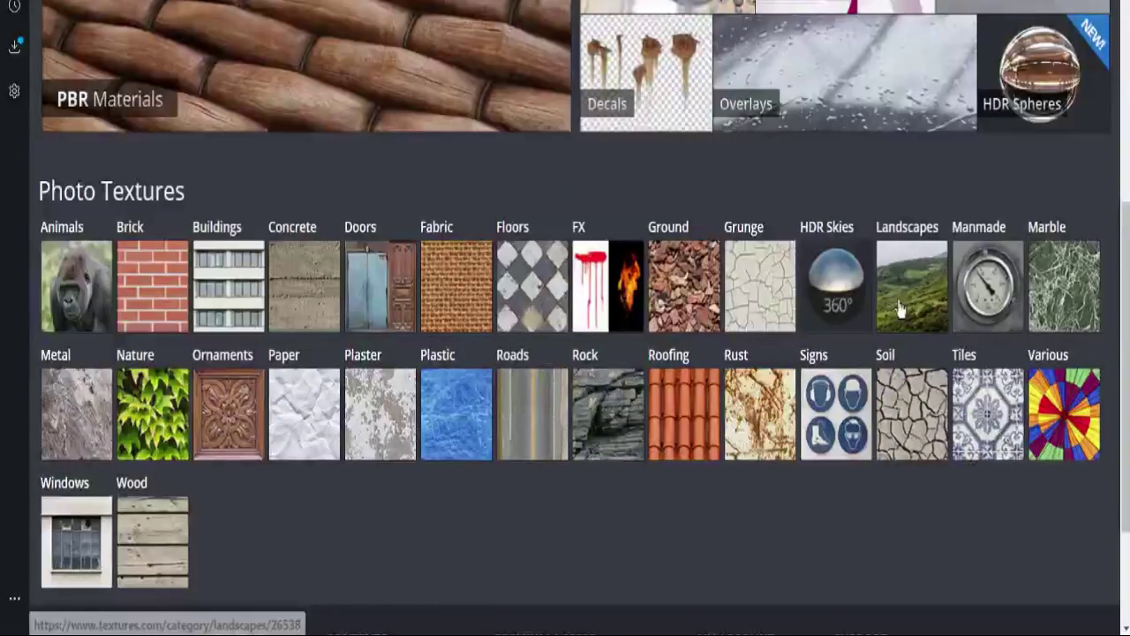
pyautogui.click(900, 367)
pyautogui.scroll(-4, 913, 286)
pyautogui.scroll(-3, 889, 270)
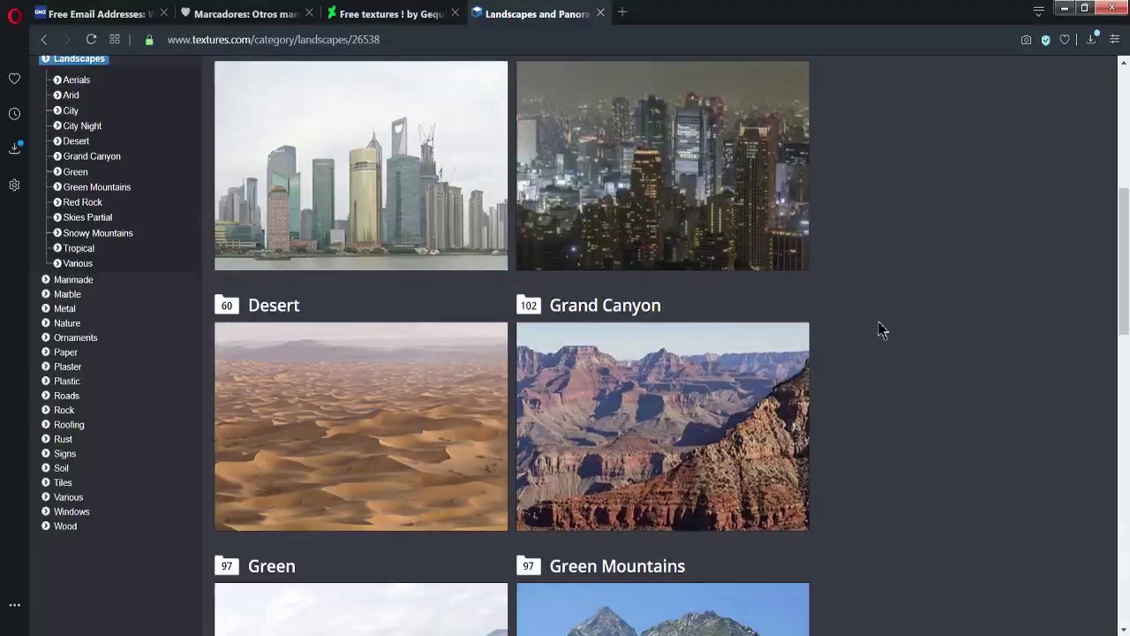
pyautogui.scroll(-3, 879, 325)
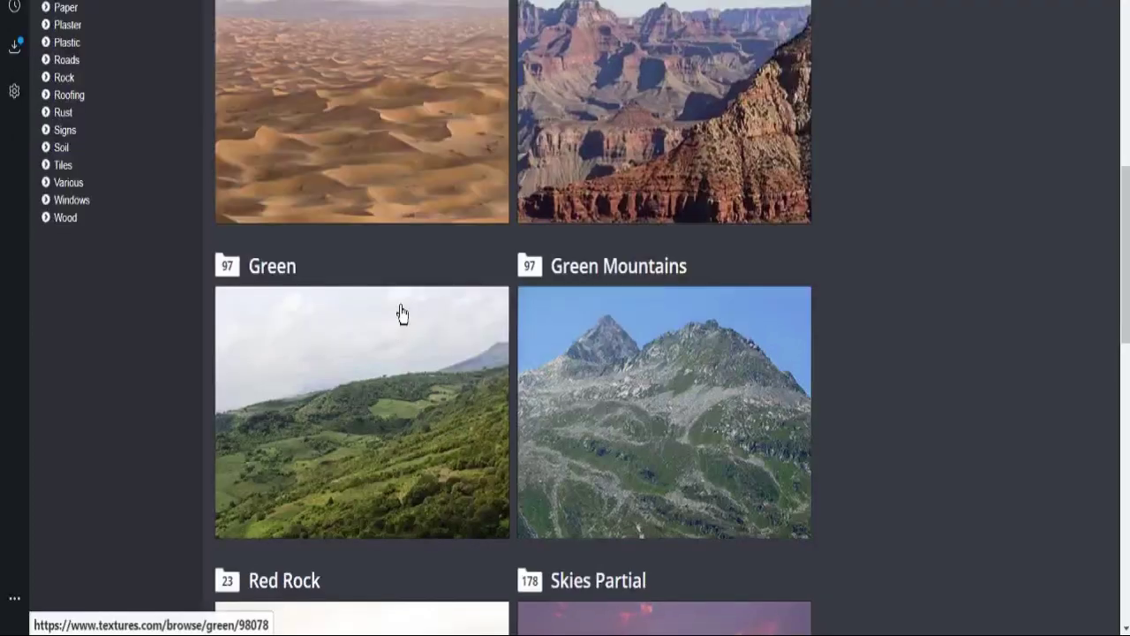
# Open LandscapesGreen0079 under Green and download Image 1 at Medium (1600x1067)
pyautogui.click(398, 376)
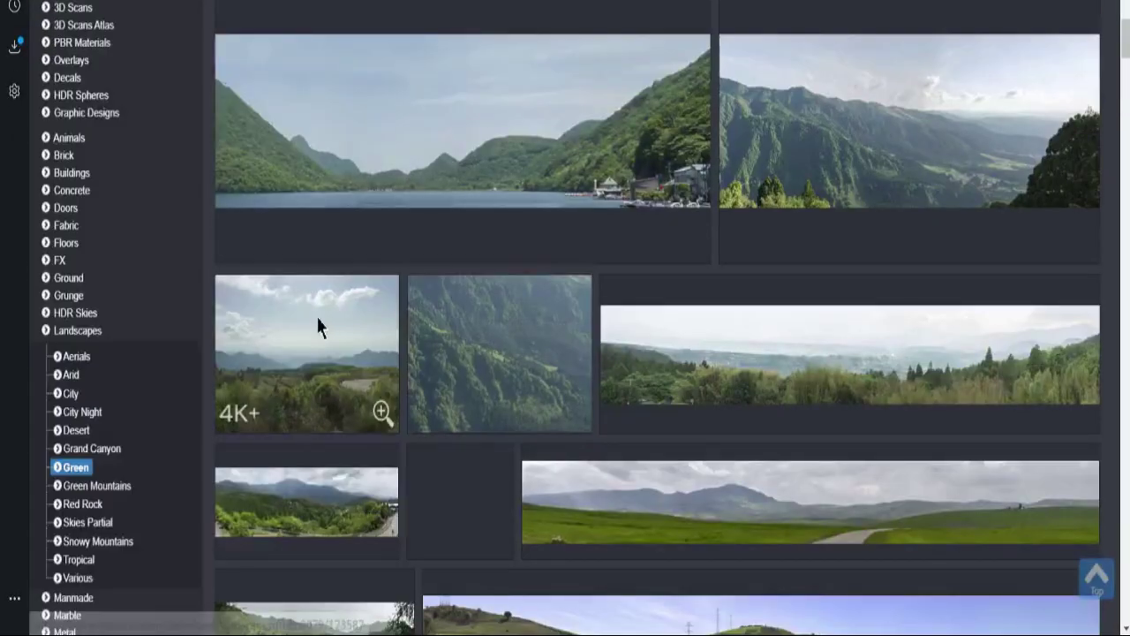
pyautogui.click(318, 327)
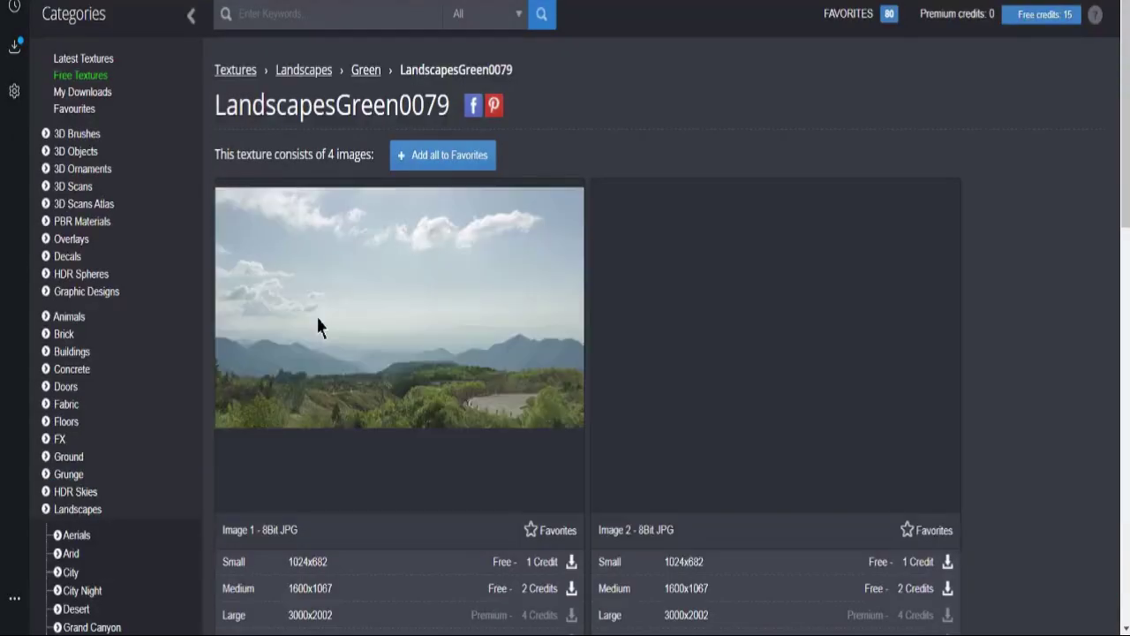
pyautogui.scroll(-2, 345, 292)
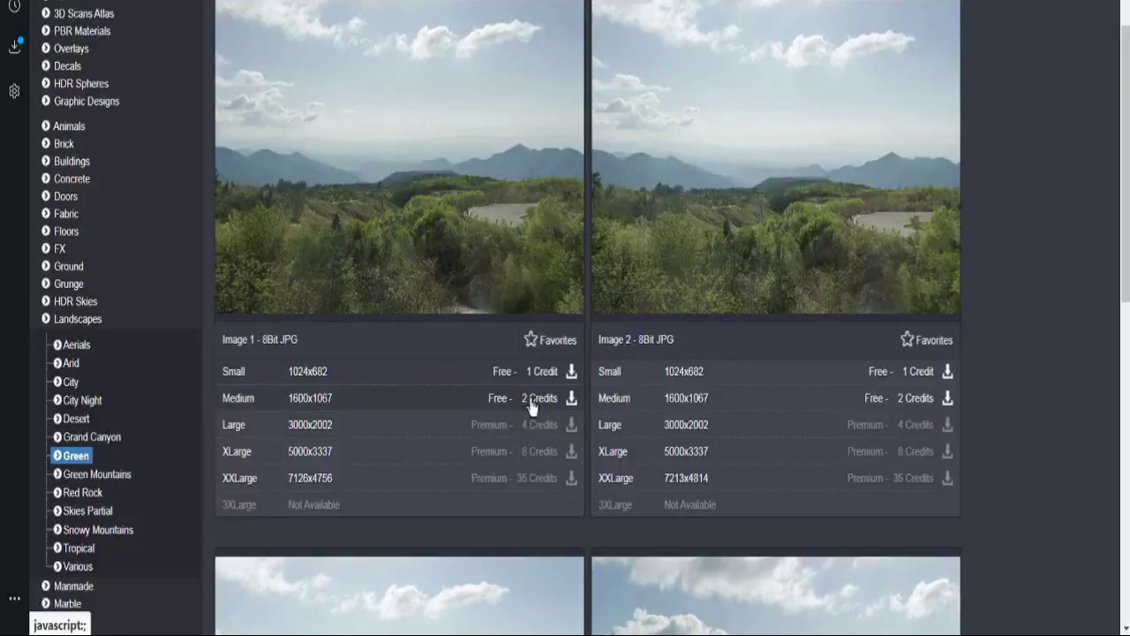
pyautogui.scroll(3, 569, 393)
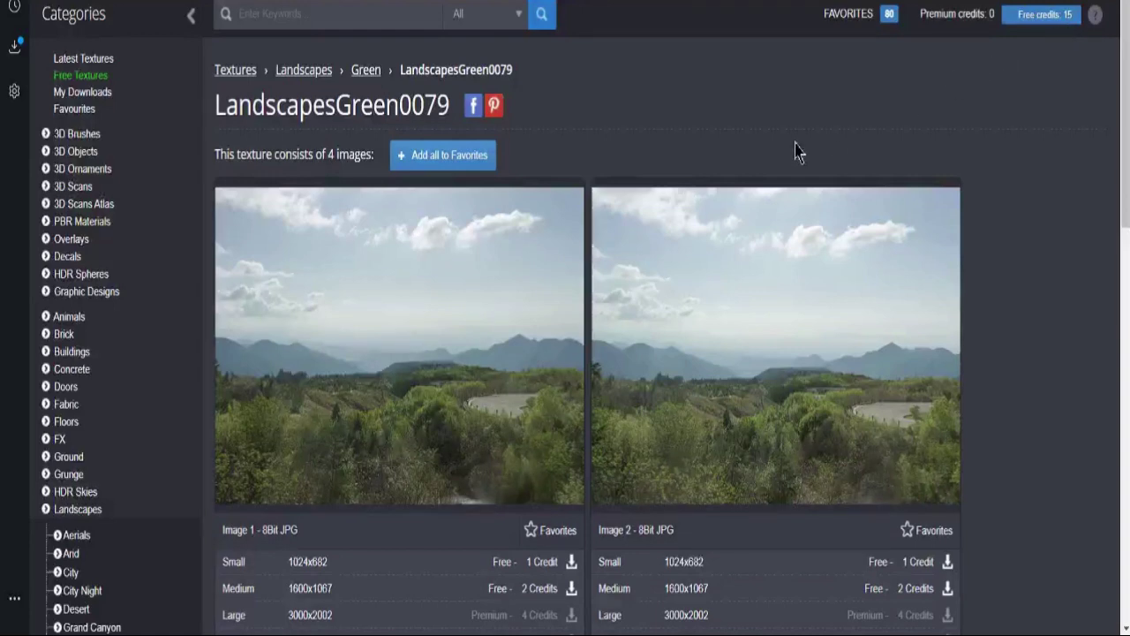
pyautogui.scroll(-2, 707, 199)
pyautogui.scroll(-1, 591, 282)
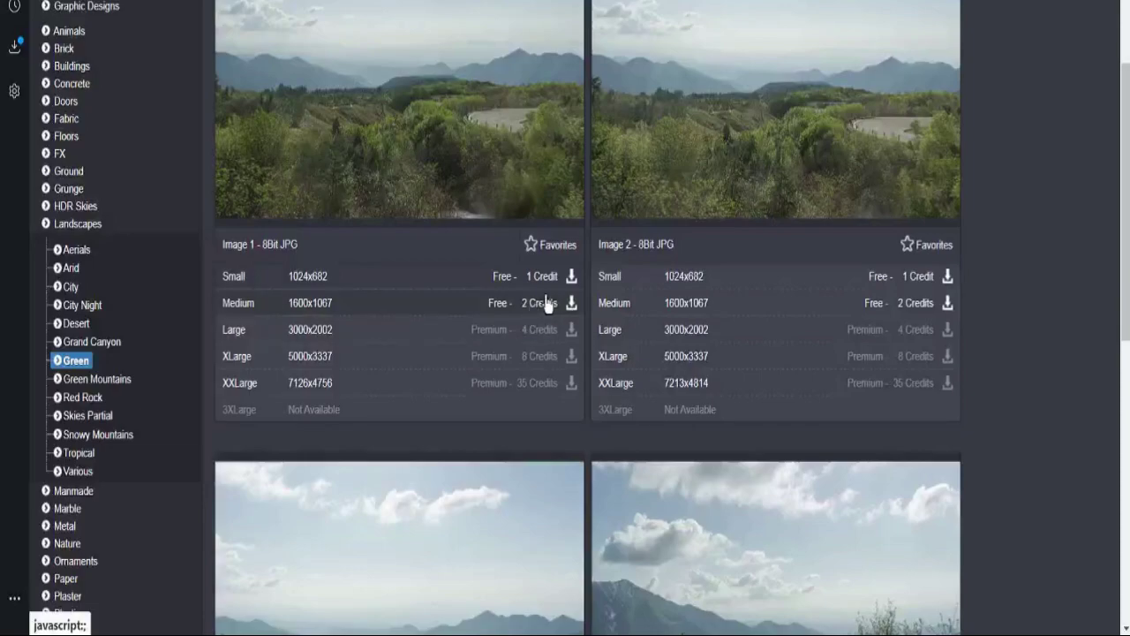
pyautogui.click(573, 305)
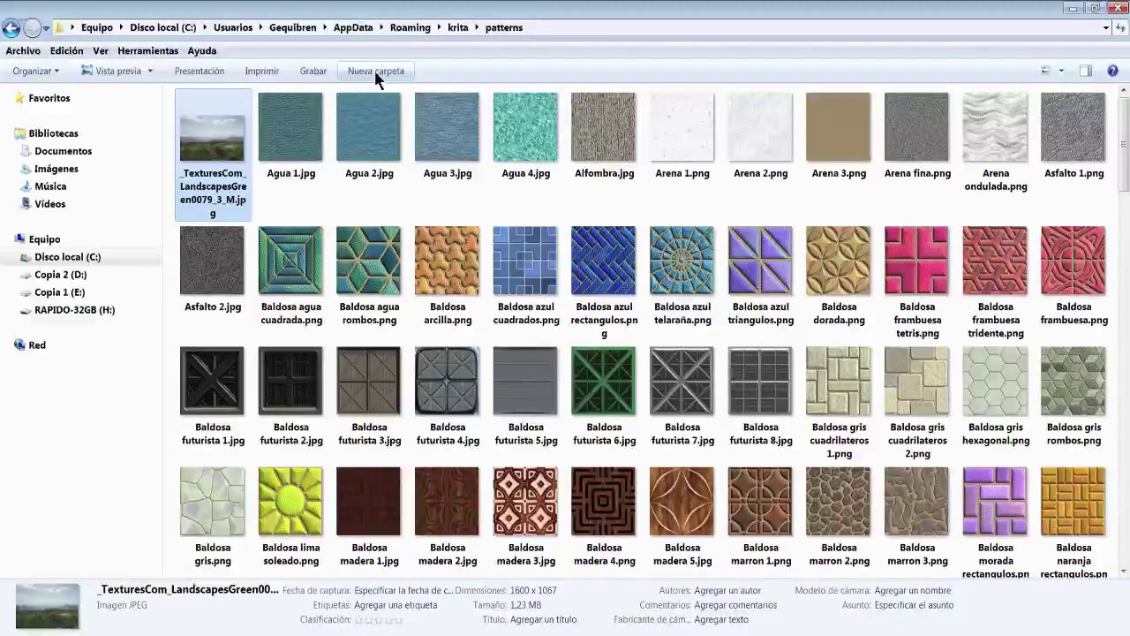
# Show the patterns folder path as text and highlight its user, AppData, Roaming and krita parts
pyautogui.click(548, 33)
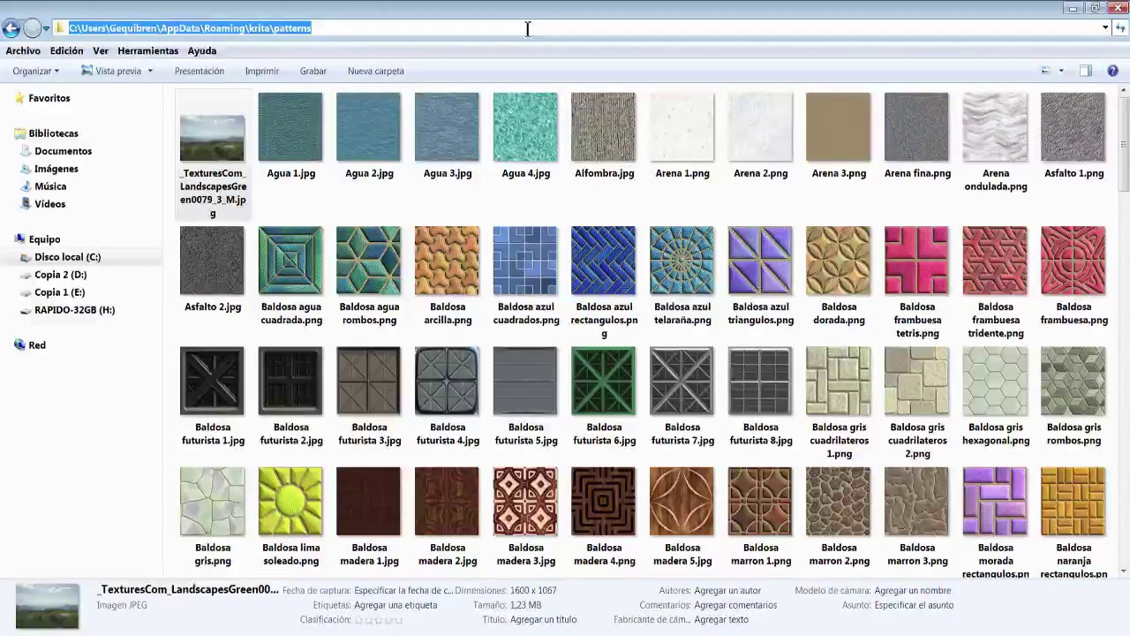
pyautogui.click(328, 29)
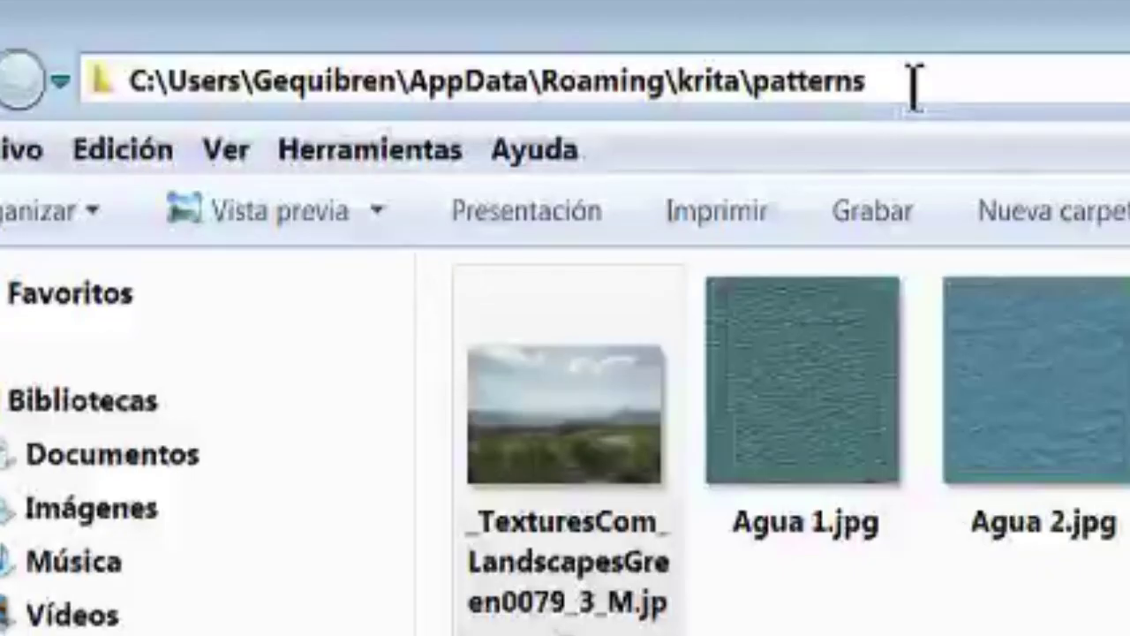
pyautogui.moveTo(883, 83)
pyautogui.mouseDown()
pyautogui.moveTo(465, 124)
pyautogui.moveTo(416, 83)
pyautogui.mouseUp()
pyautogui.doubleClick(322, 81)
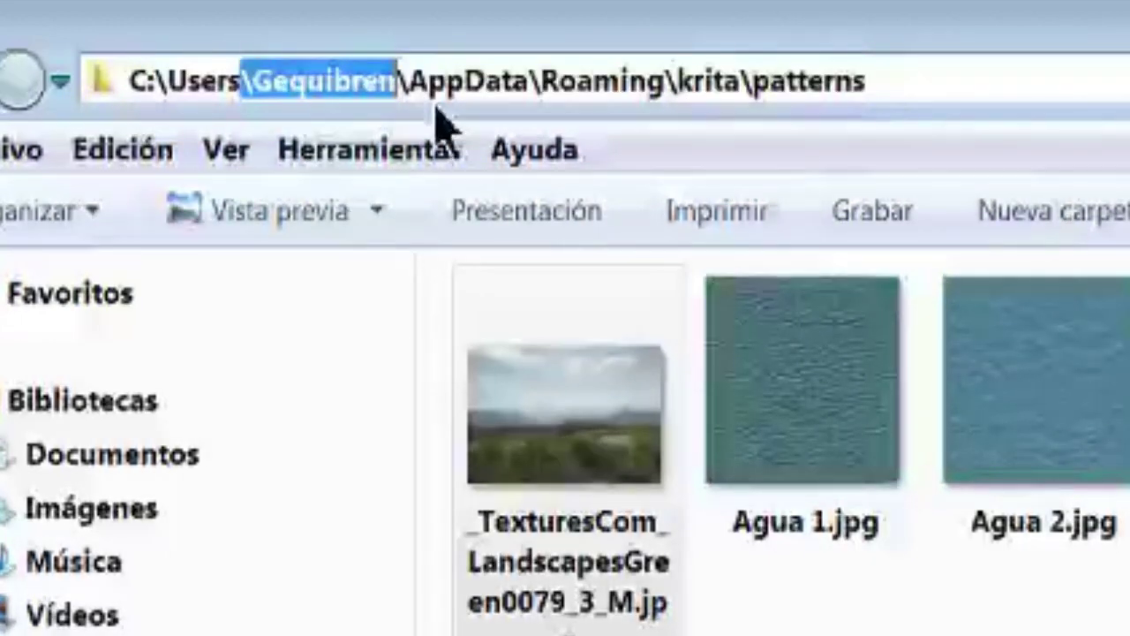
pyautogui.doubleClick(461, 83)
pyautogui.doubleClick(585, 83)
pyautogui.doubleClick(681, 83)
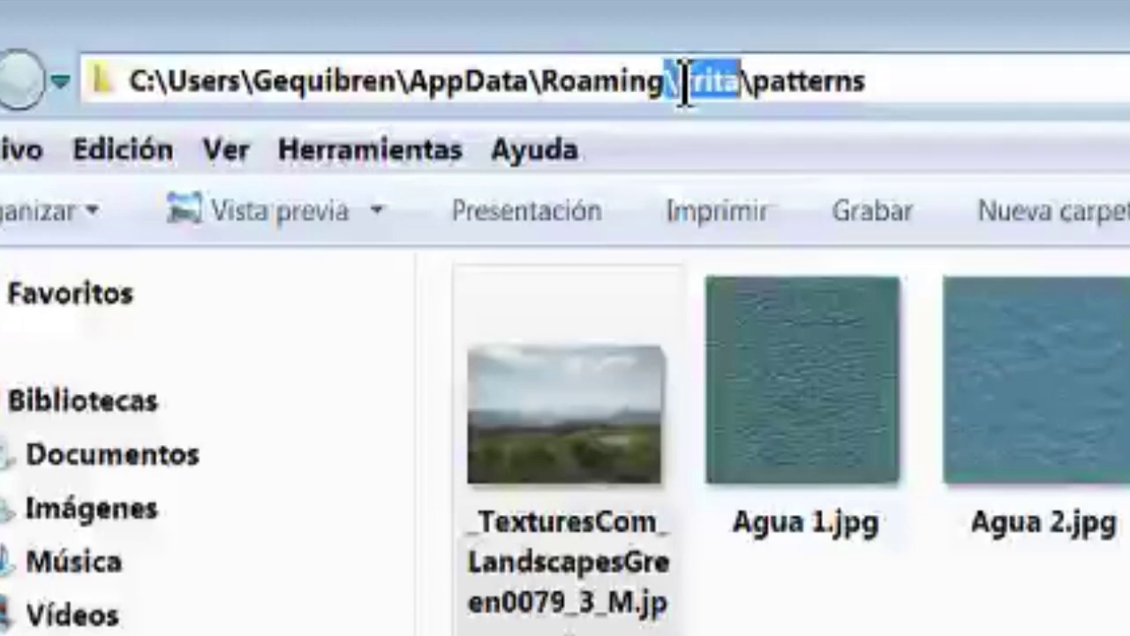
pyautogui.click(827, 81)
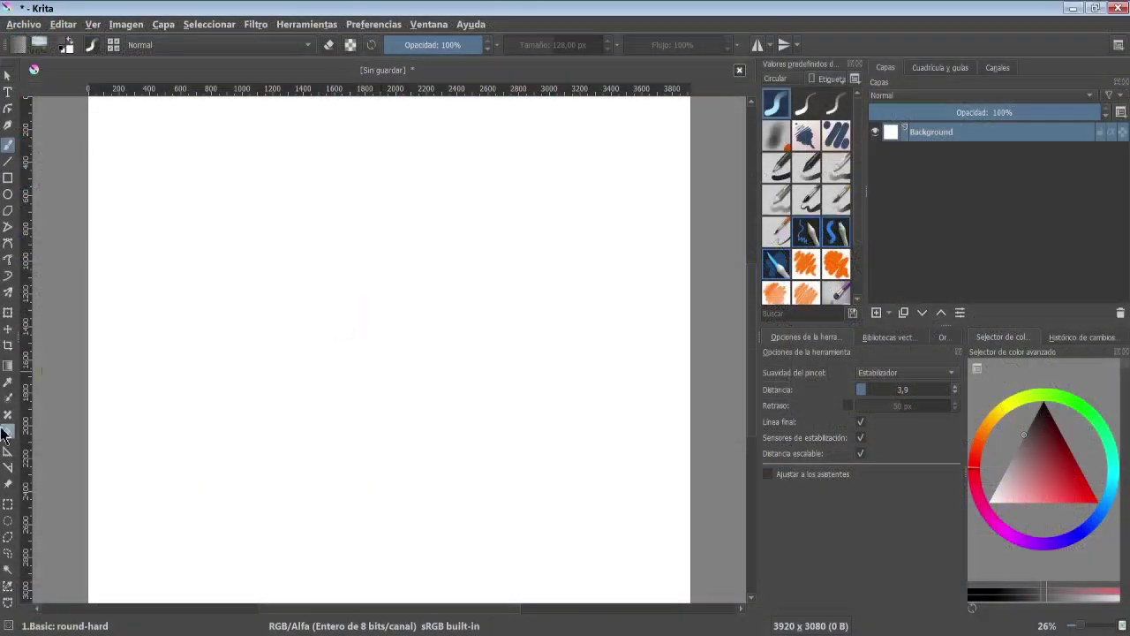
# Close the bison drawing without saving and undo the landscape pattern fill
pyautogui.press('f')
pyautogui.click(222, 396)
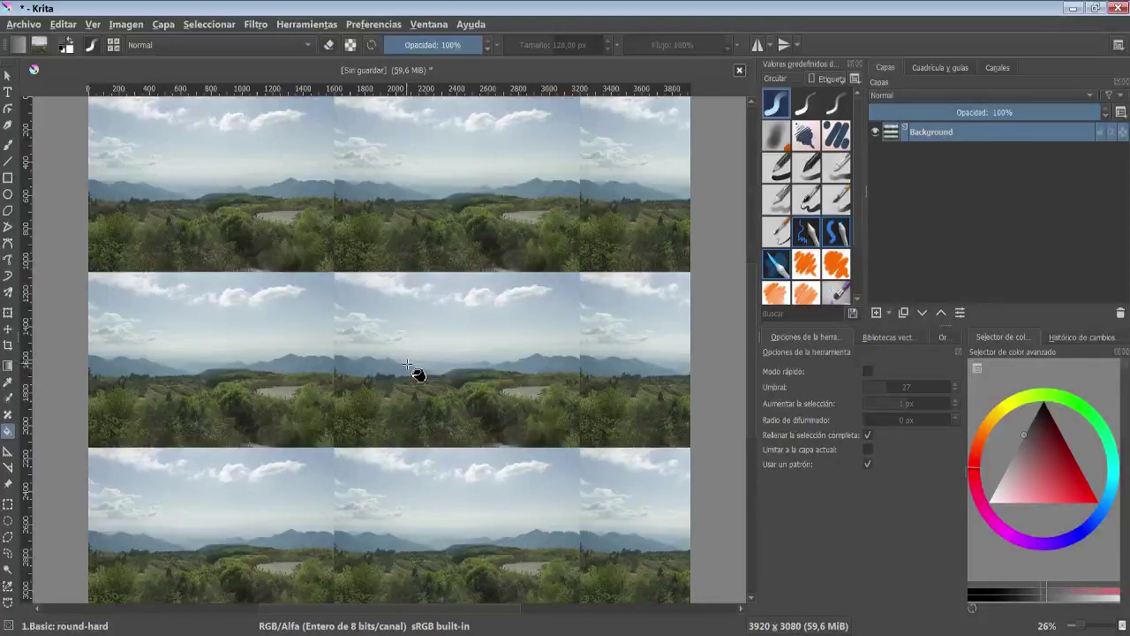
pyautogui.hotkey('ctrl', 'z')
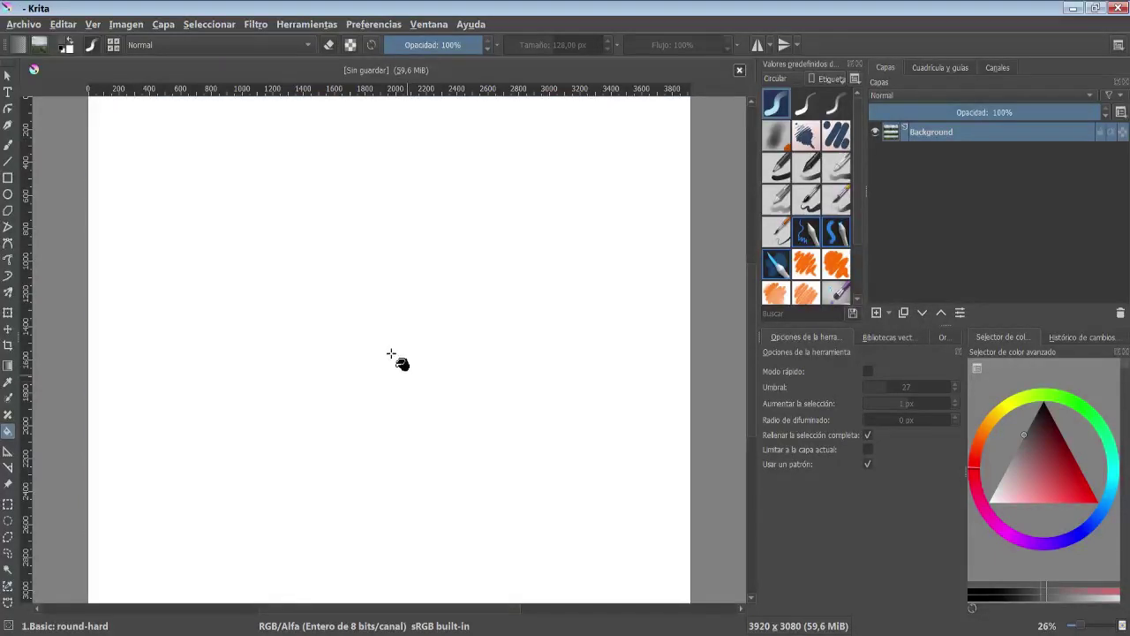
# Choose the Baldosa arcilla pattern and fill the canvas with it
pyautogui.click(40, 46)
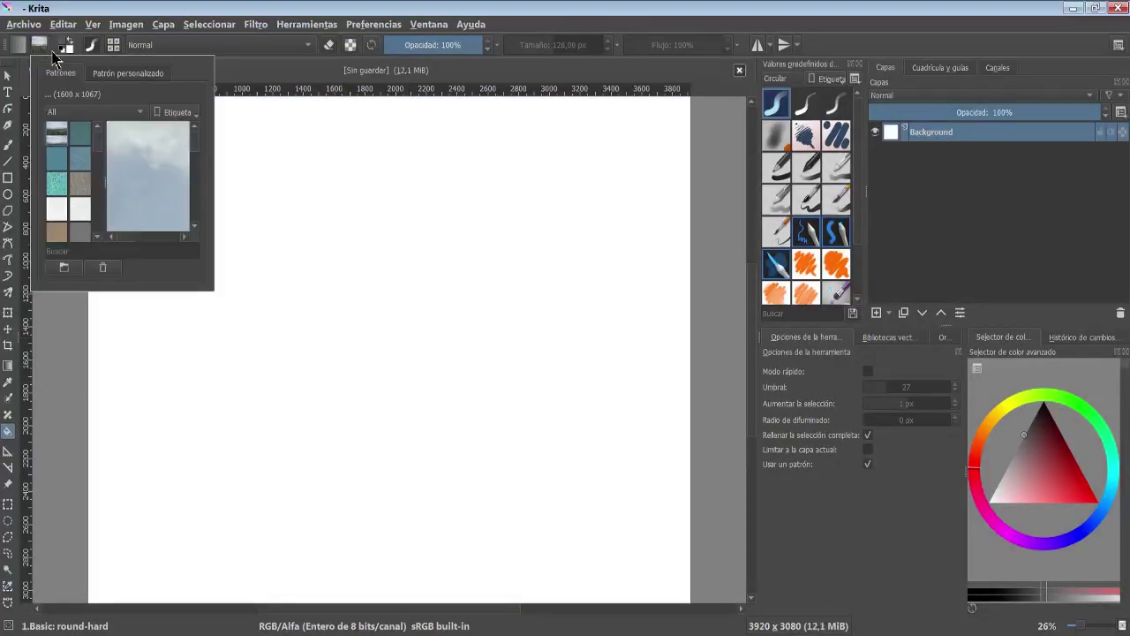
pyautogui.click(80, 190)
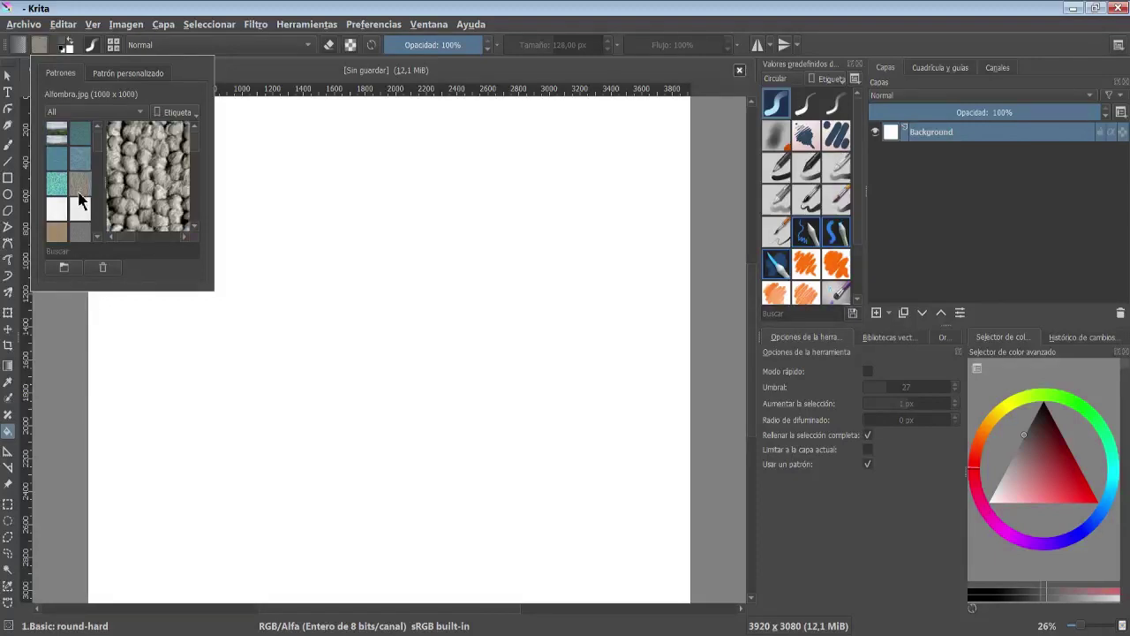
pyautogui.scroll(-3, 81, 205)
pyautogui.click(78, 171)
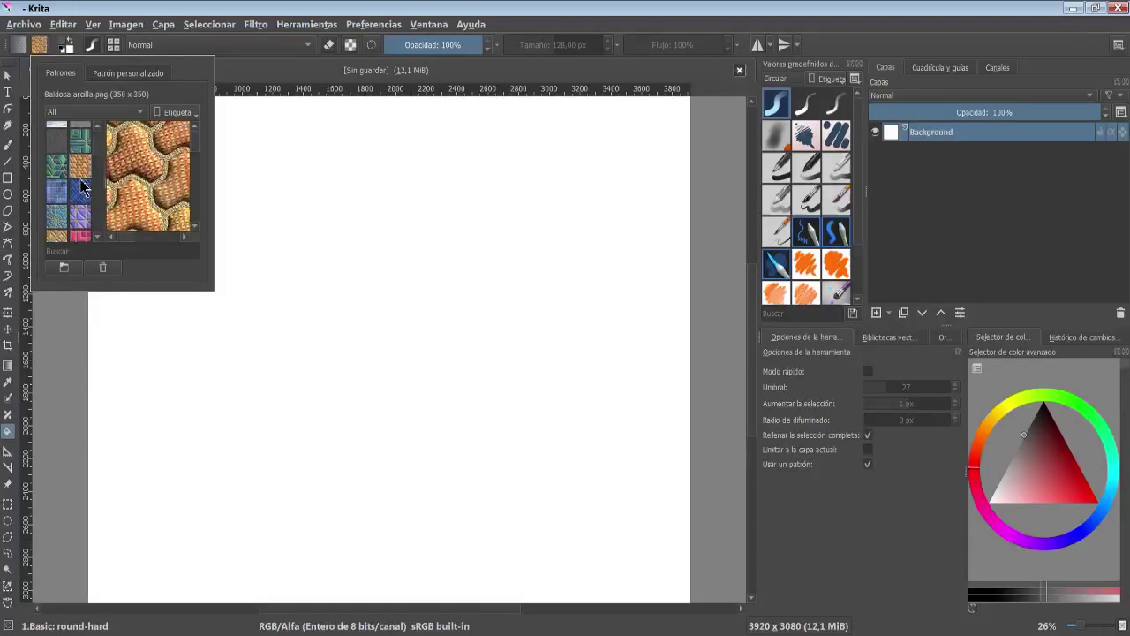
pyautogui.click(315, 273)
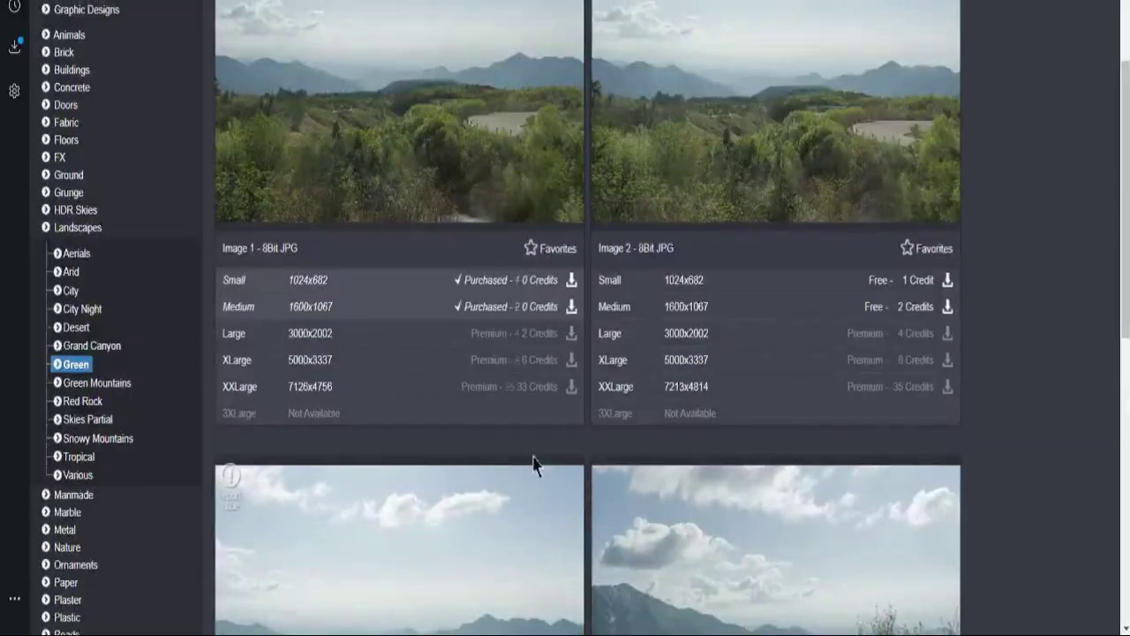
# Search Textures.com for 'seamless' and open the Rust0222 texture page from the results
pyautogui.scroll(3, 533, 462)
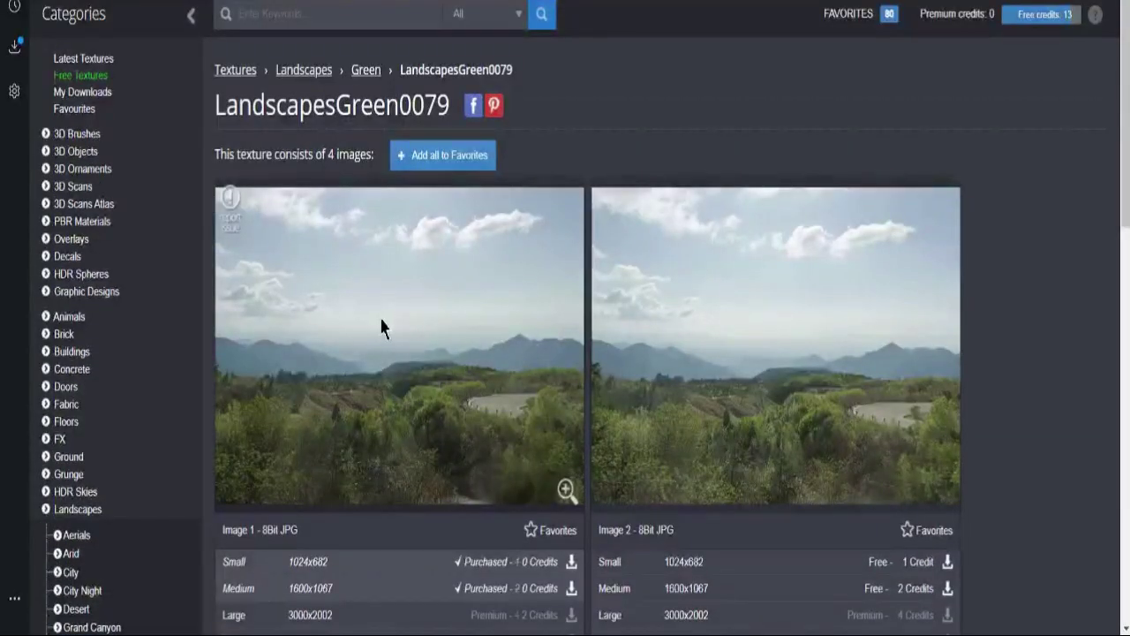
pyautogui.click(280, 20)
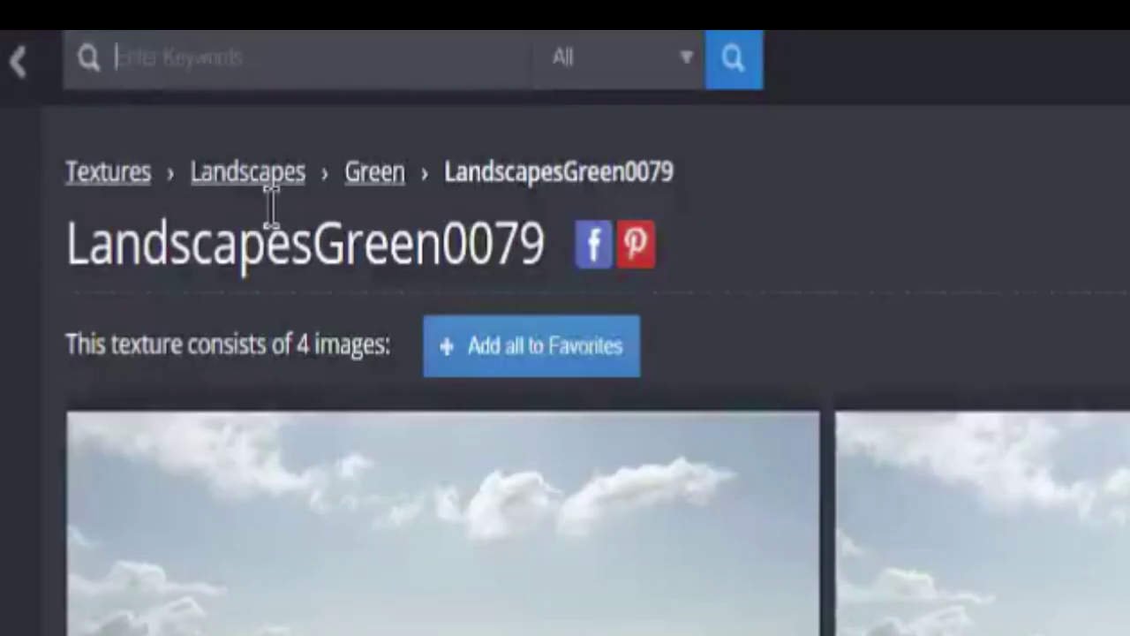
pyautogui.write('seam')
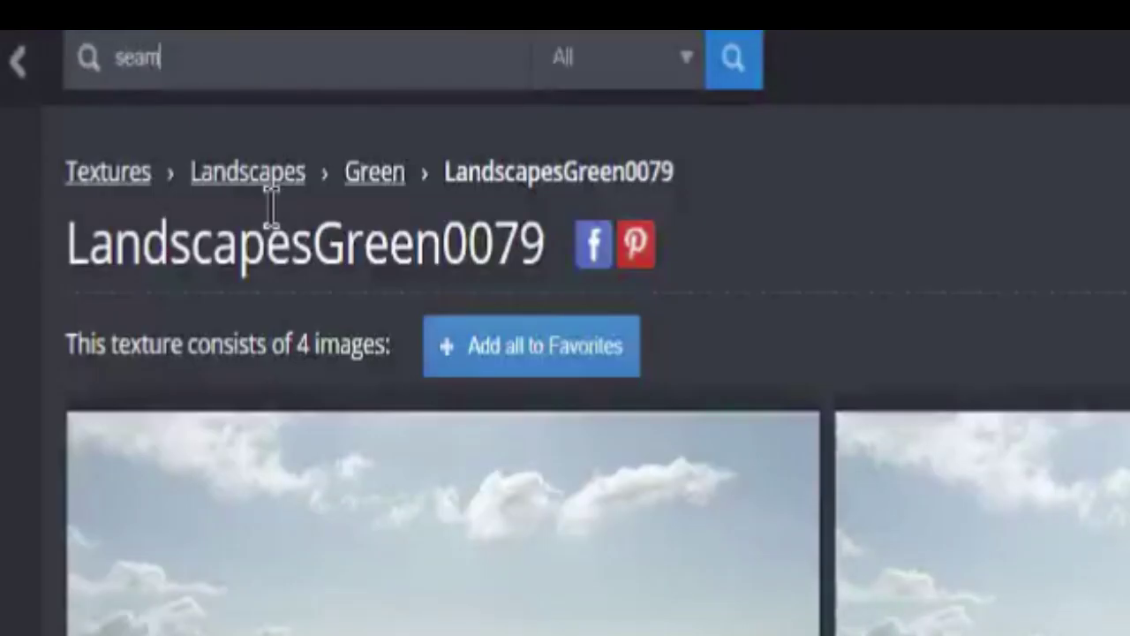
pyautogui.write('less')
pyautogui.press('Return')
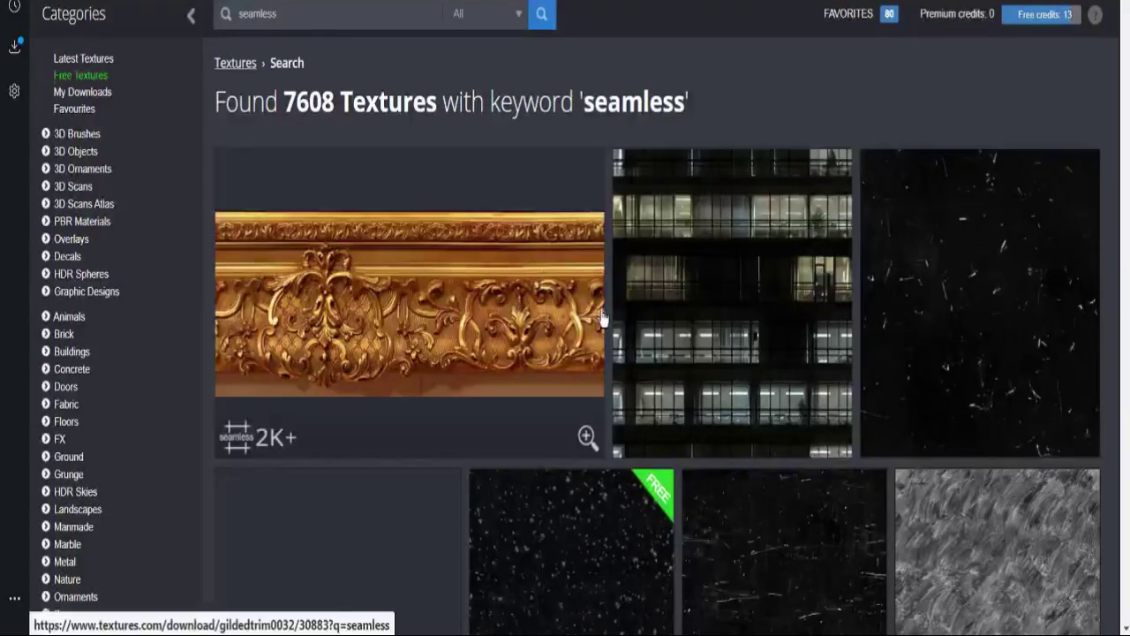
pyautogui.scroll(-5, 588, 346)
pyautogui.scroll(-4, 502, 321)
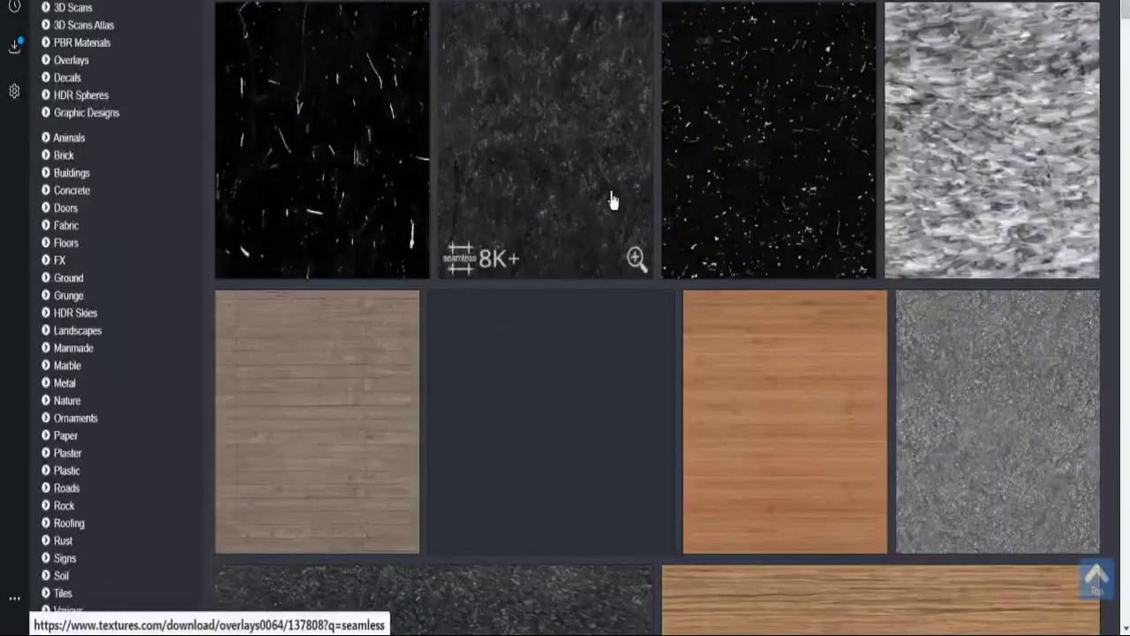
pyautogui.scroll(-5, 609, 197)
pyautogui.scroll(-5, 592, 203)
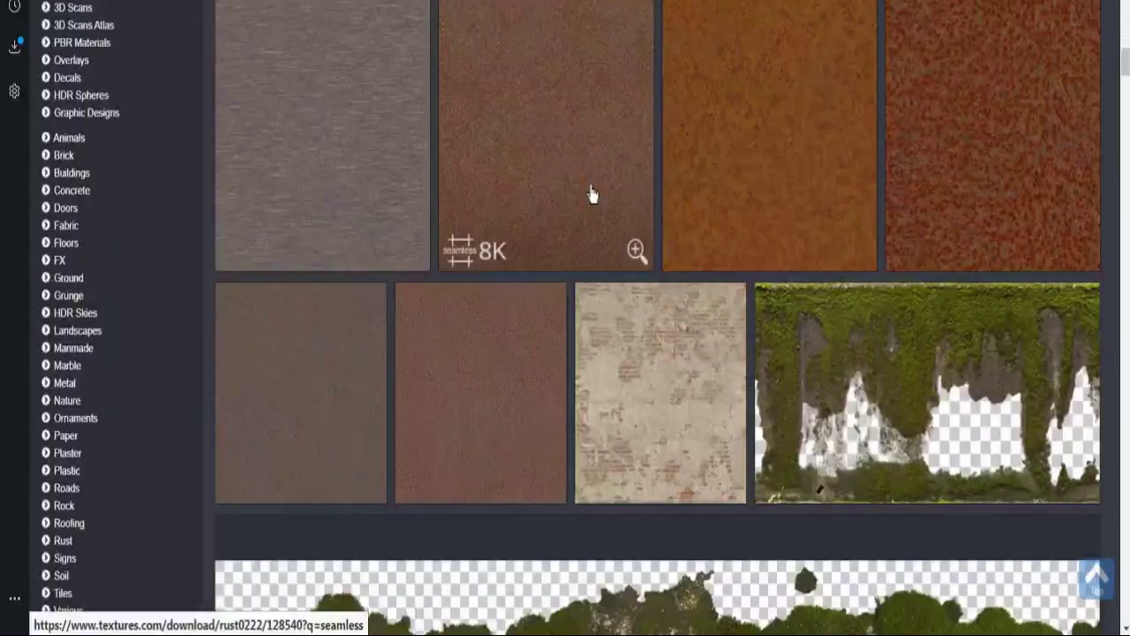
pyautogui.scroll(-3, 466, 353)
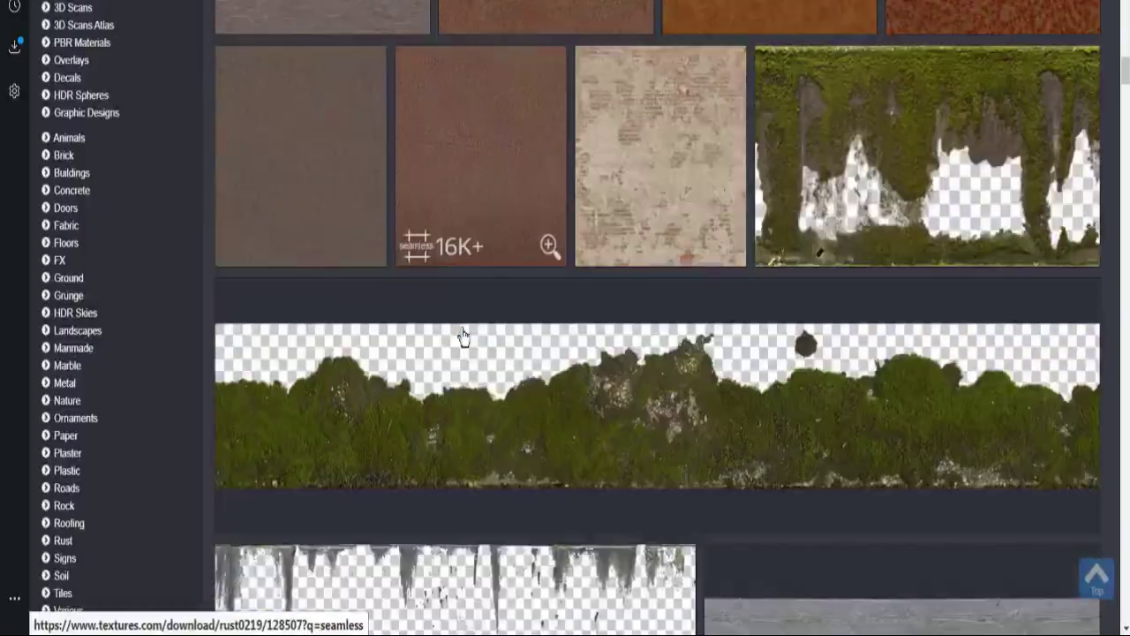
pyautogui.scroll(5, 406, 256)
pyautogui.moveTo(546, 322)
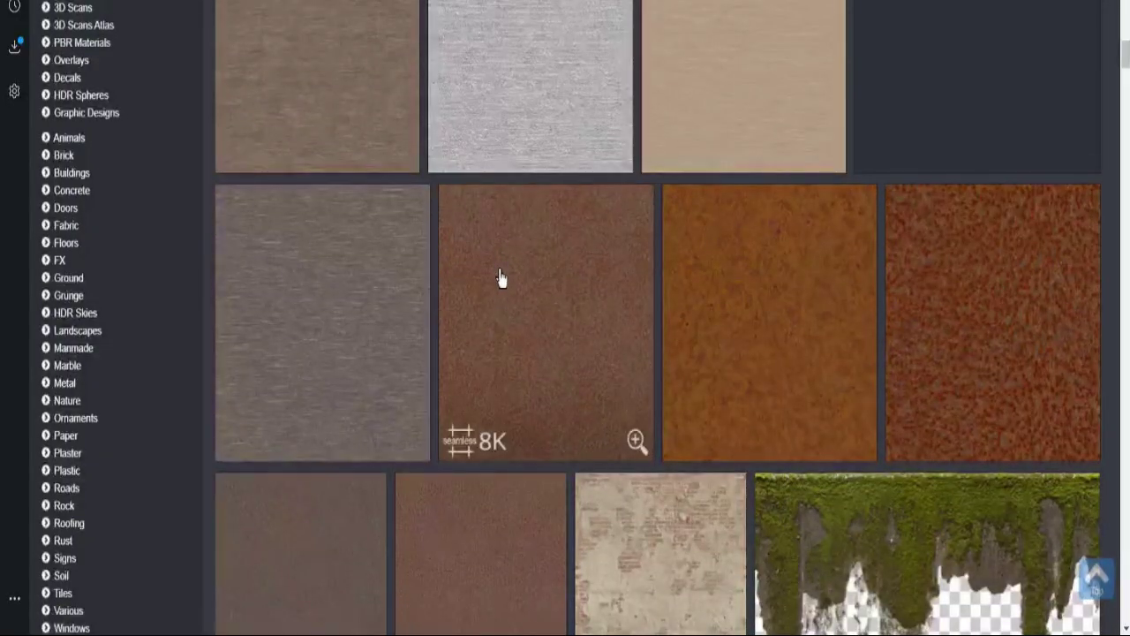
pyautogui.click(502, 277)
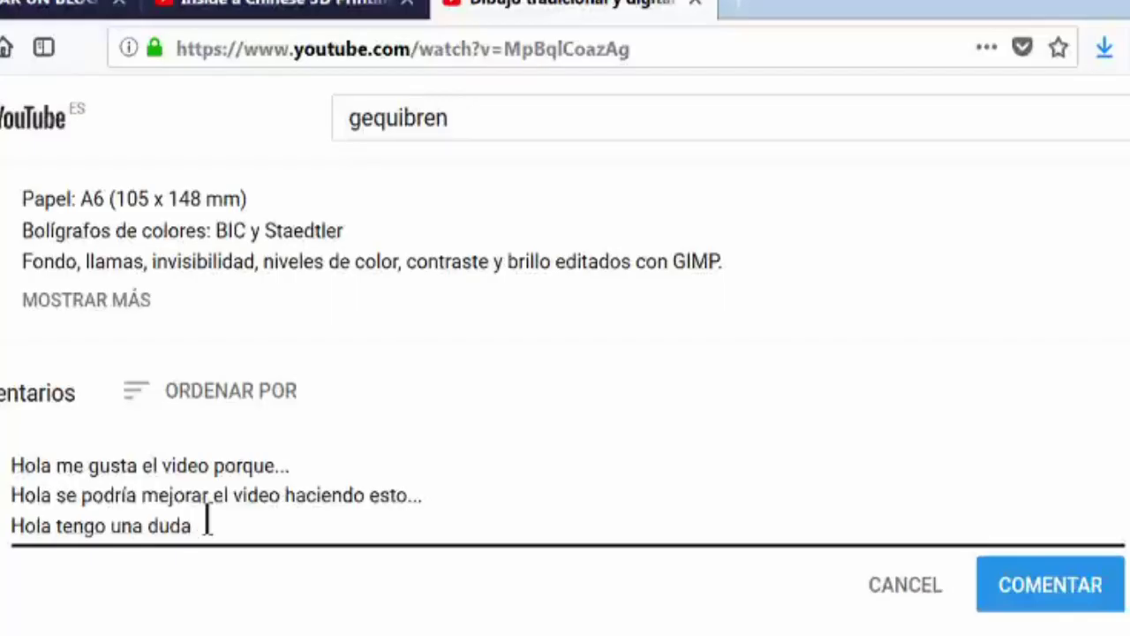
# Add 'Hola podrías hacer un video de' to the comment, subscribe with all notifications, and like the video
pyautogui.press('Return')
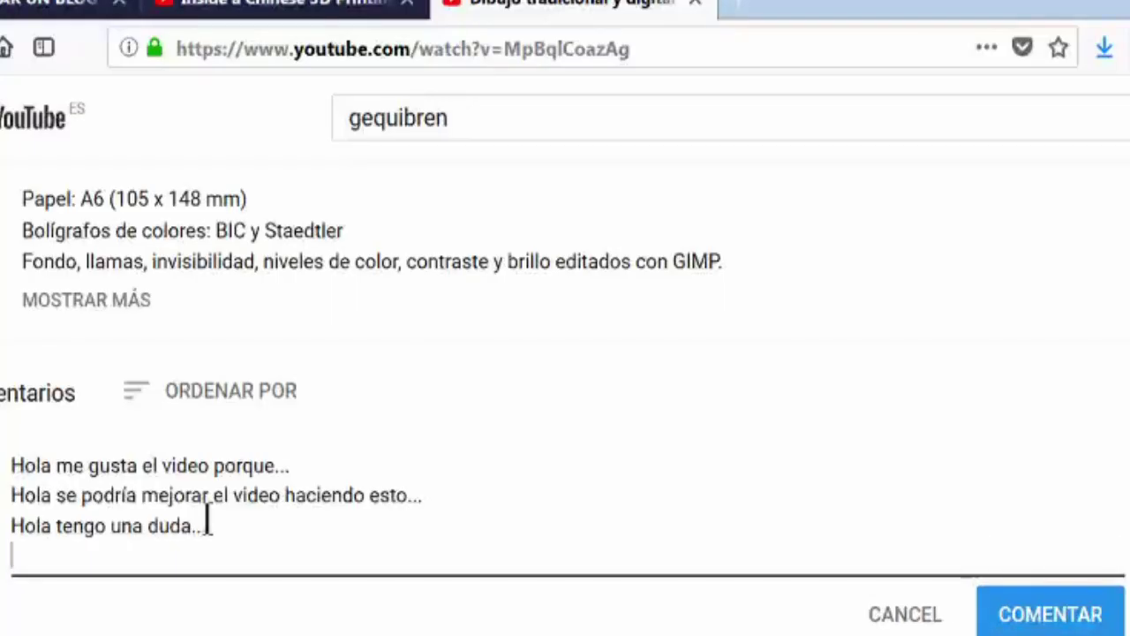
pyautogui.write('Hola ')
pyautogui.write('podrías ha')
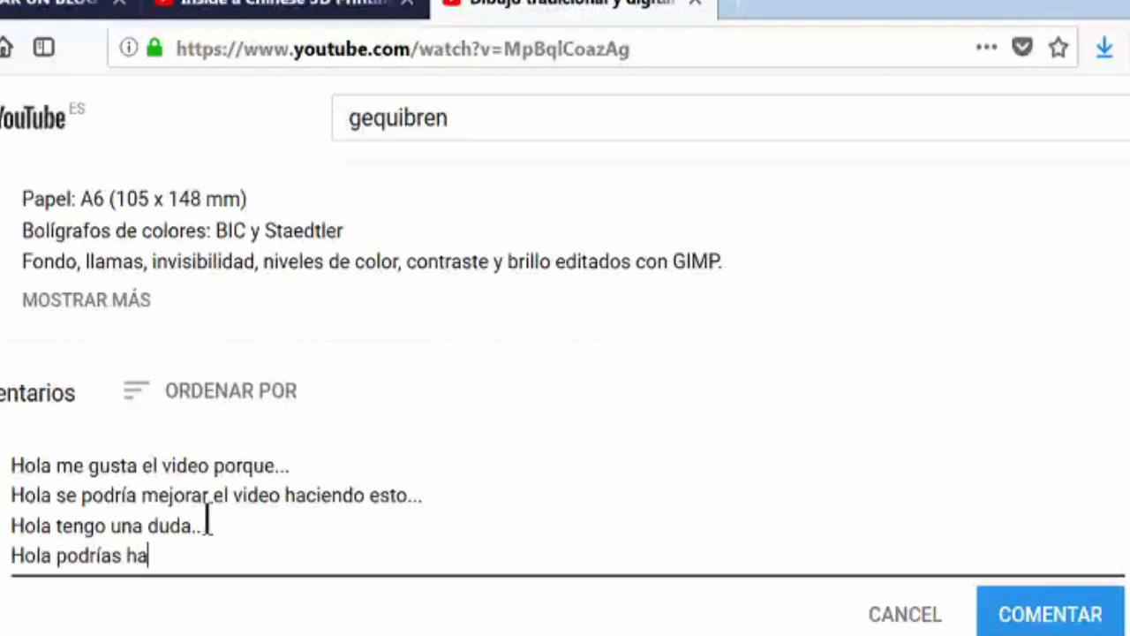
pyautogui.write('cer un video de')
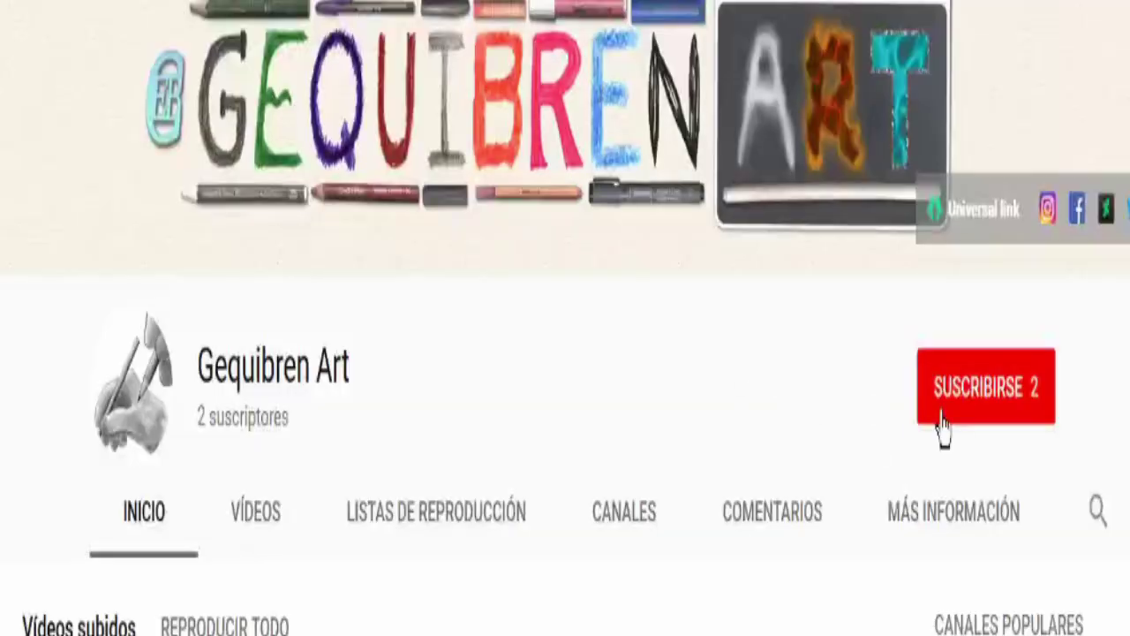
pyautogui.click(990, 397)
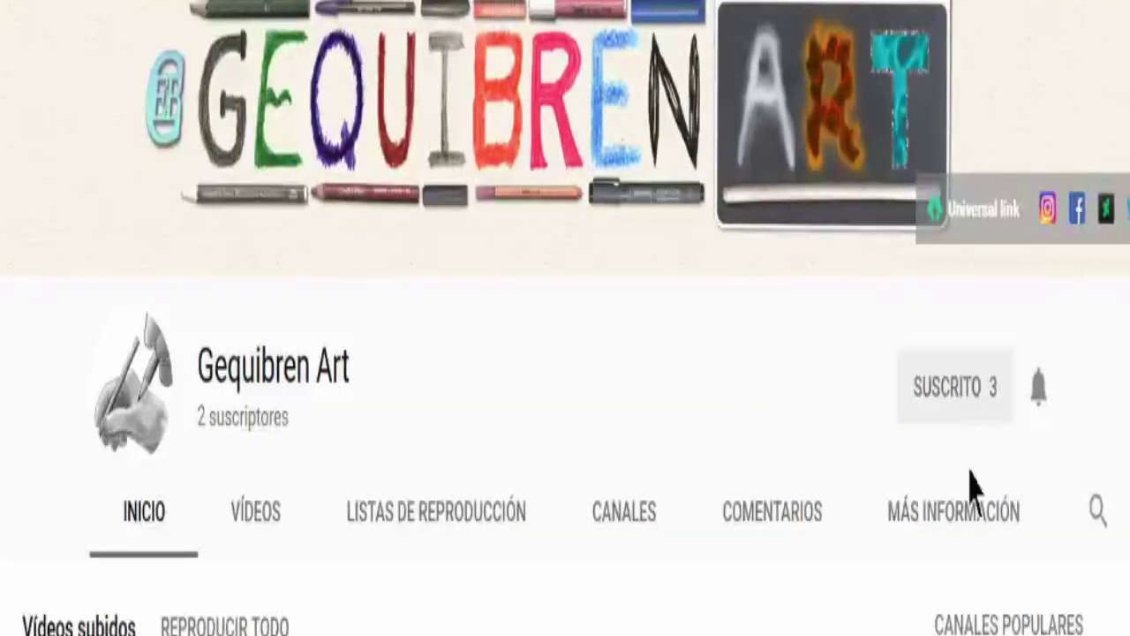
pyautogui.click(1040, 393)
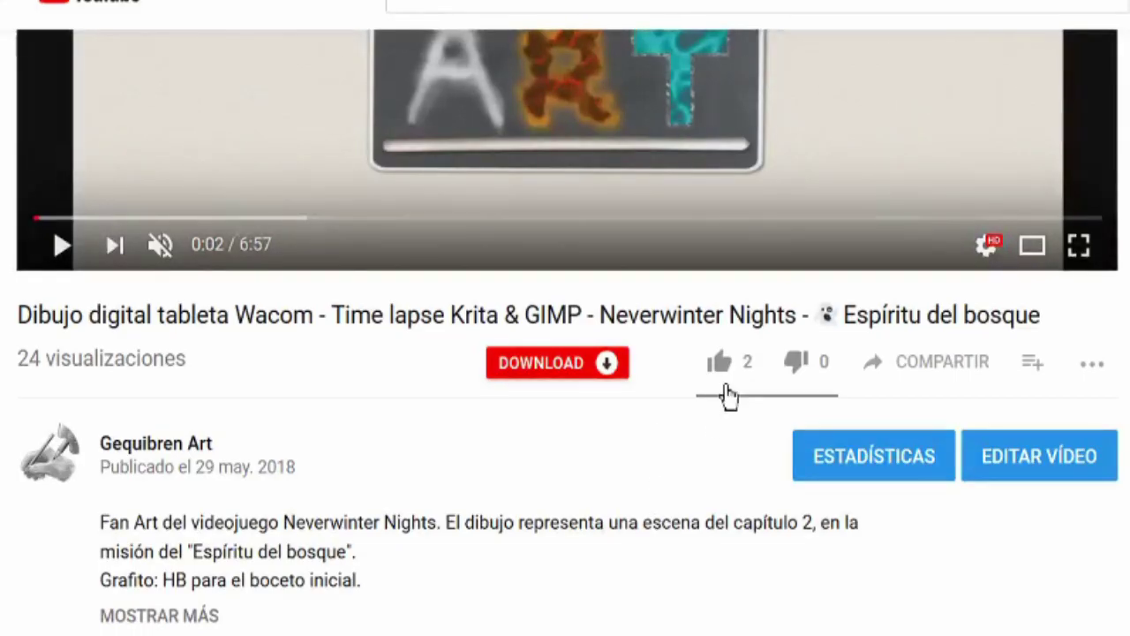
pyautogui.click(736, 376)
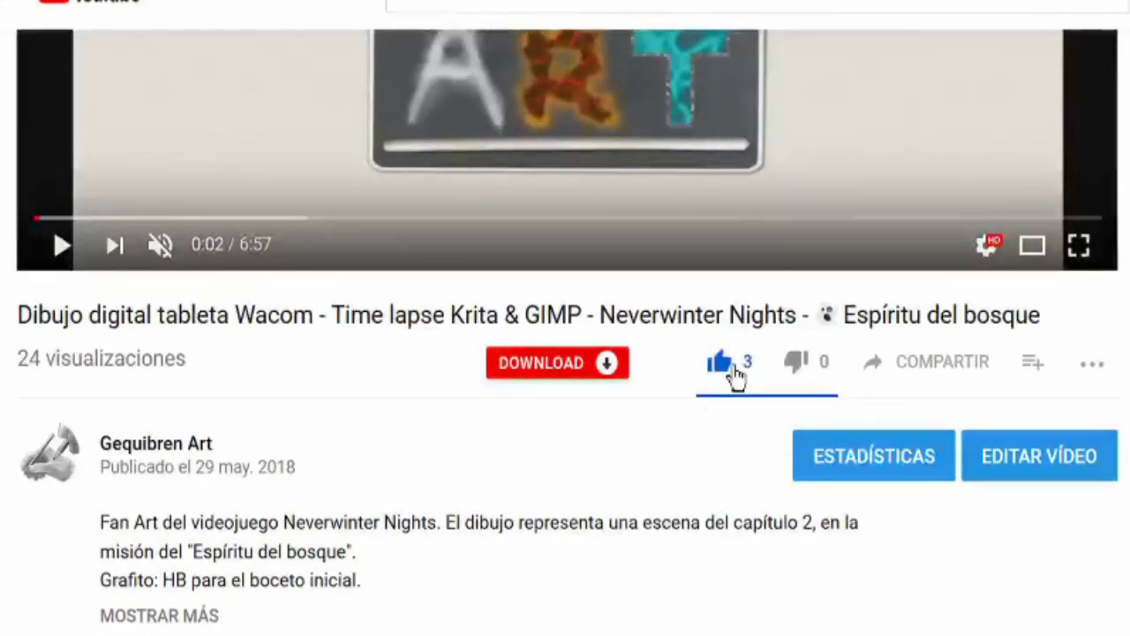